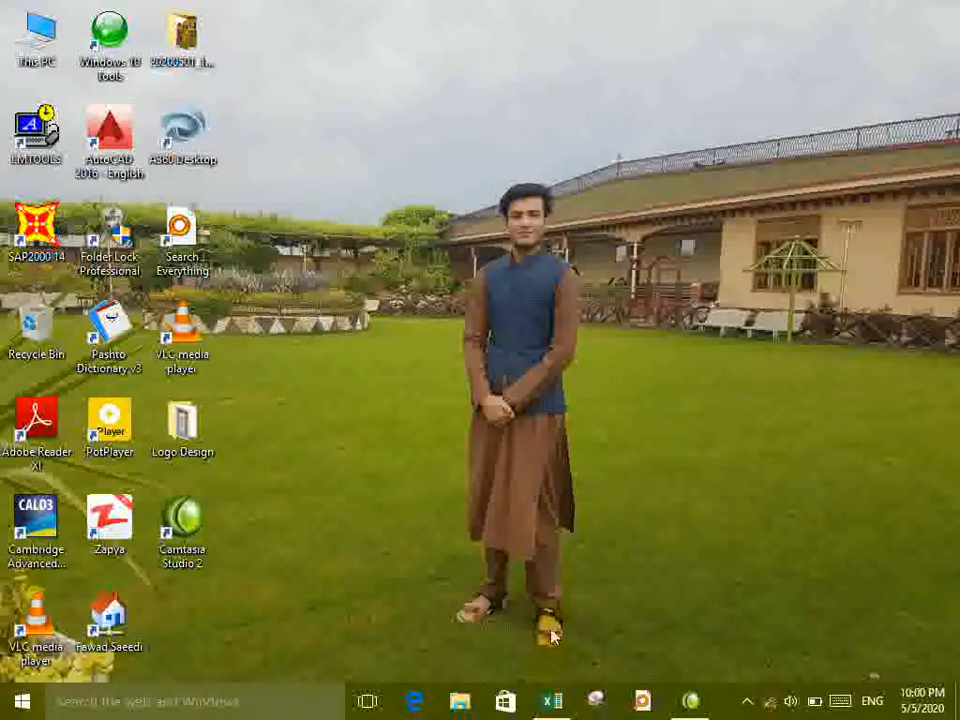
- Switch to the blank Book1 workbook open in Excel
click(553, 701)
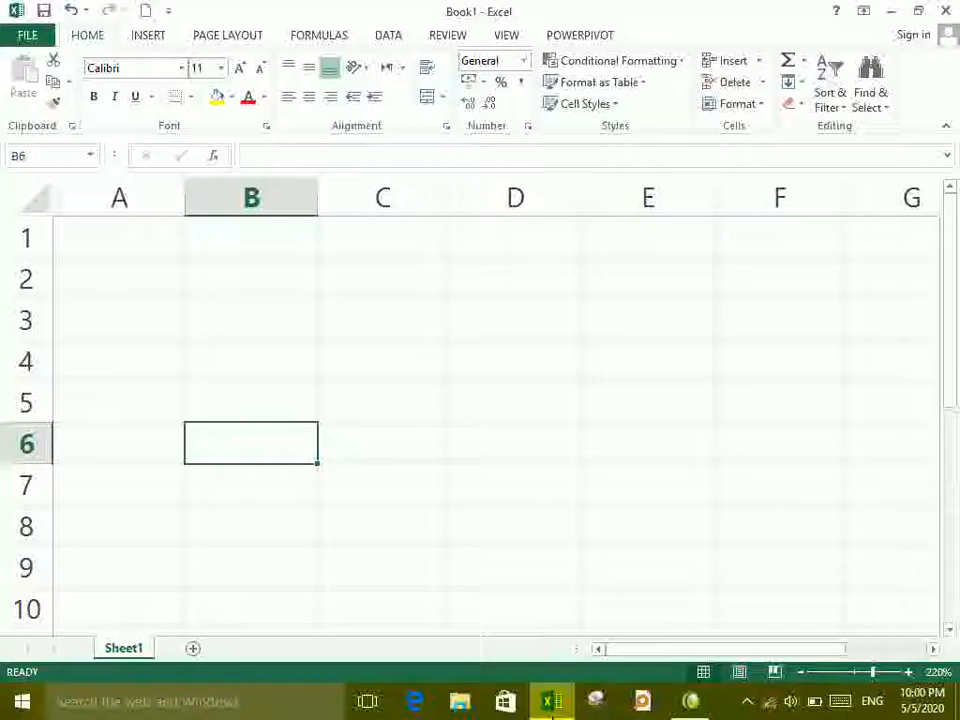
click(170, 262)
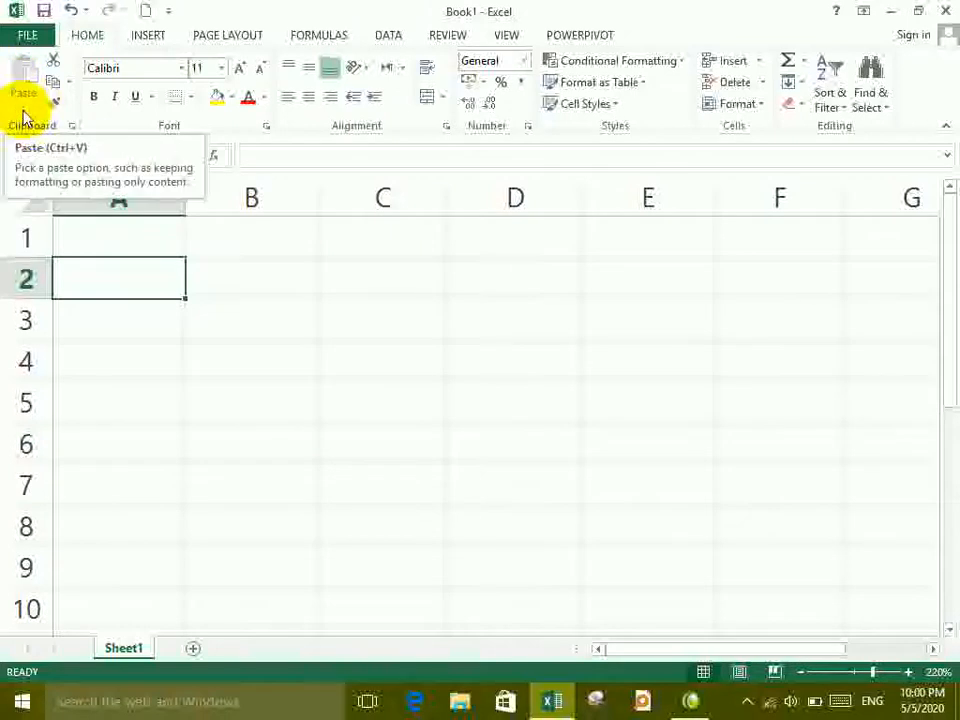
click(165, 233)
click(285, 360)
click(574, 366)
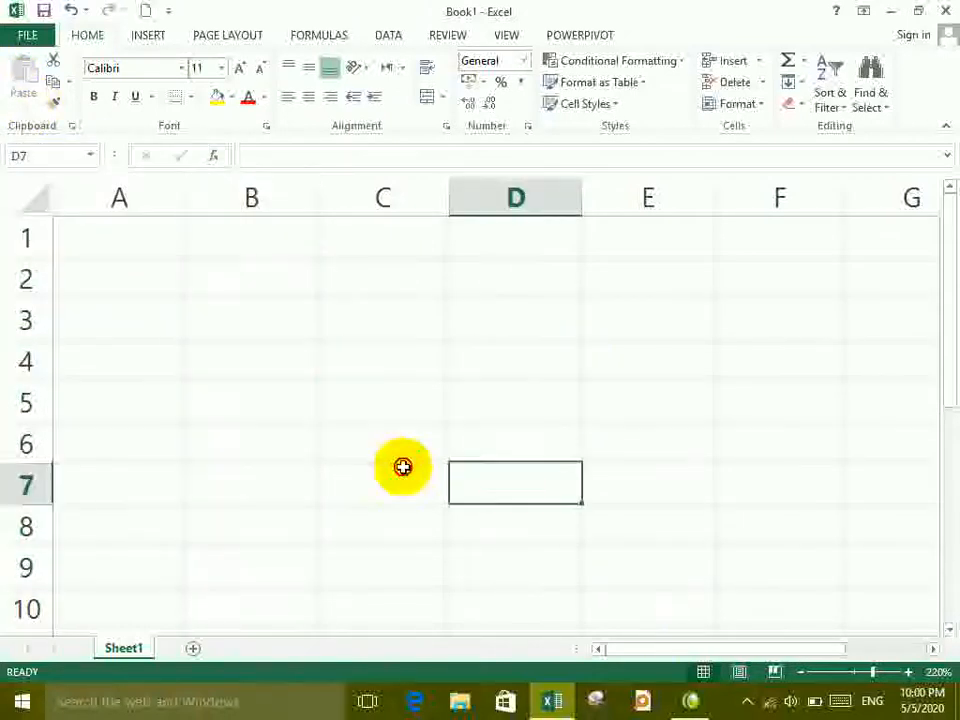
click(425, 472)
click(325, 400)
click(298, 390)
- Enter the column headings Item, Price, Units and Amount in cells A1 to D1
click(138, 248)
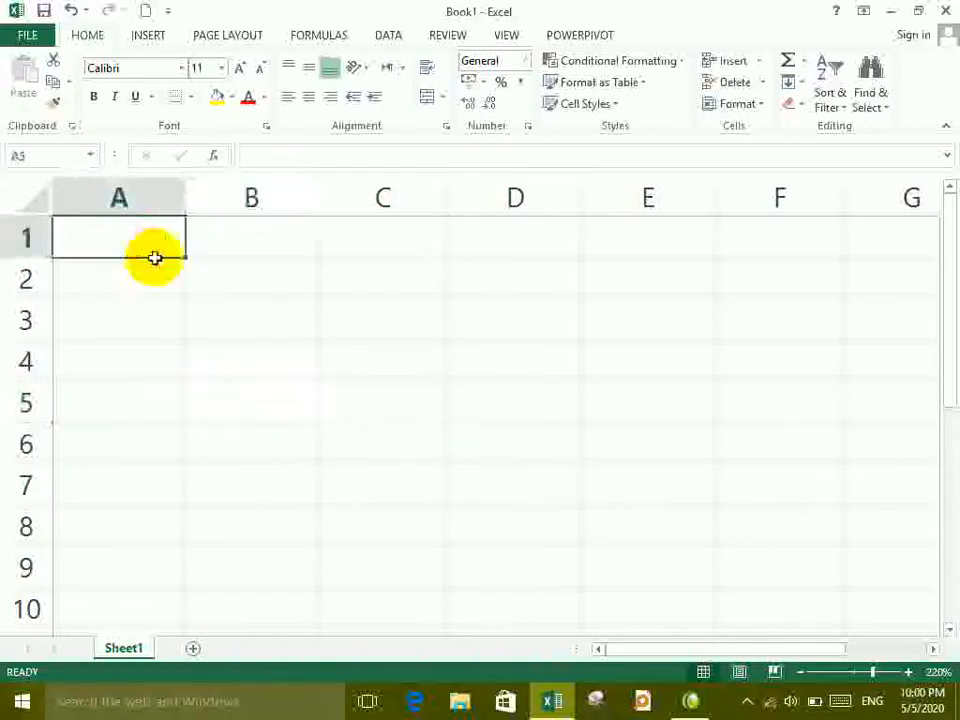
text(Item)
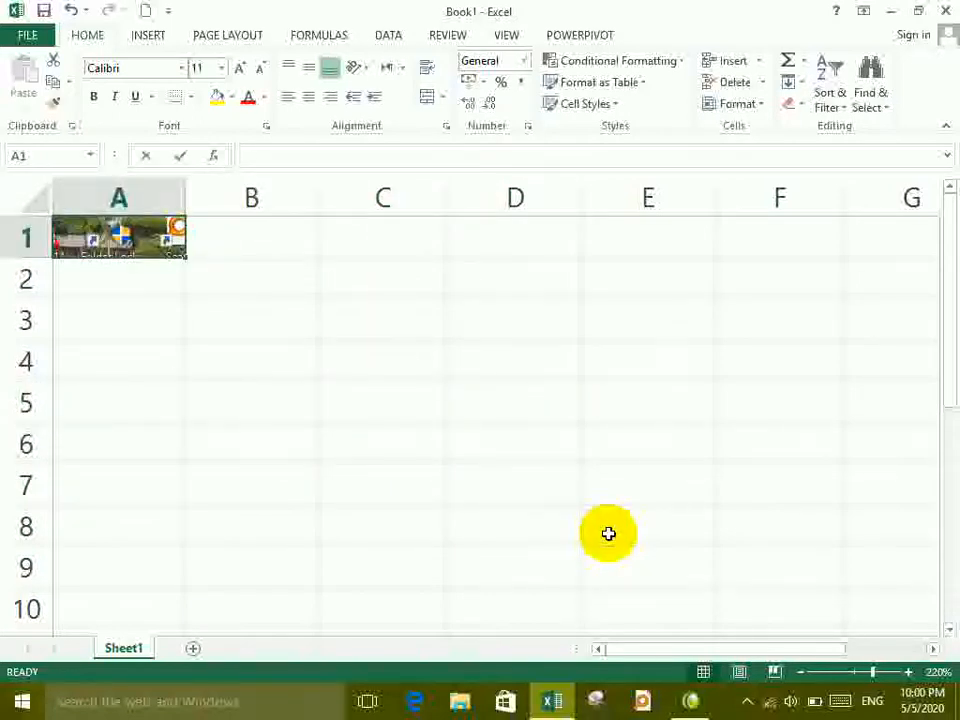
key(Tab)
text(Price)
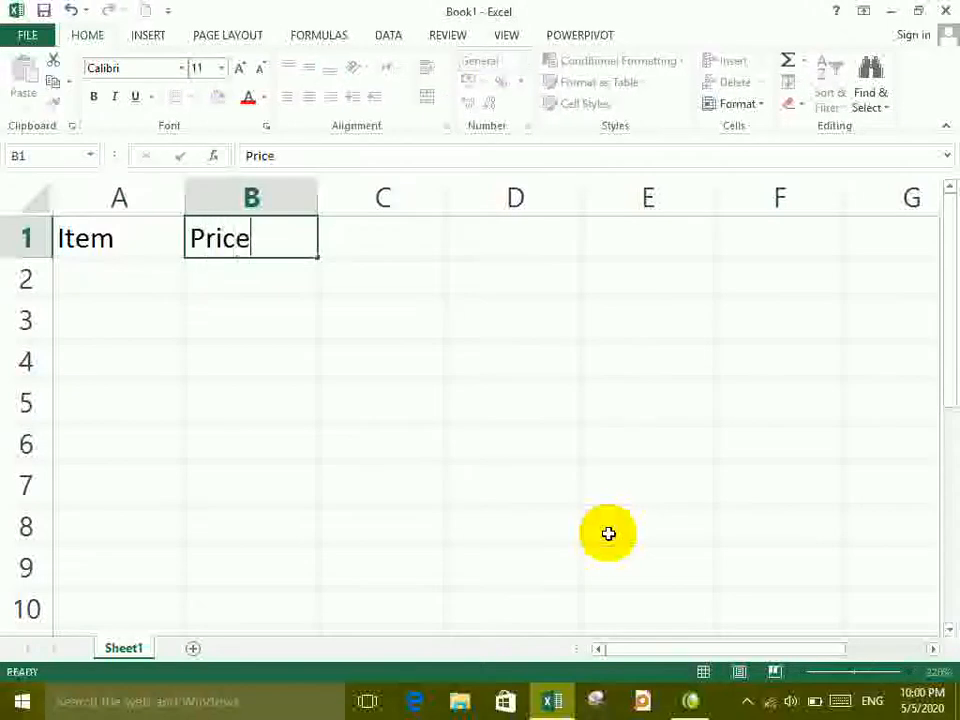
key(Tab)
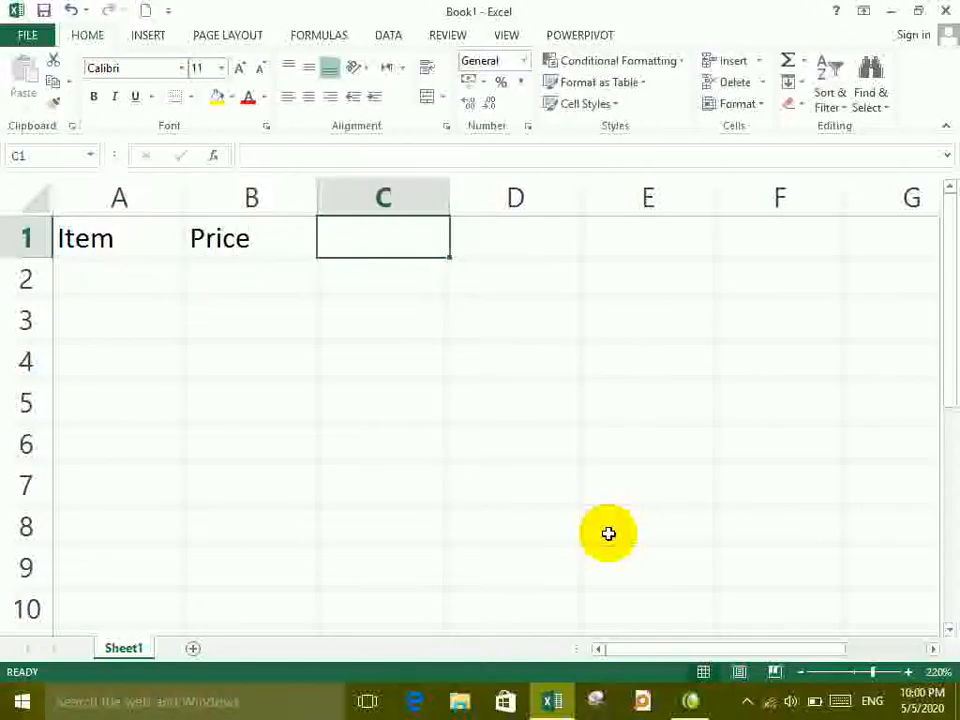
text(Unite)
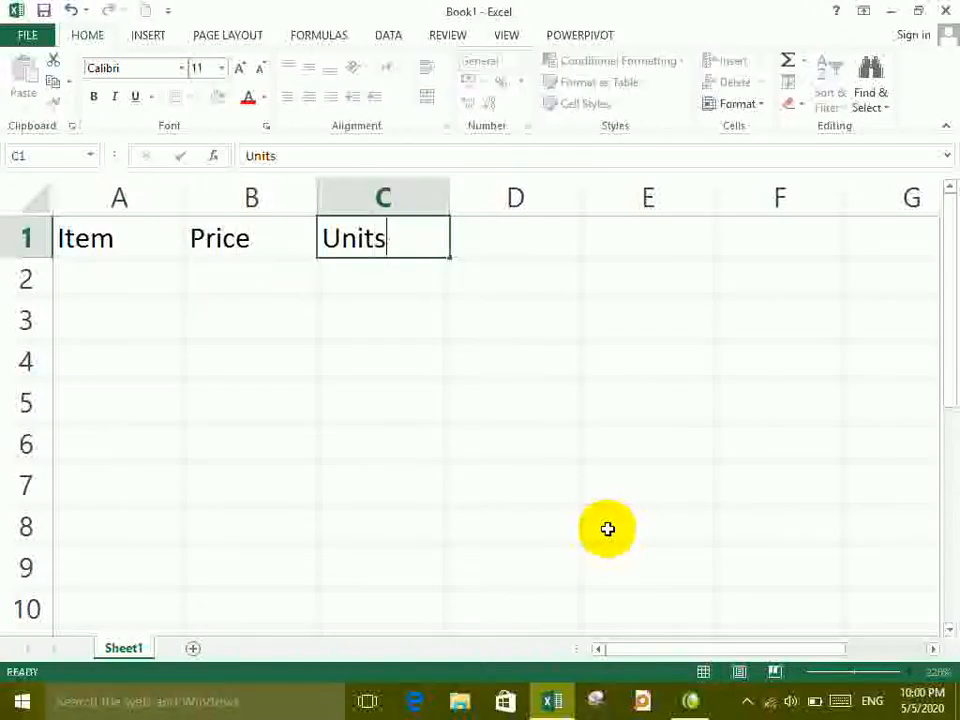
key(Tab)
text(Amount)
key(Return)
- List the items USB, HDD, PC, RAM and MOUSE in cells A2 to A6 under the Item heading
key(Home)
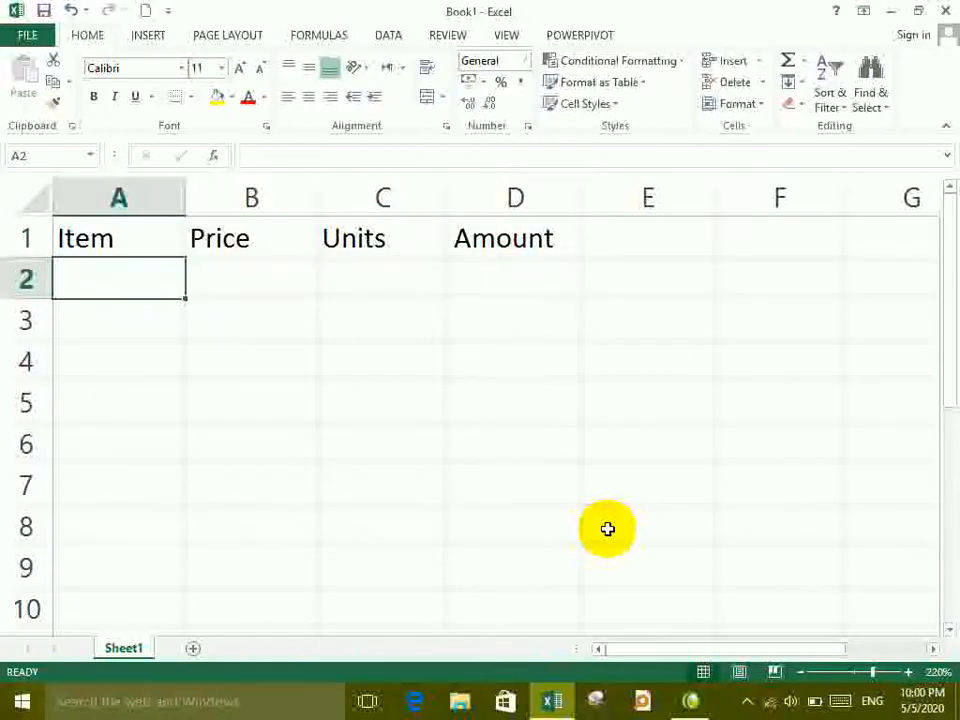
text(US)
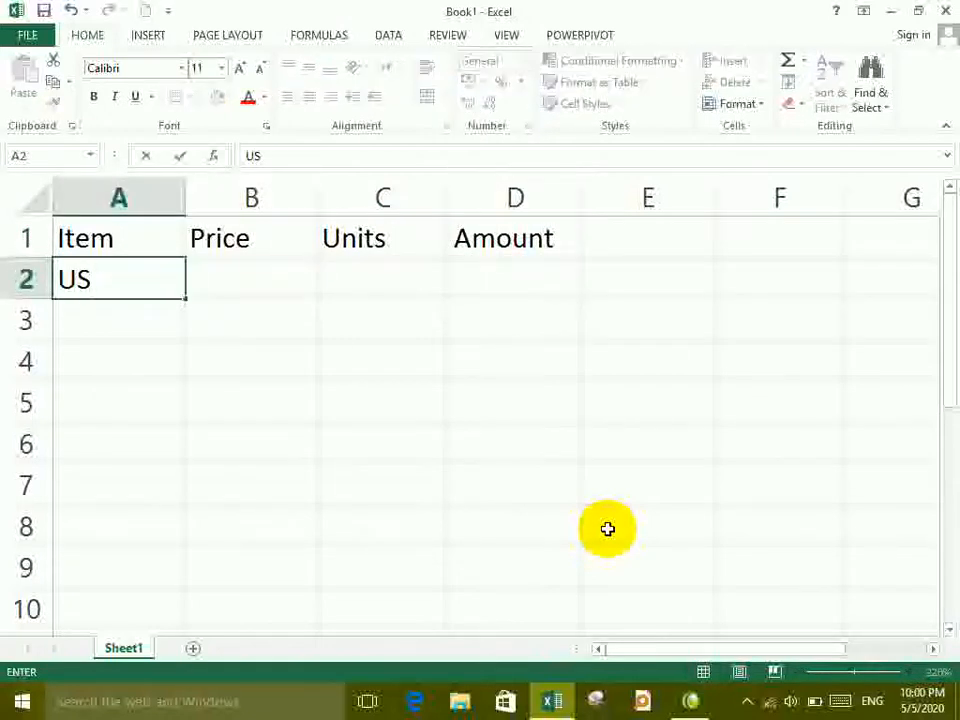
key(Return)
text(HSS)
key(BackSpace)
key(BackSpace)
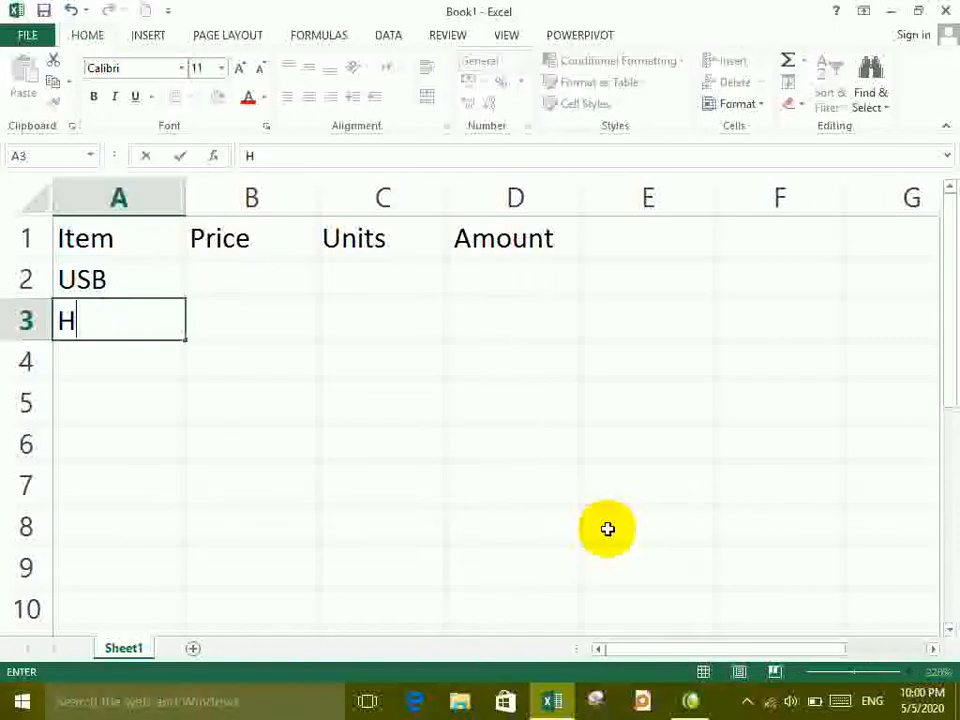
text(DD)
key(Return)
text(PS)
key(BackSpace)
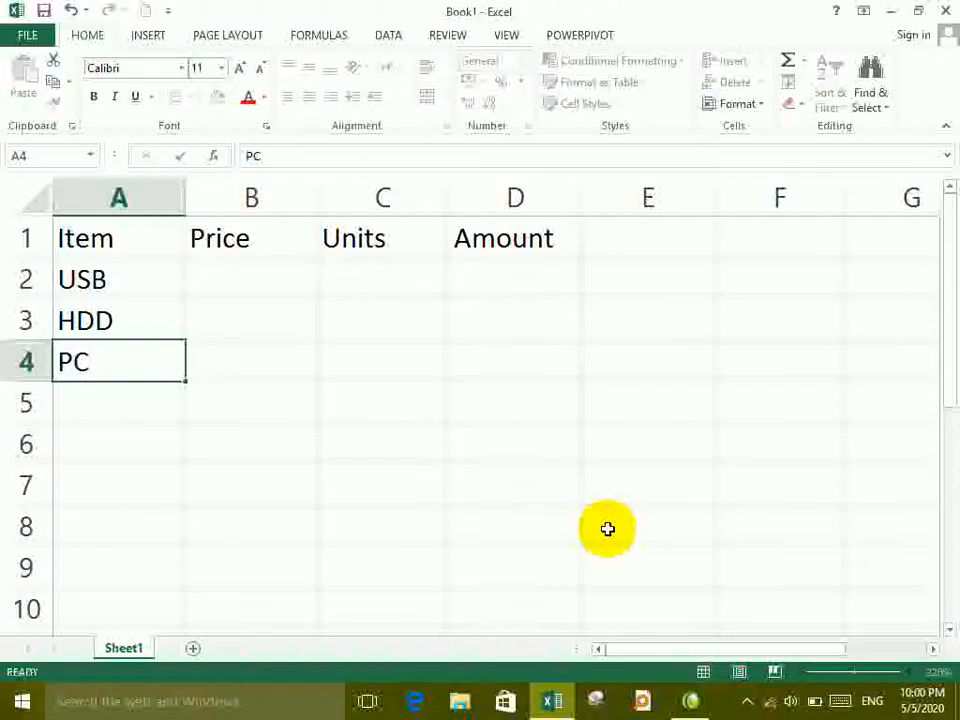
key(Return)
text(RAM)
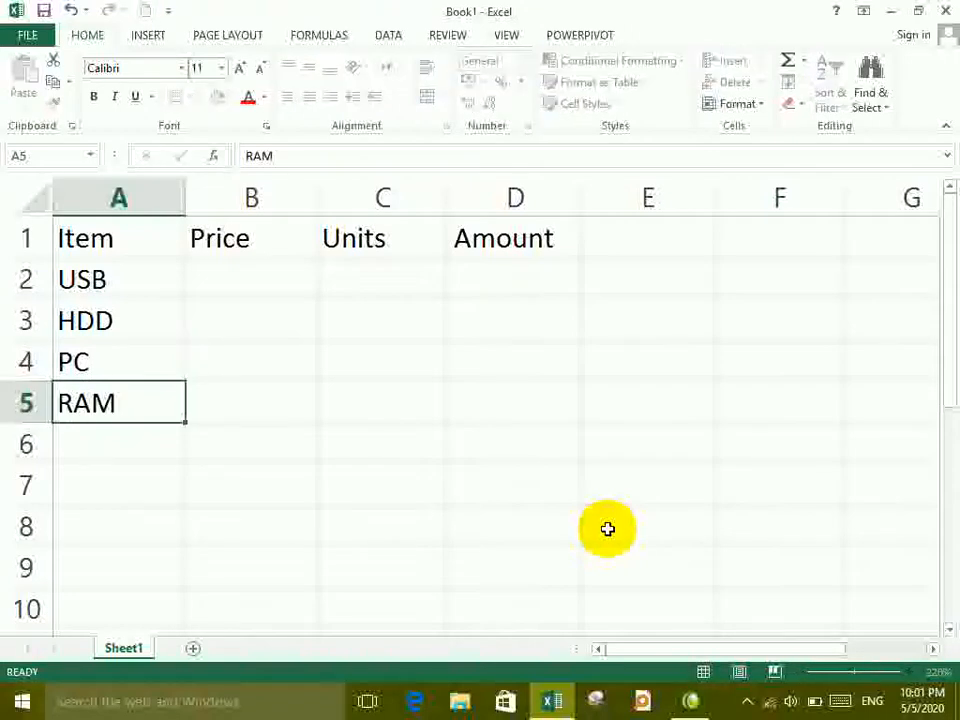
key(Return)
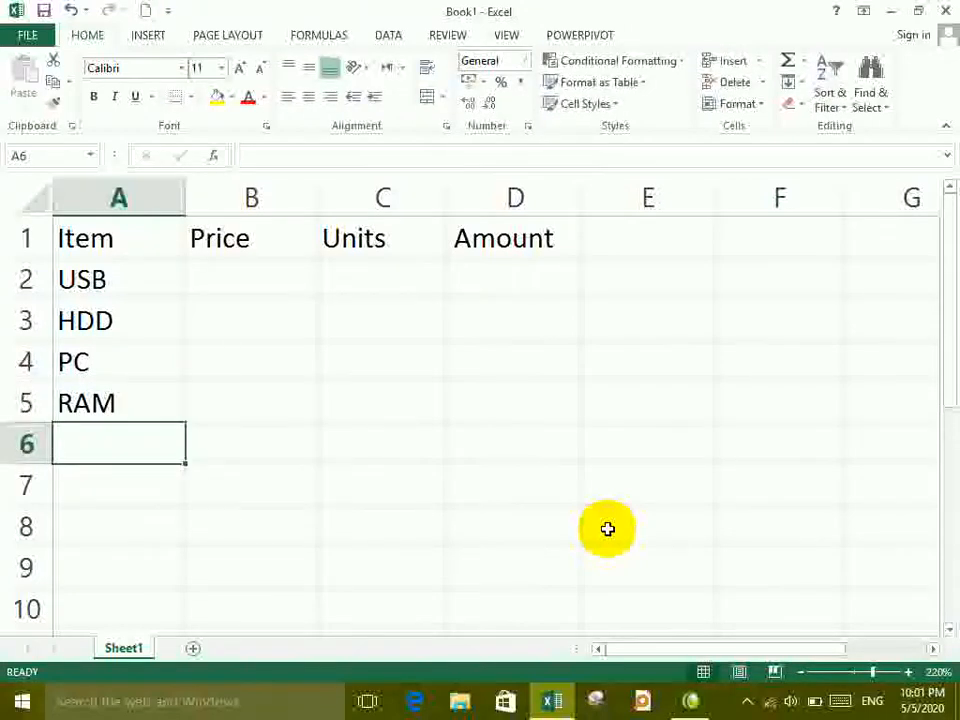
text(M)
key(ctrl+Return)
- Enter the prices 200, 3000, 12000, 1200 and 300 in cells B2 to B6
key(Up)
key(Up)
key(Up)
key(Up)
key(Right)
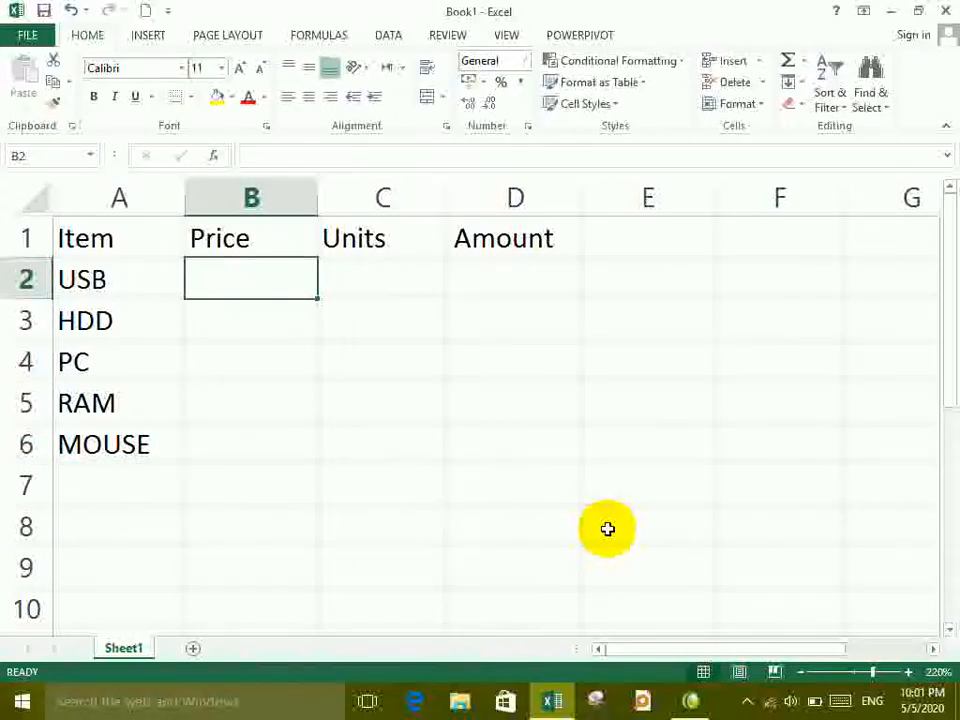
text(2000)
key(Return)
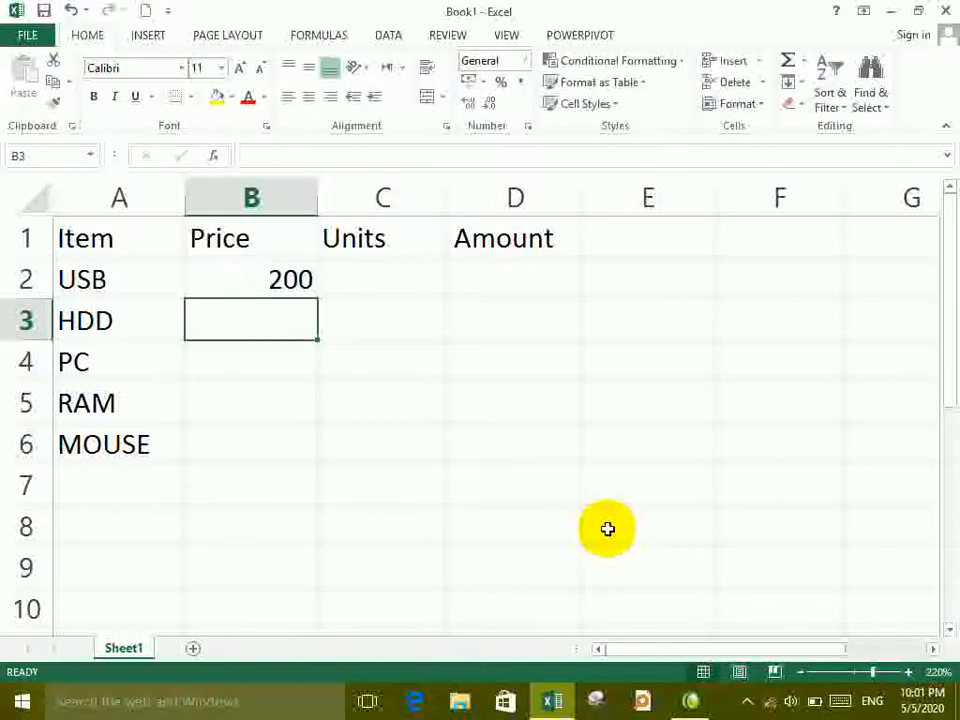
text(3000)
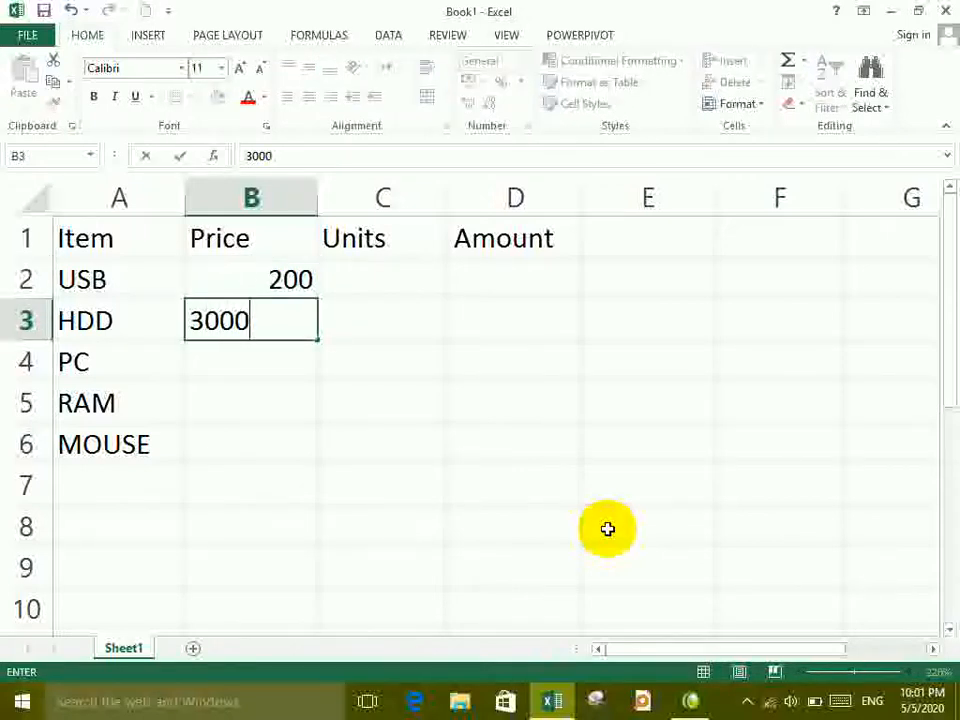
key(Return)
text(12000)
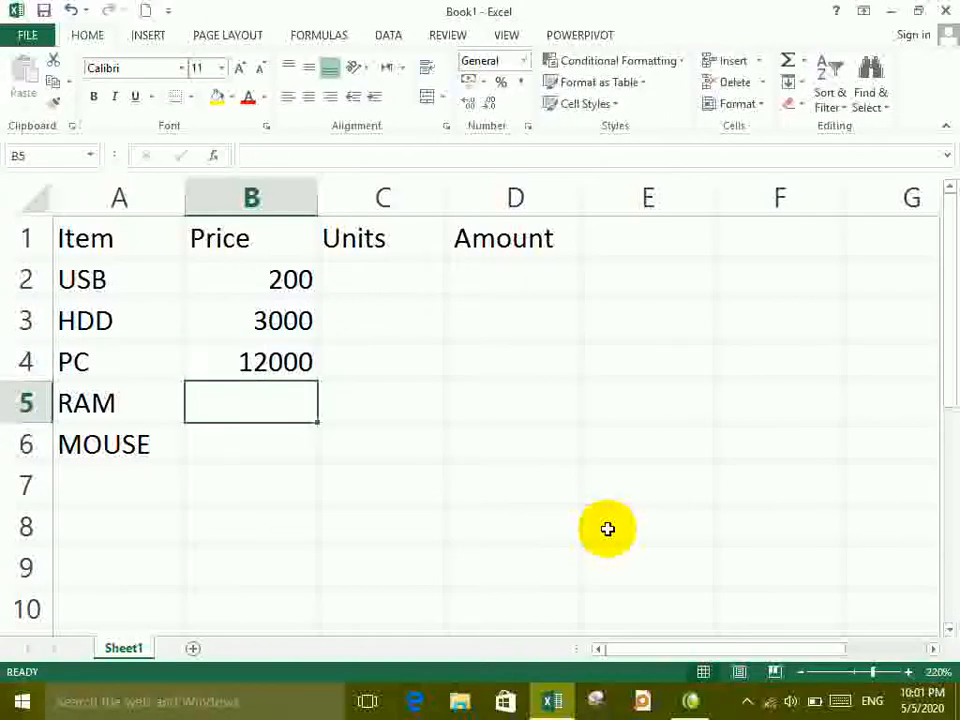
text(12)
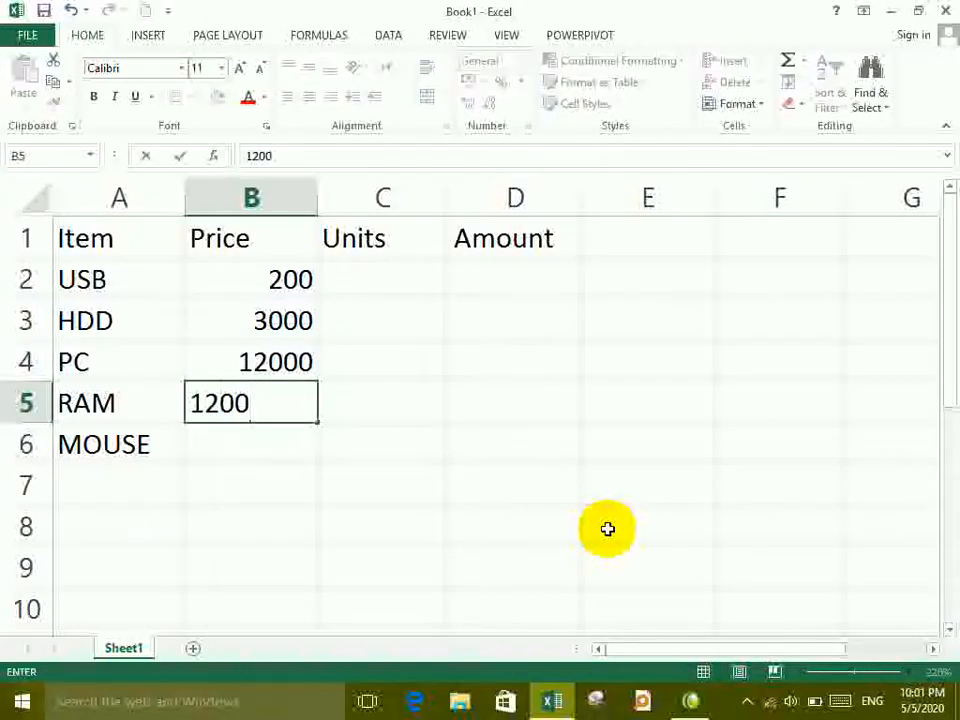
key(Return)
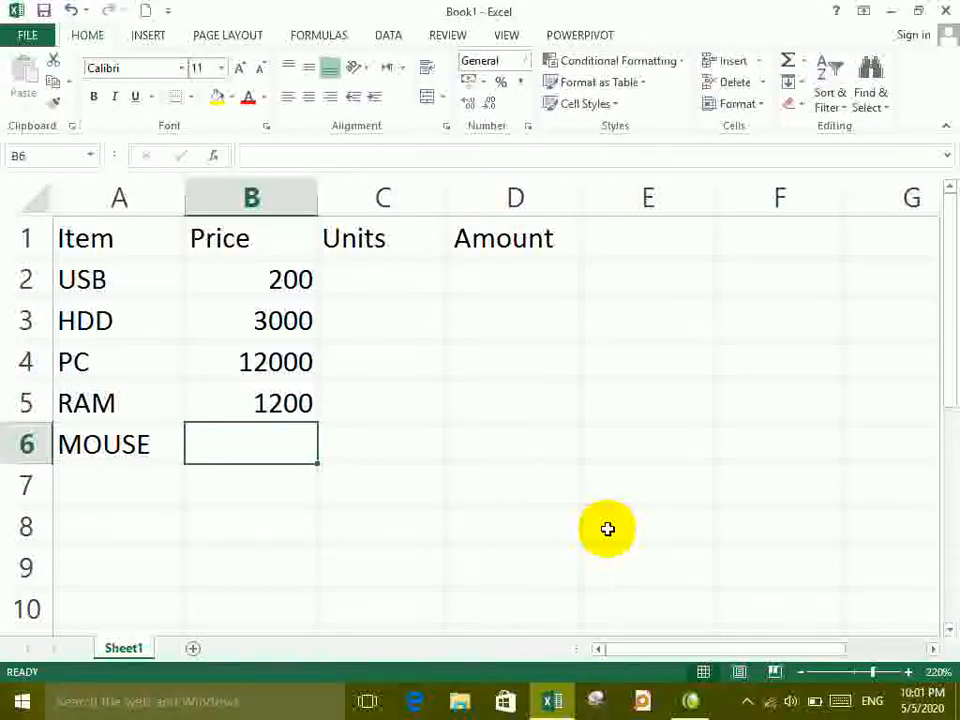
text(300)
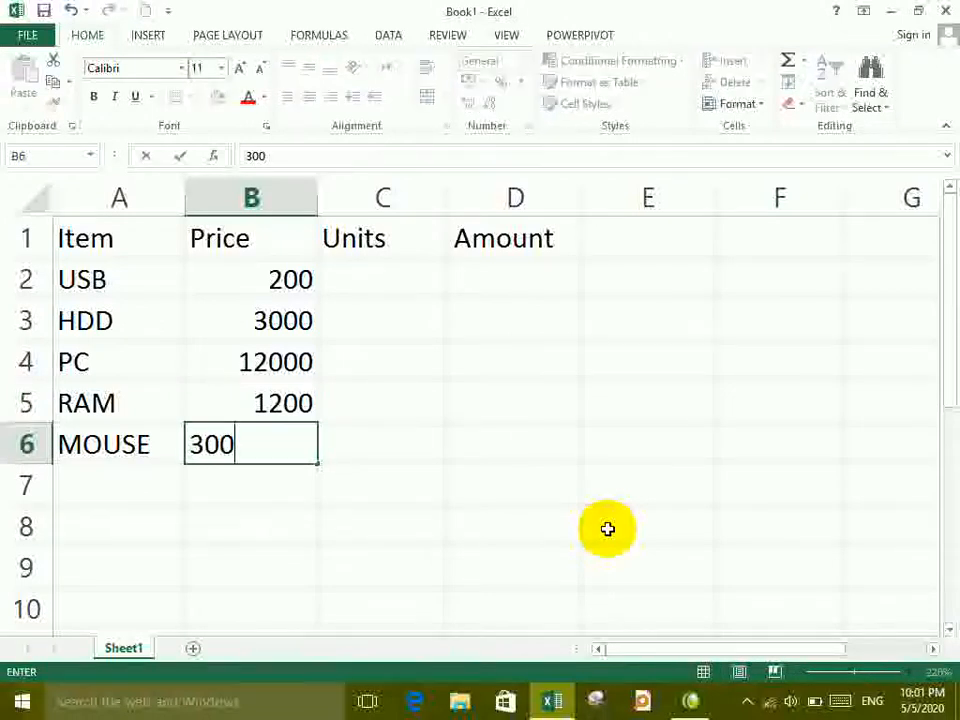
key(Right)
- Enter the units 3, 2, 5, 2 and 1 in cells C2 to C6
key(Up)
key(Up)
key(Up)
key(Up)
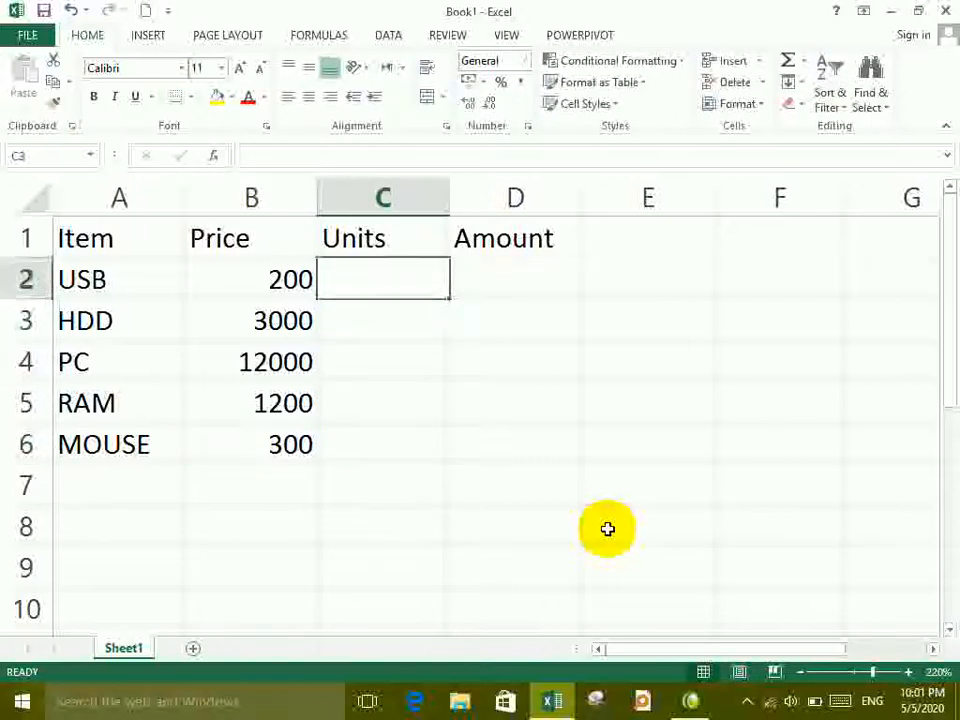
text(3)
key(Return)
text(2)
key(Return)
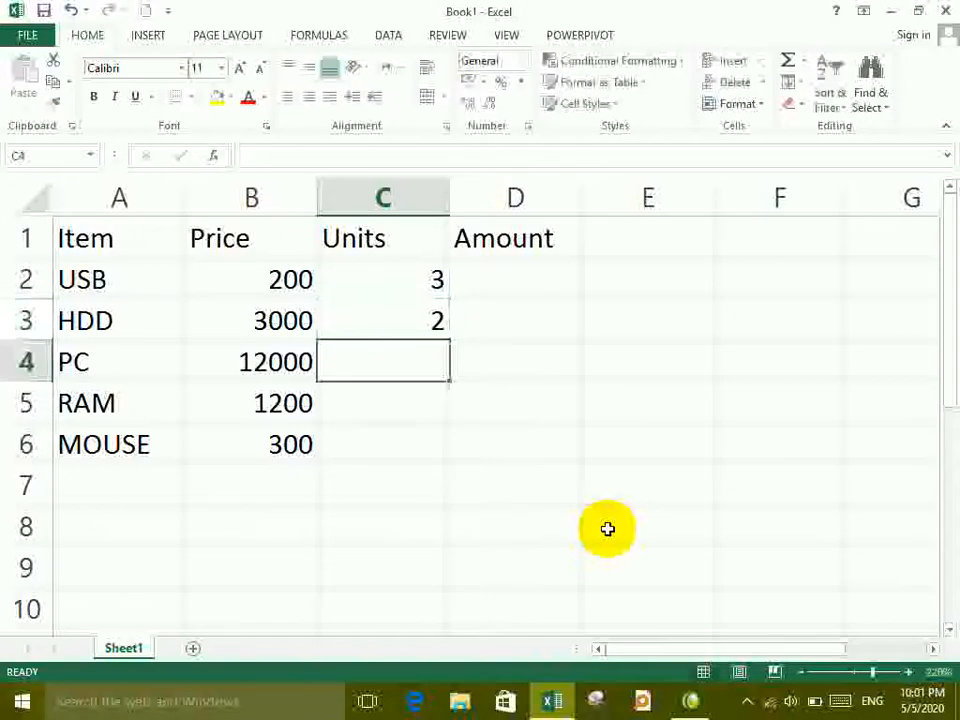
text(5)
key(Return)
text(2)
key(Return)
text(1)
key(Return)
- Calculate the USB amount in cell D2 with the formula =B2*C2, multiplying price by units
key(Right)
key(Up)
key(Up)
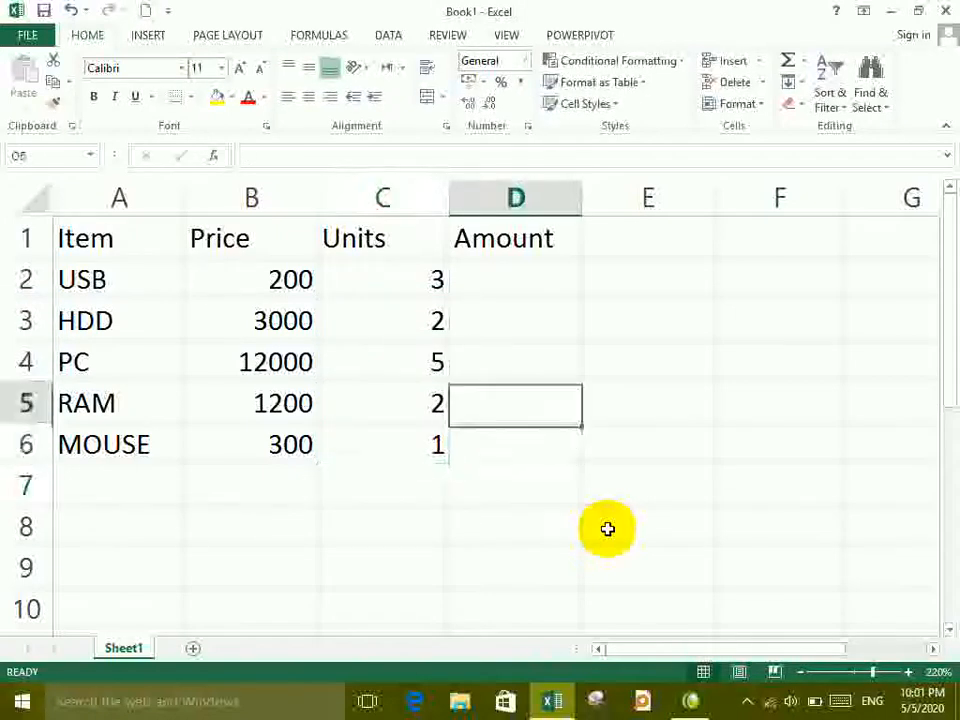
key(Up)
key(Up)
key(Up)
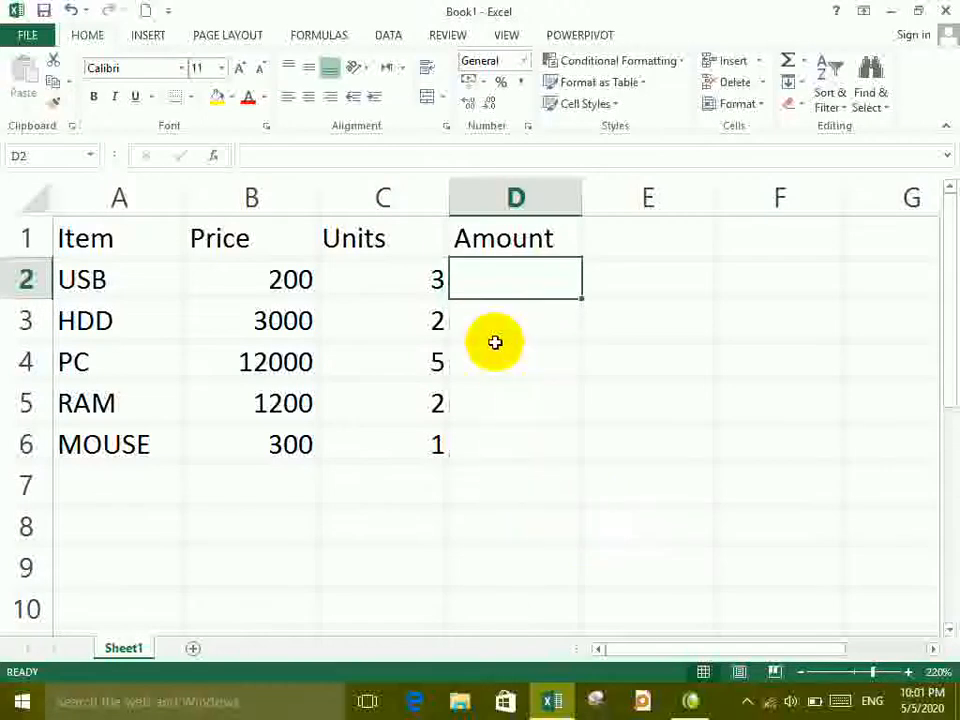
click(293, 282)
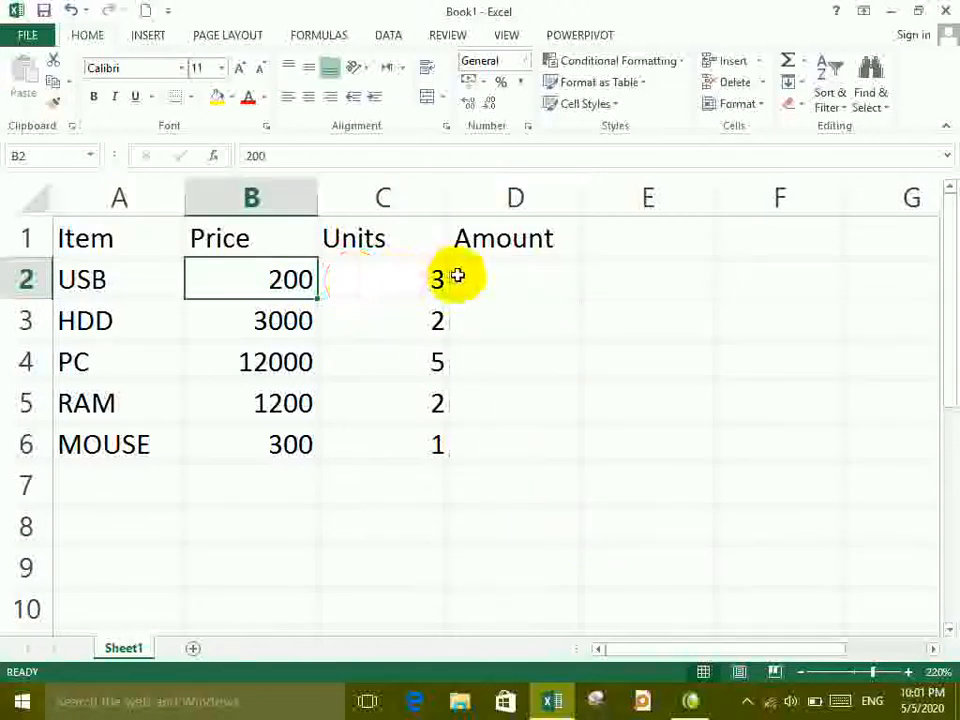
click(398, 272)
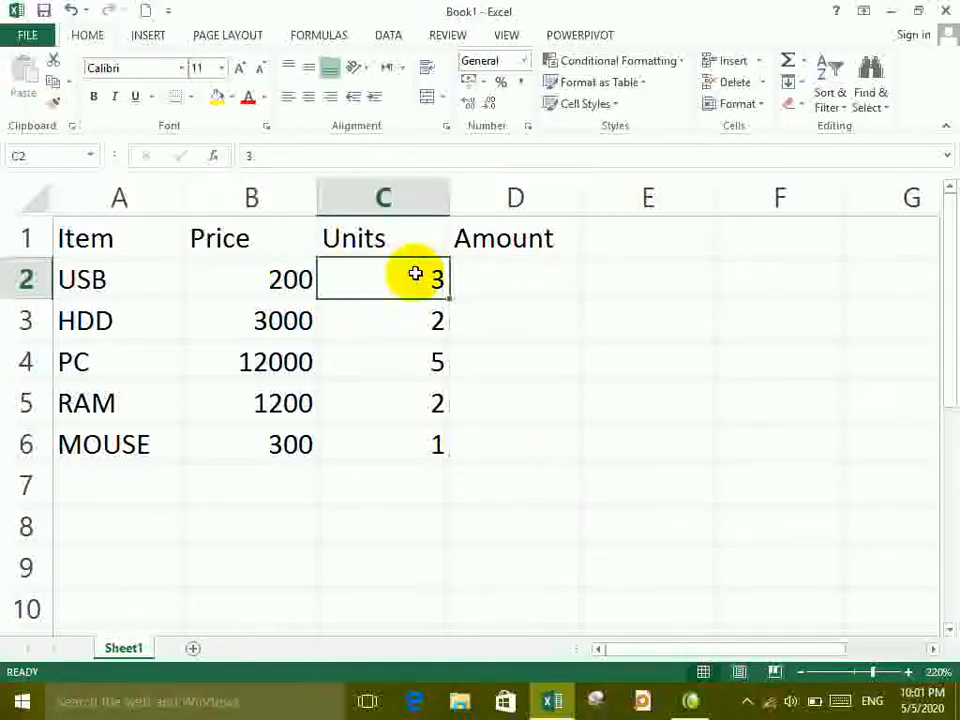
click(488, 273)
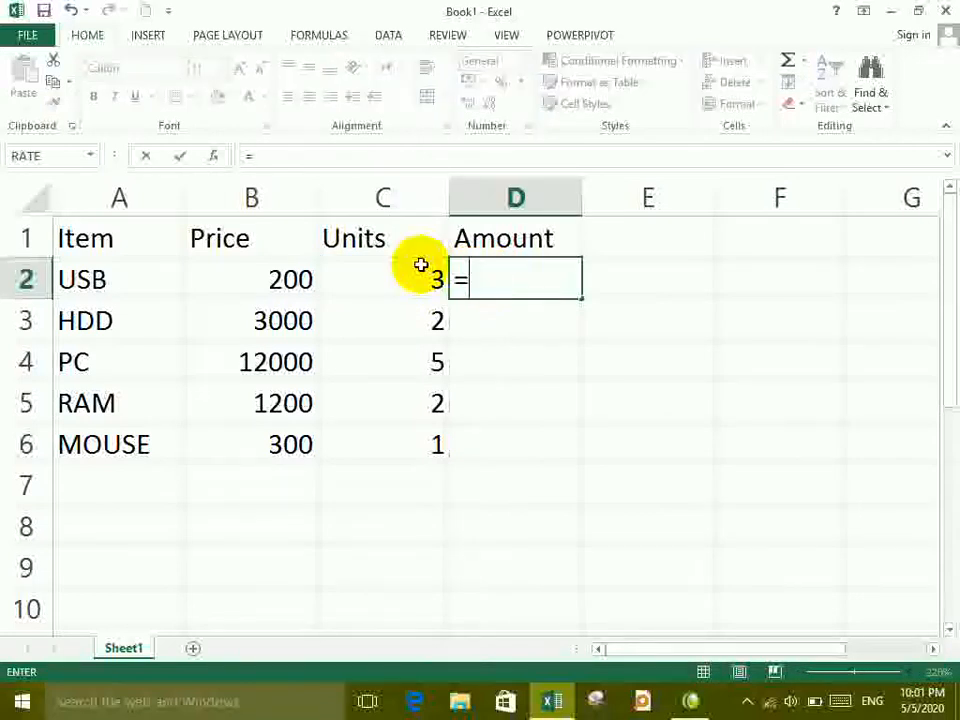
click(287, 278)
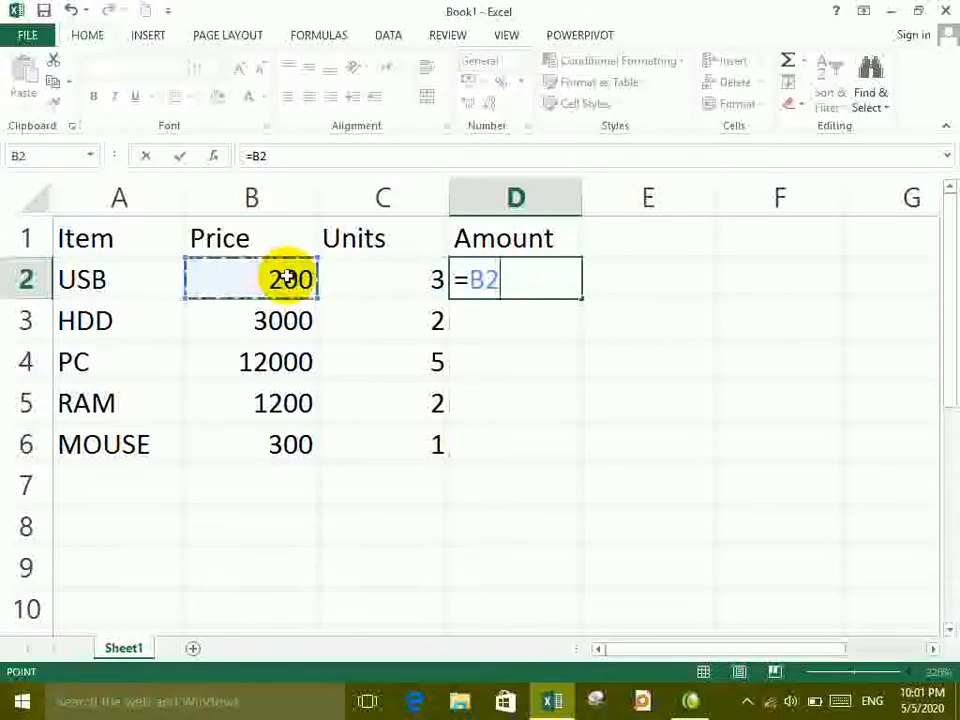
click(360, 277)
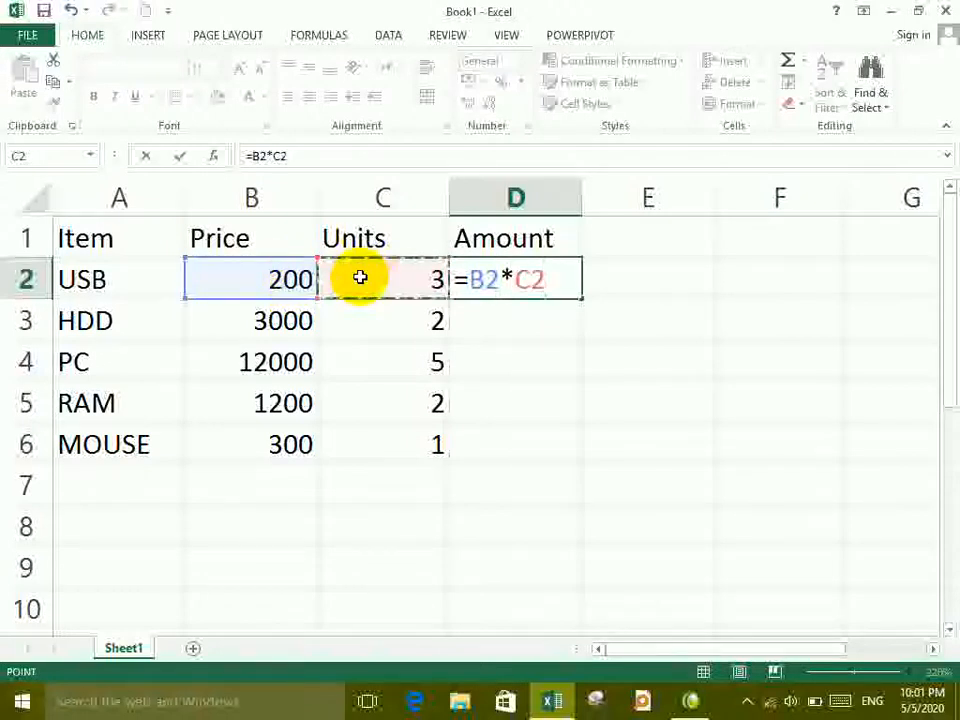
key(Return)
- Fill the amount formula from D2 down to D6 for the remaining items
click(563, 281)
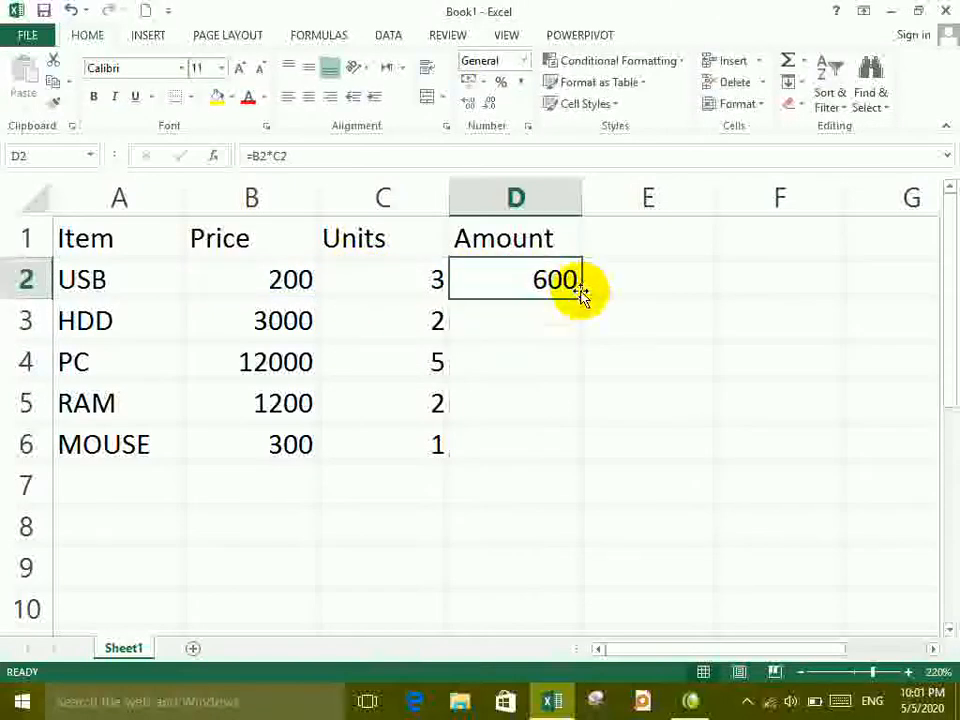
drag(585, 298, 574, 446)
click(510, 441)
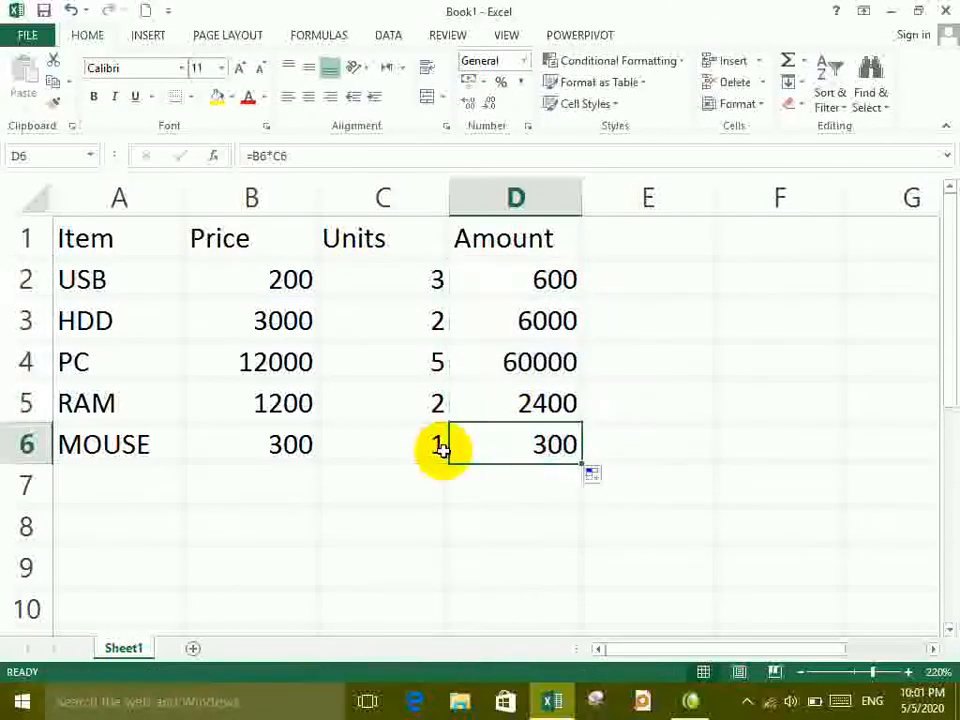
- Apply all borders to the item table in cells A1 to D6
drag(154, 240, 507, 240)
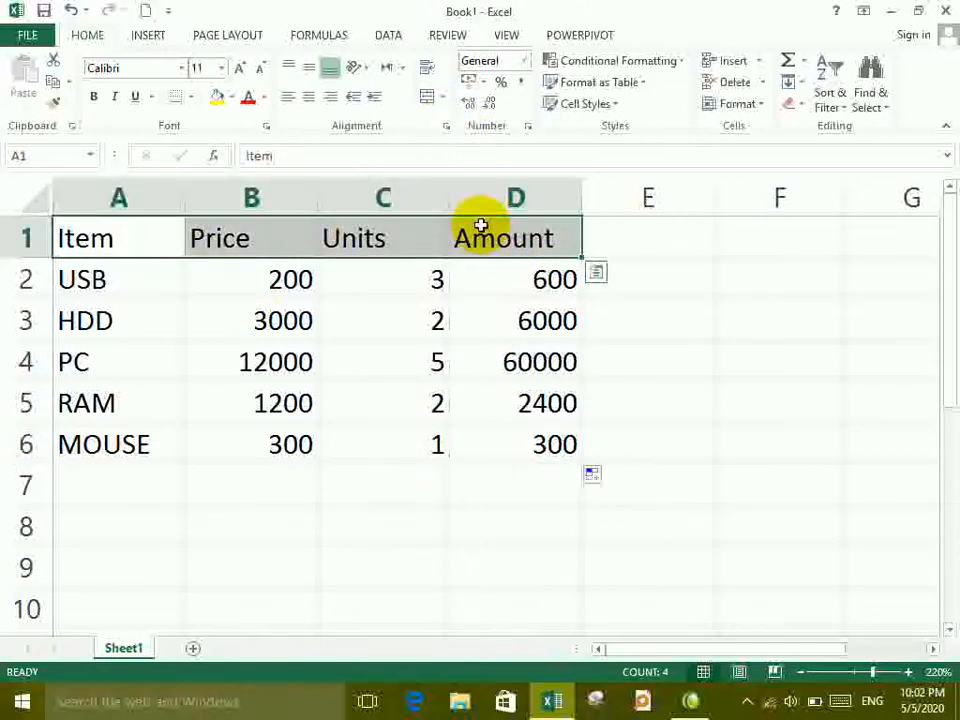
drag(167, 240, 478, 452)
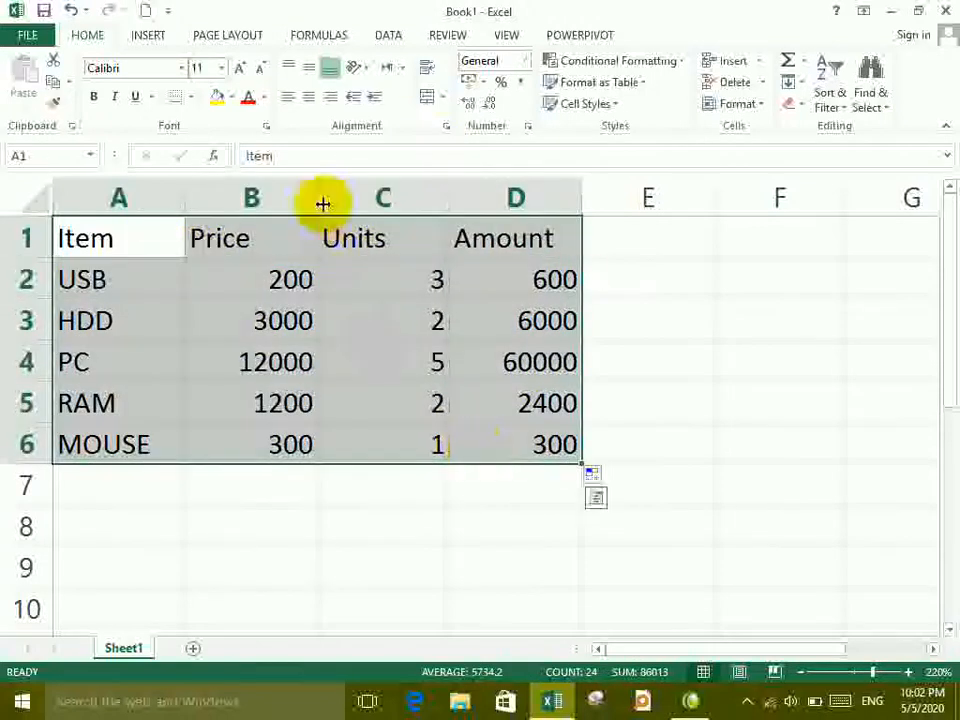
click(191, 96)
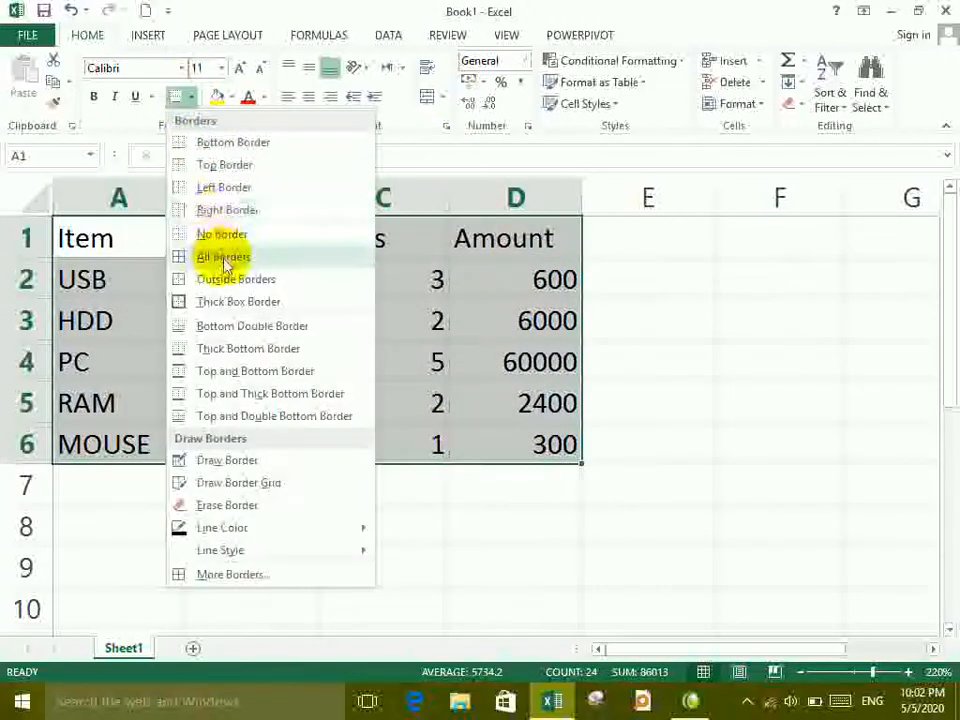
click(200, 255)
click(379, 392)
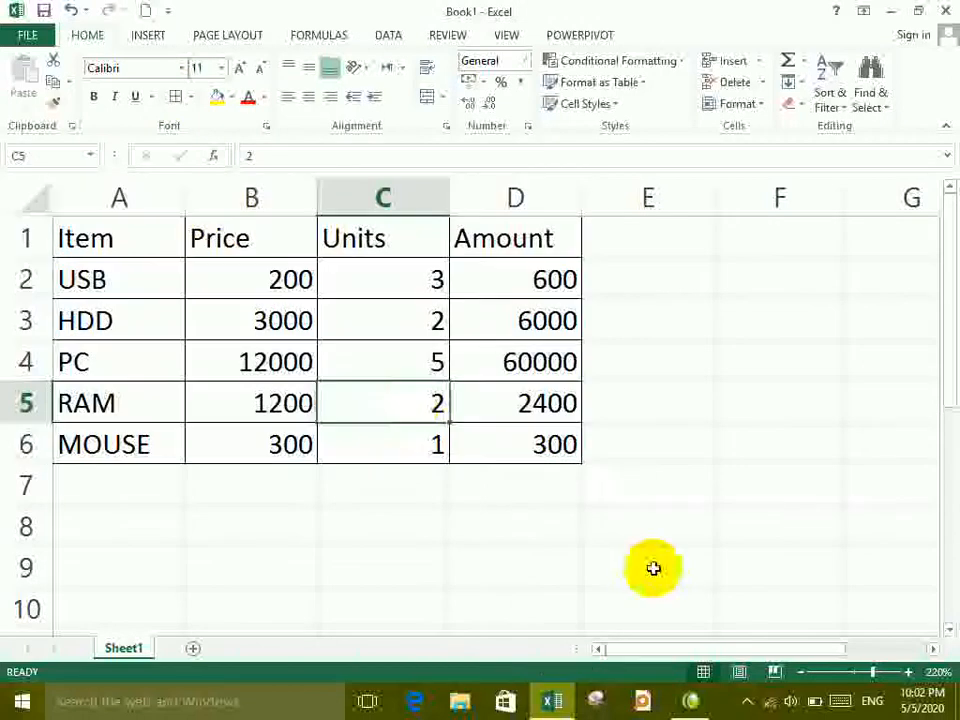
- Copy the bordered table A1:D6 and paste the duplicate at cell F7
click(806, 674)
click(806, 674)
click(804, 673)
click(804, 673)
click(804, 673)
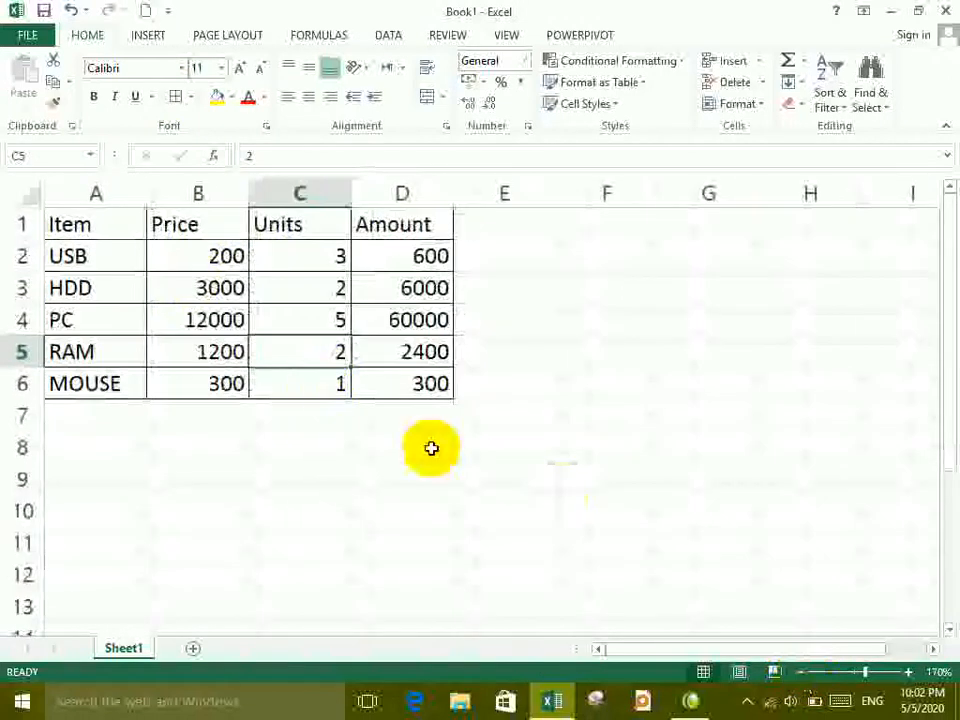
drag(139, 240, 362, 372)
key(ctrl+c)
click(589, 401)
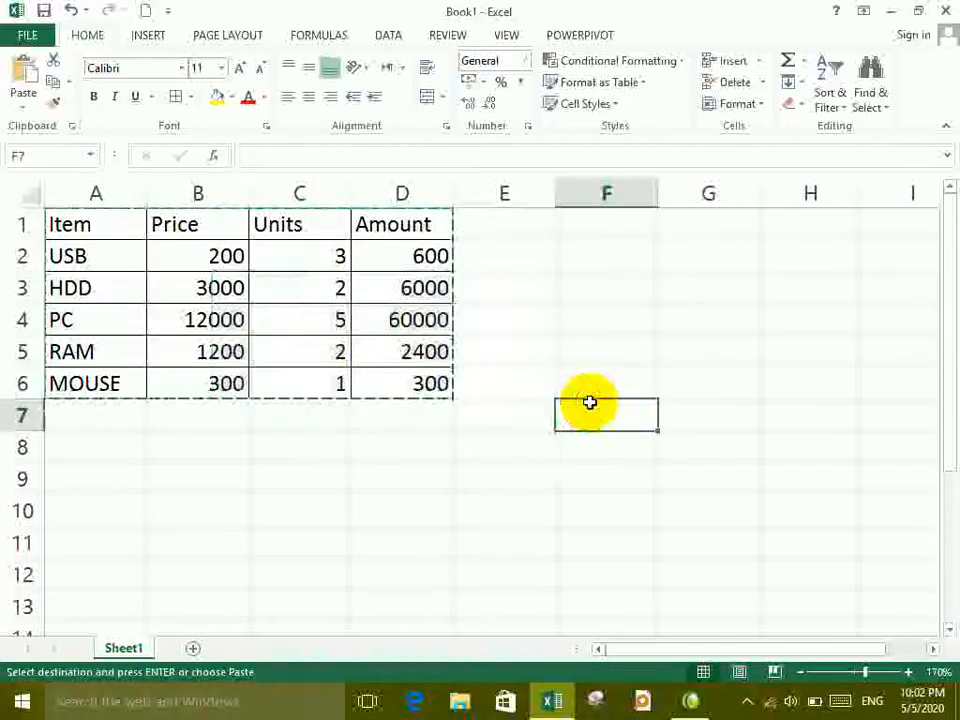
key(ctrl+v)
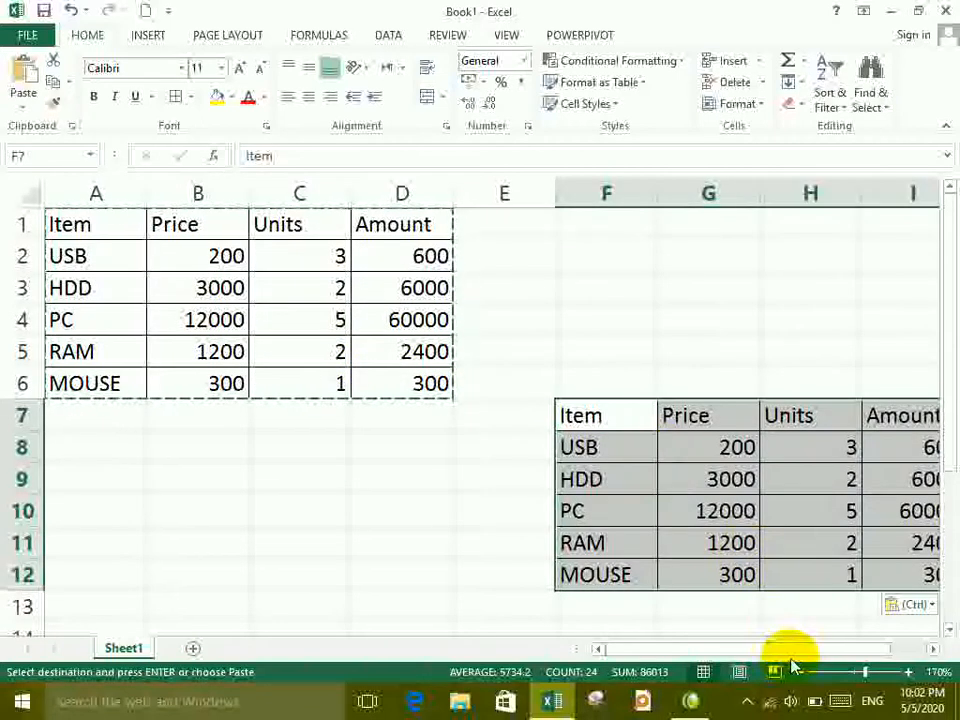
click(800, 672)
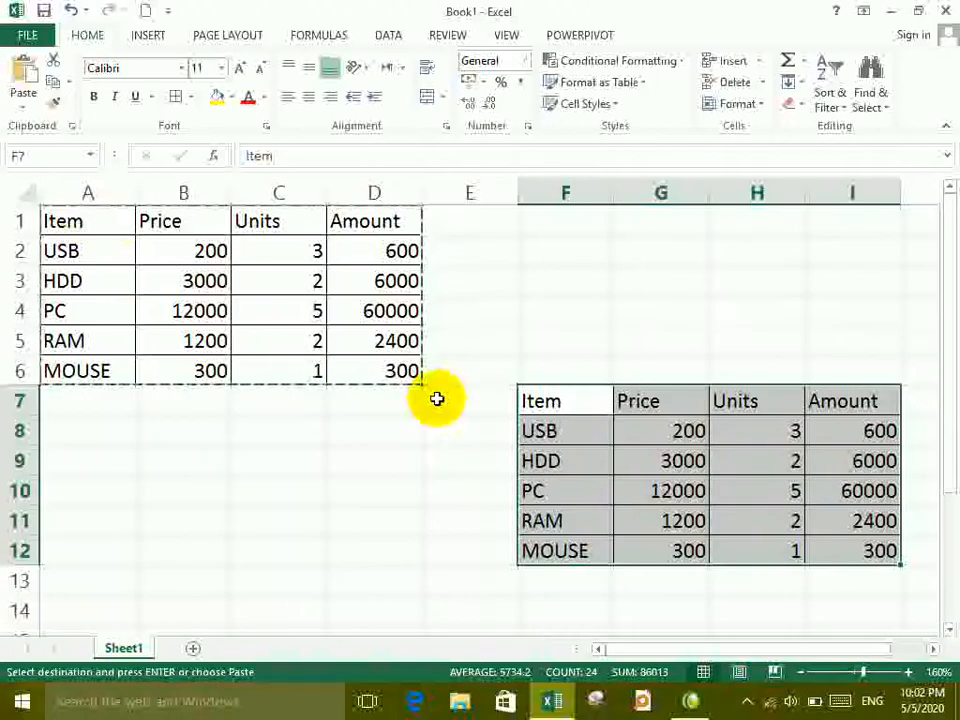
click(100, 219)
key(Escape)
- Apply the orange Accent4 cell style to the header row A1:D1 of the original table
drag(103, 218, 343, 221)
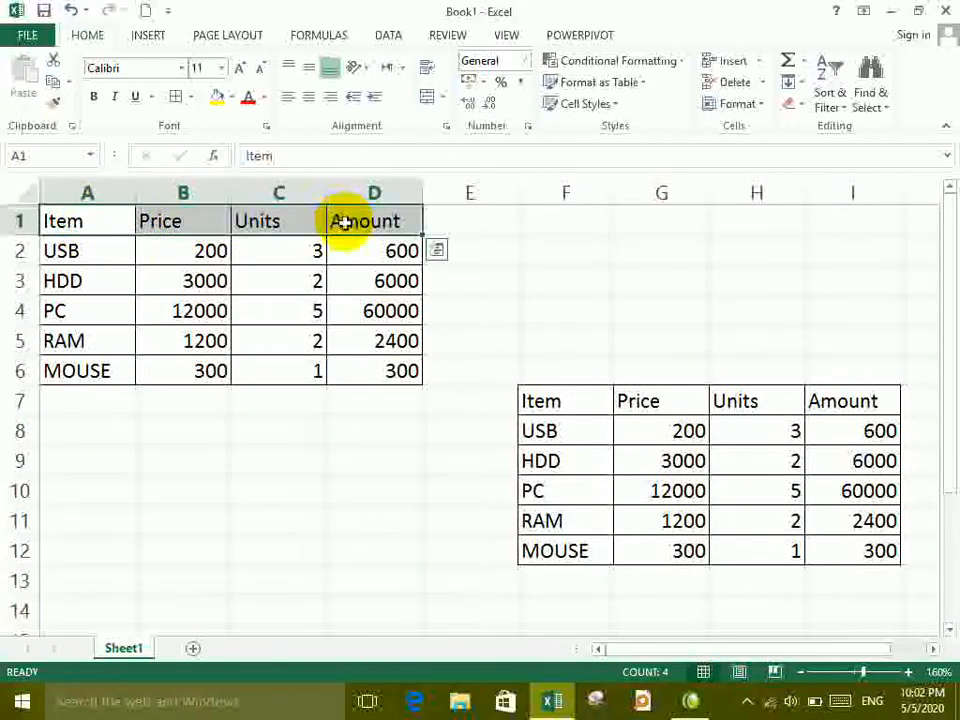
click(575, 104)
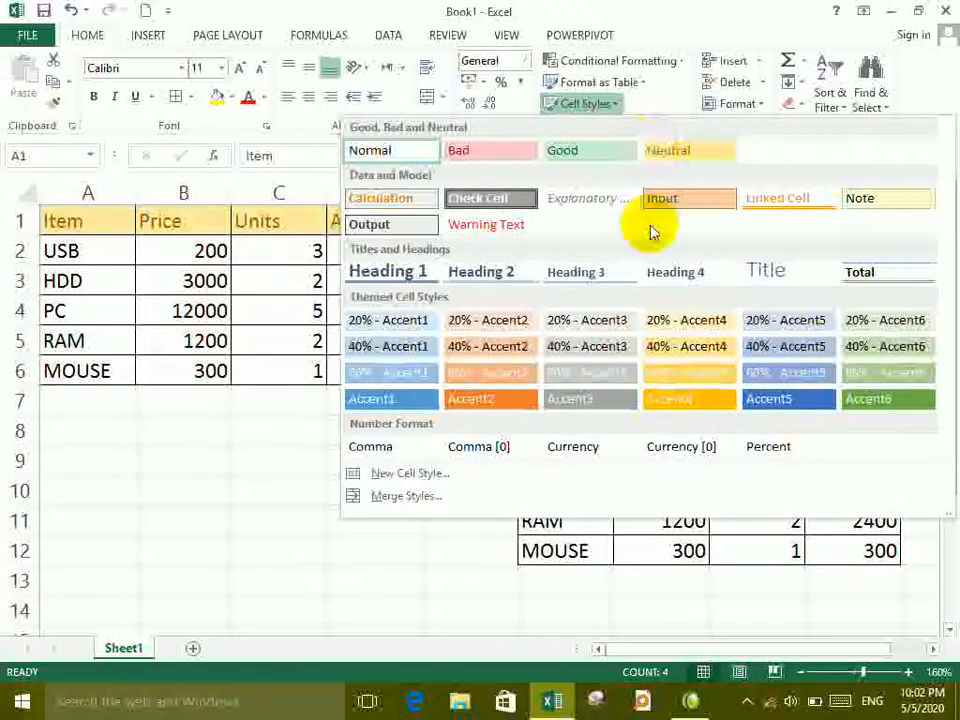
click(669, 400)
click(456, 321)
click(378, 423)
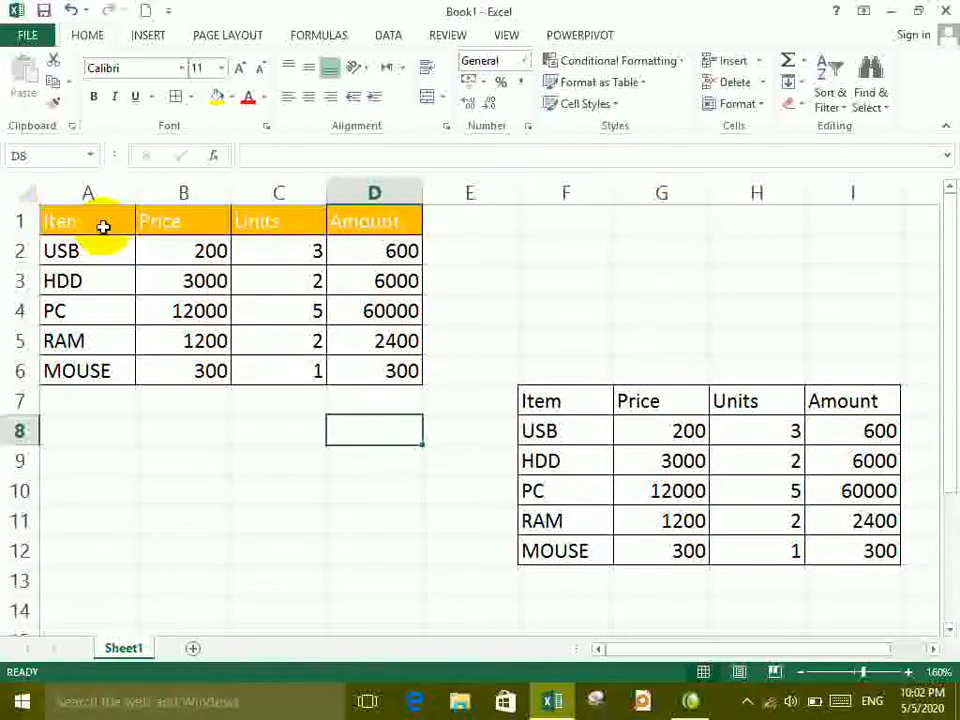
- Transfer the header formatting from cell A1 to the copied table's header F7:I7 with Format Painter
click(103, 228)
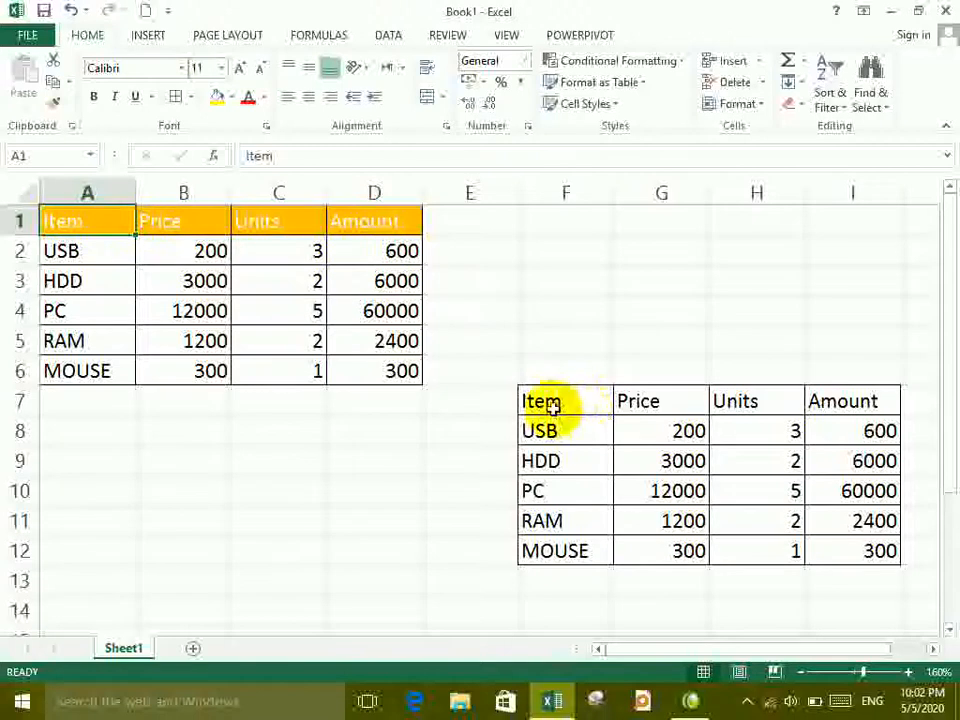
drag(553, 407, 825, 394)
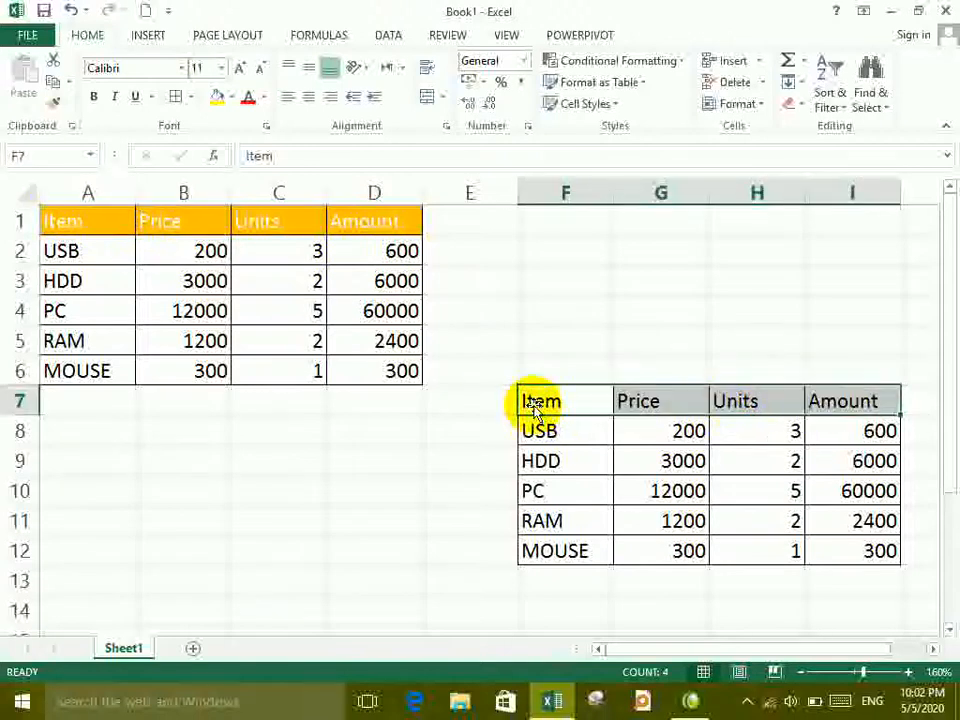
click(192, 452)
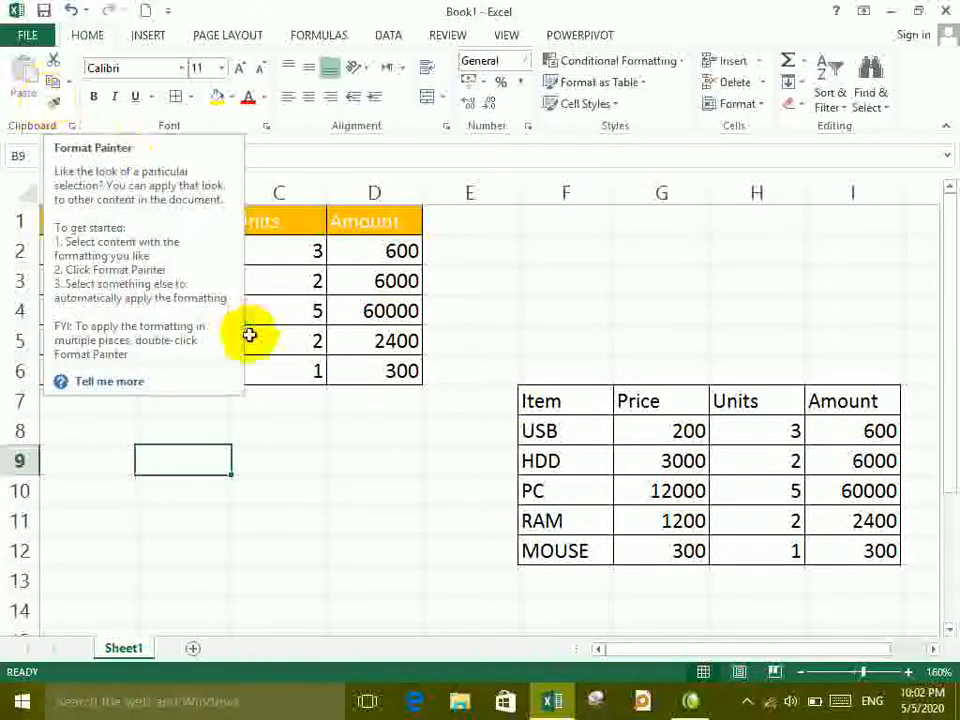
click(281, 435)
click(93, 231)
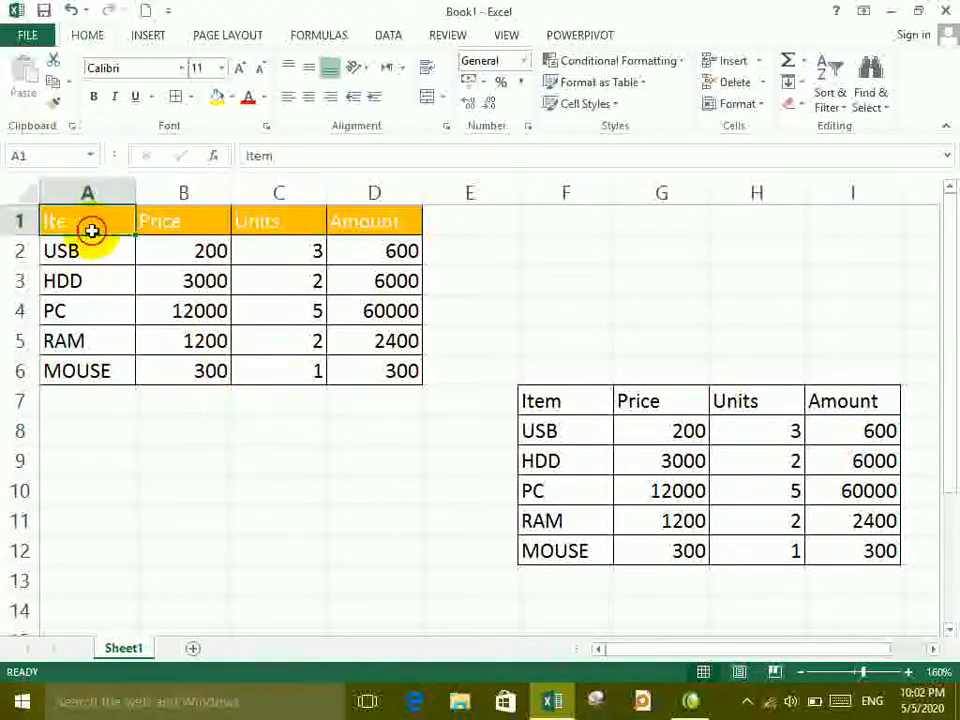
click(57, 101)
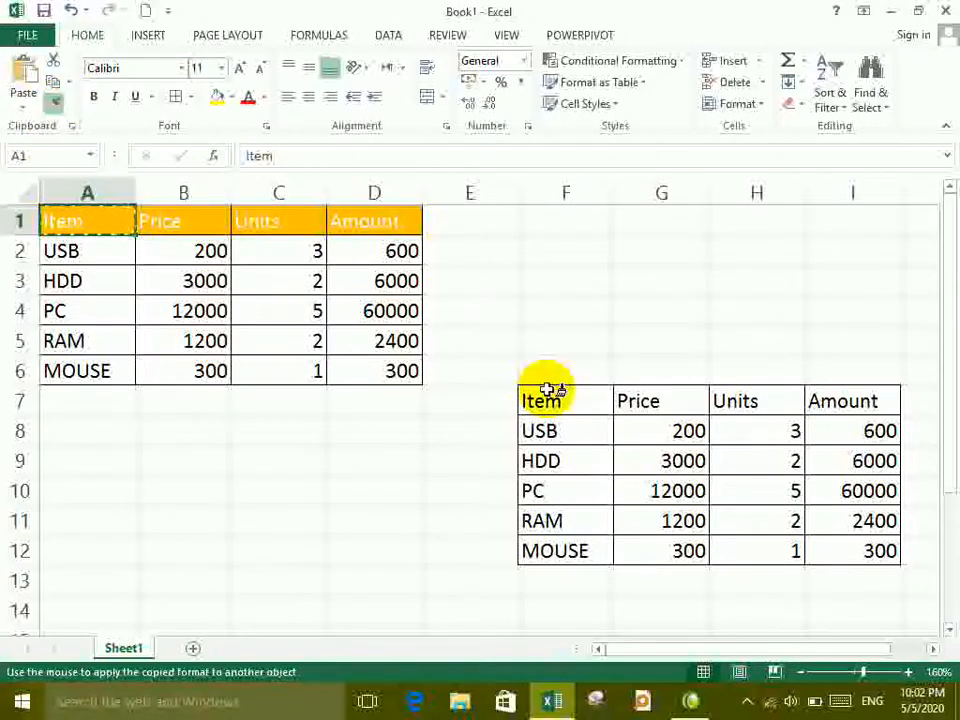
mouse_move(549, 396)
mouse_down()
mouse_move(713, 388)
mouse_move(810, 399)
mouse_up()
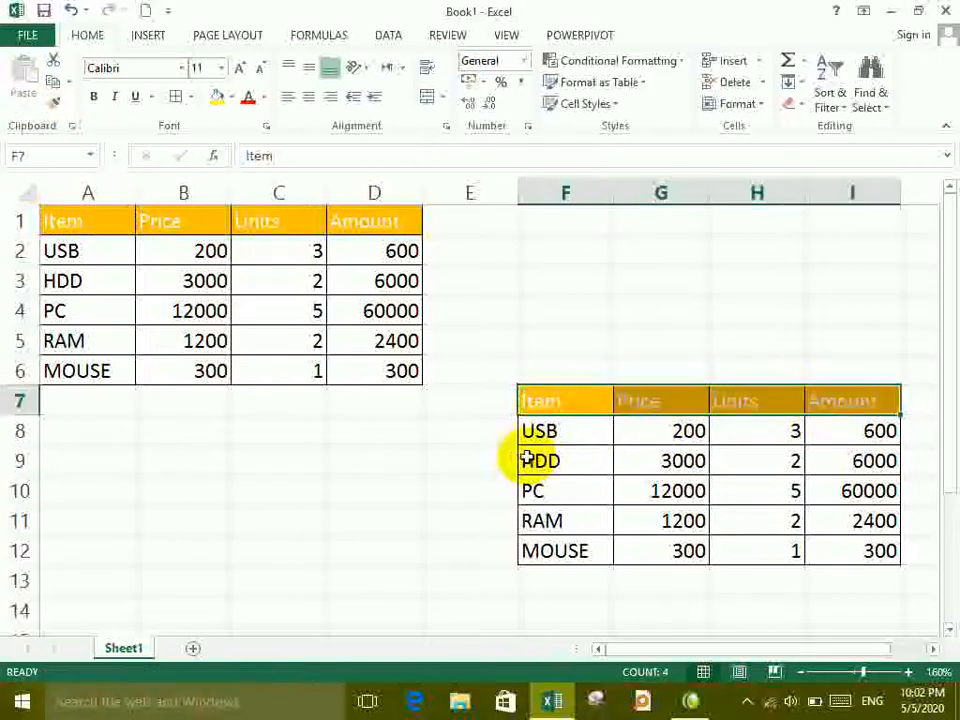
click(405, 458)
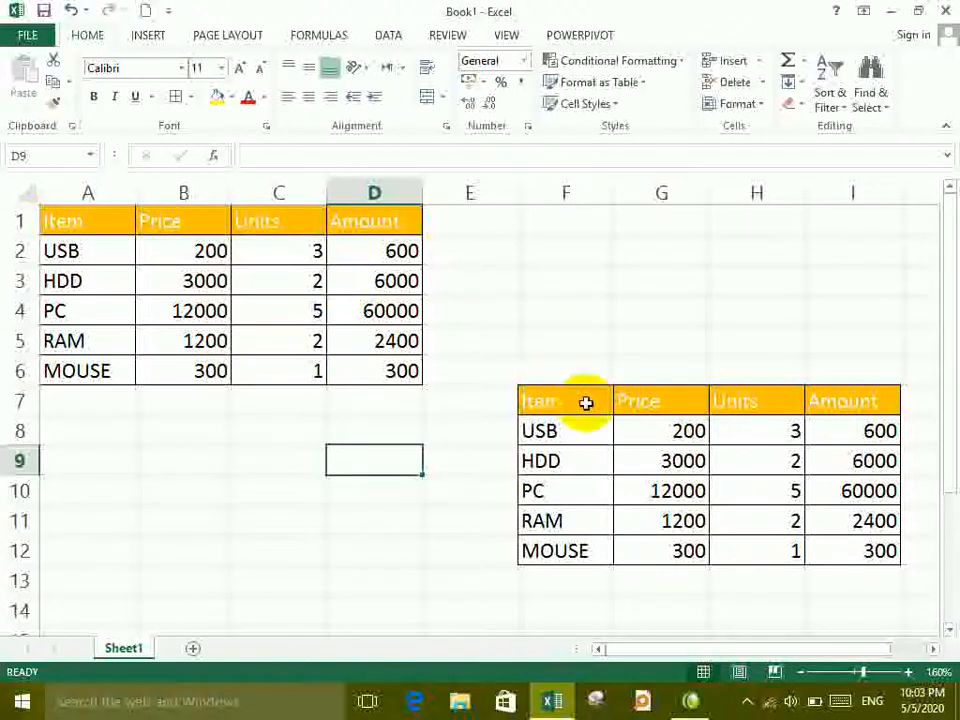
drag(600, 403, 850, 405)
click(461, 423)
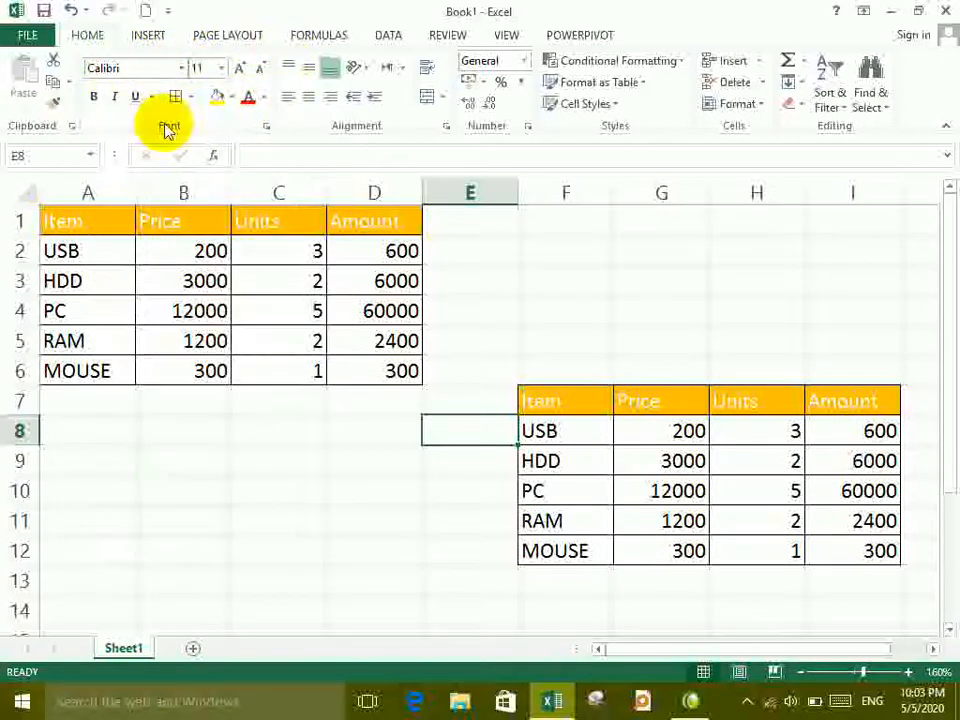
click(257, 316)
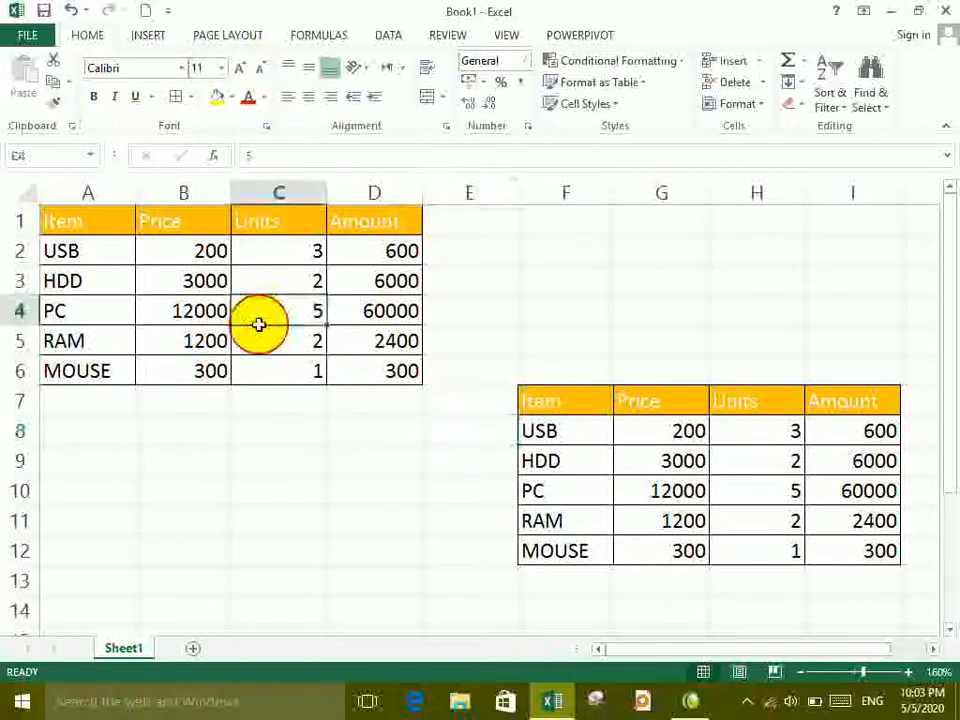
- Add a new blank worksheet to the workbook
click(190, 650)
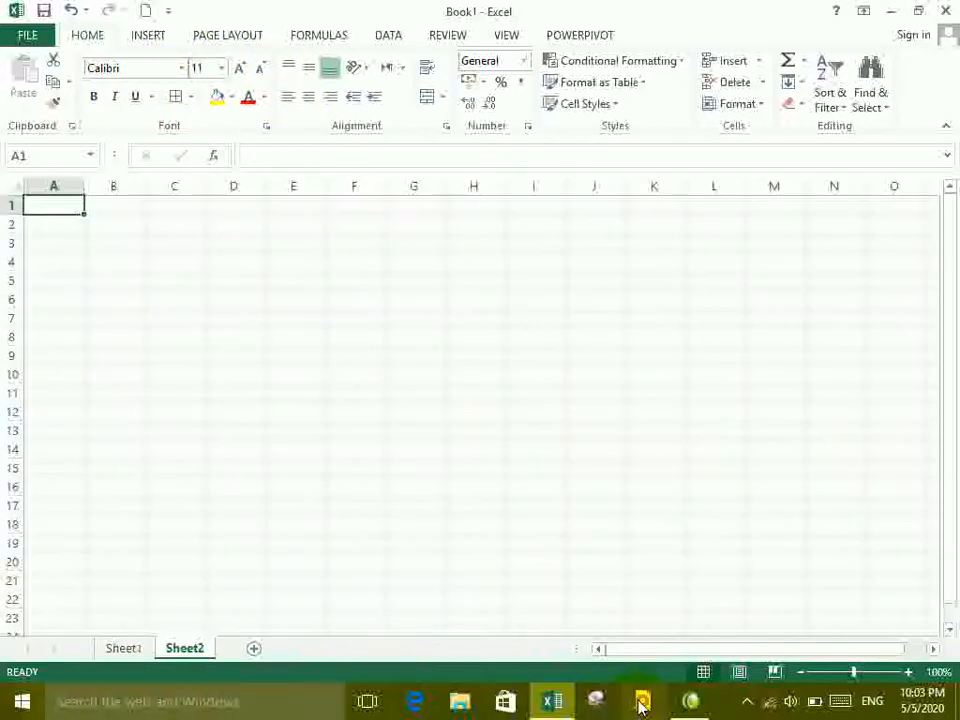
click(906, 672)
click(906, 672)
click(906, 672)
click(906, 672)
click(906, 672)
click(906, 672)
click(906, 672)
click(906, 672)
click(220, 292)
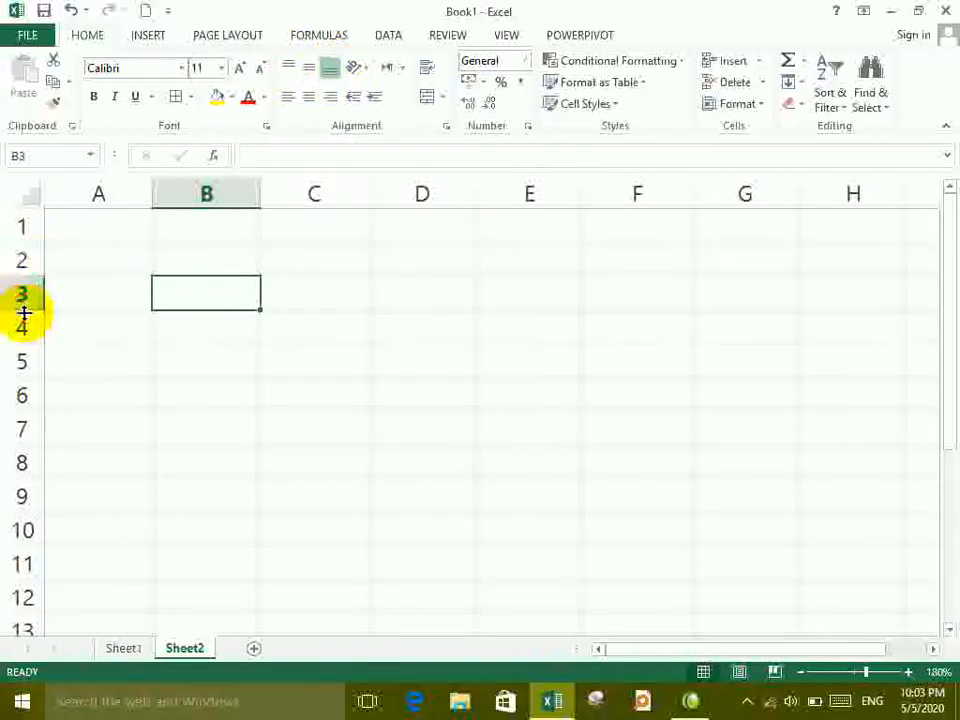
- Make row 1 about three times as tall and enter NAME in cell A1
click(111, 262)
drag(21, 243, 25, 313)
click(80, 241)
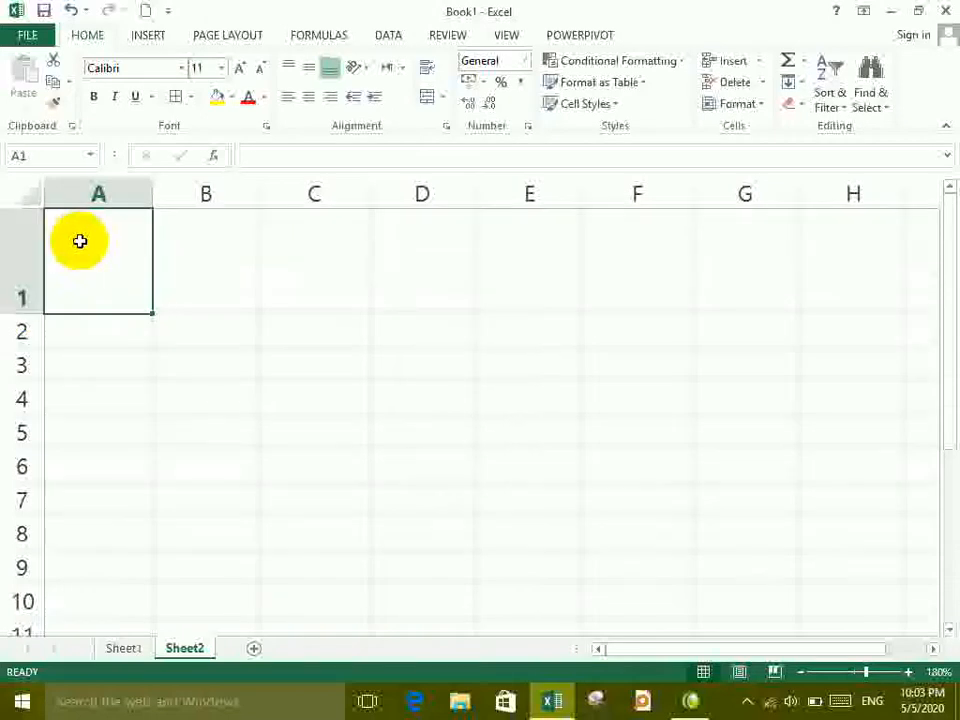
text(NAME)
key(Return)
key(Right)
key(Left)
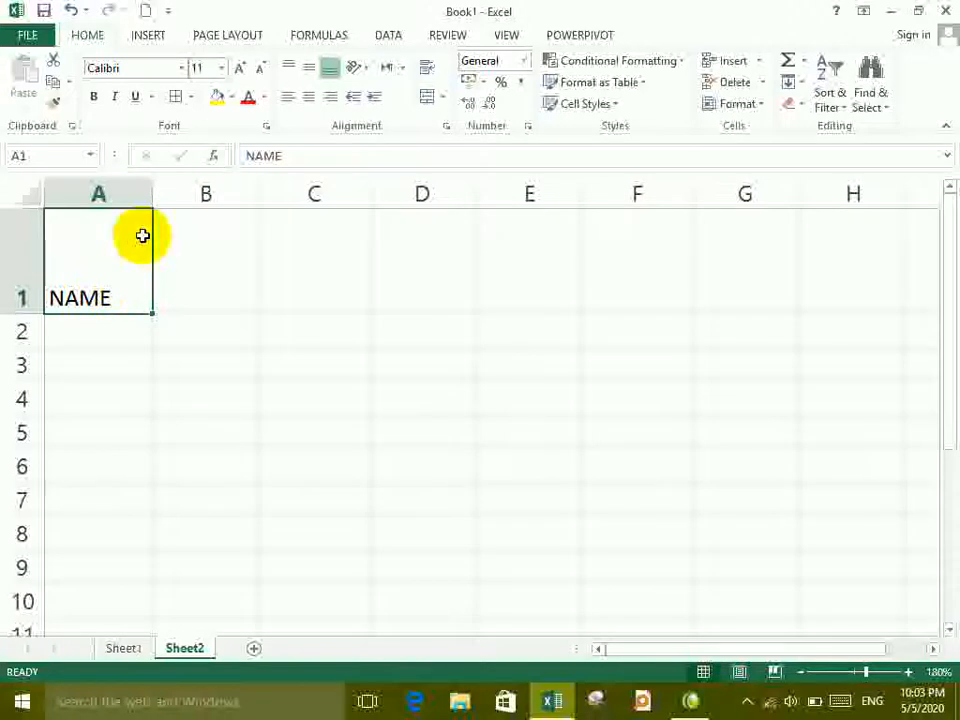
- Try top and bottom vertical alignment on cell A1, finishing with middle alignment
click(289, 70)
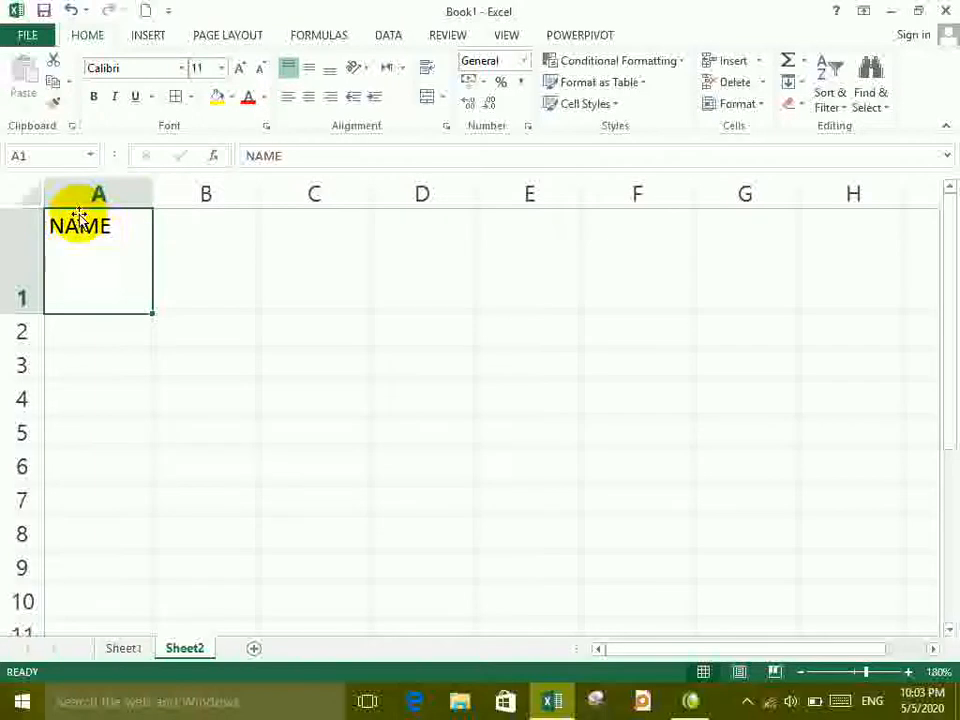
click(329, 72)
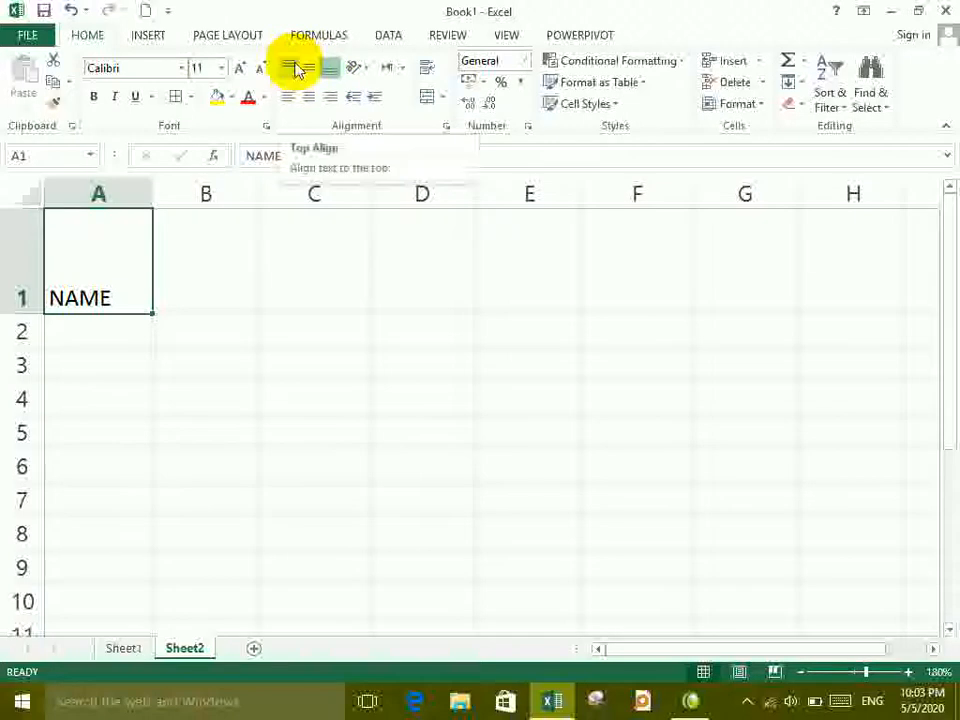
click(296, 68)
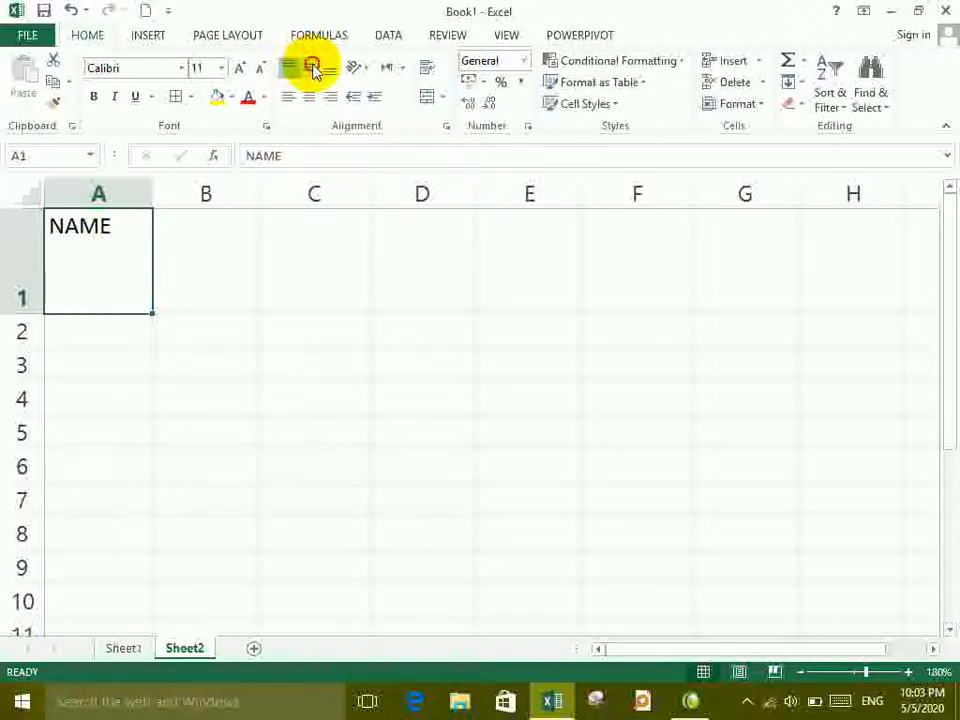
click(311, 68)
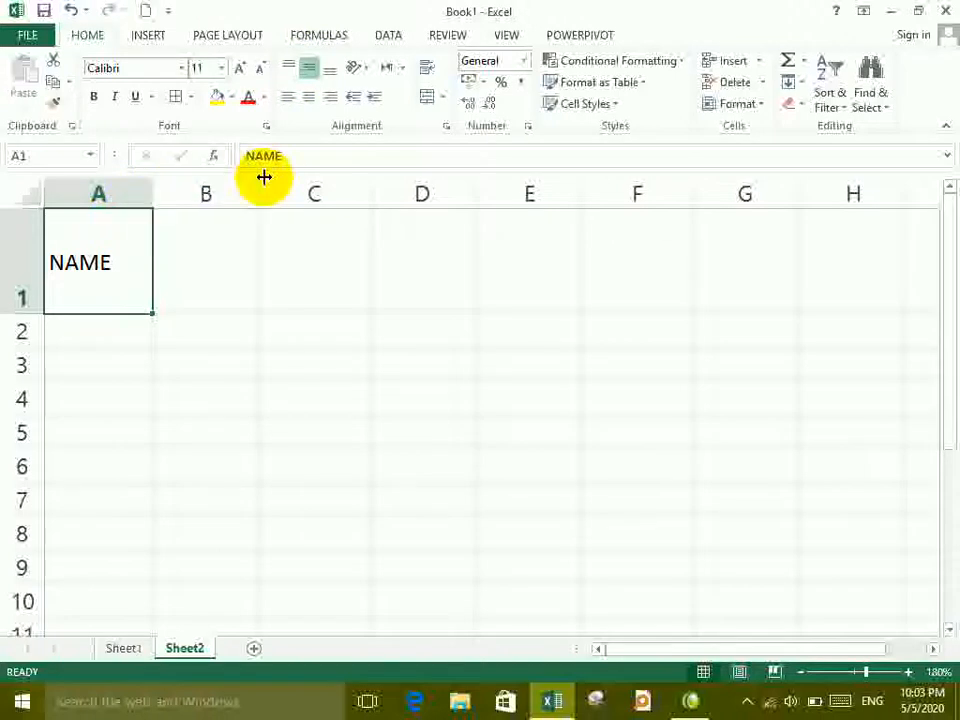
- Clear the NAME text from cell A1 and reduce the height of row 1 to about 21 points
click(360, 70)
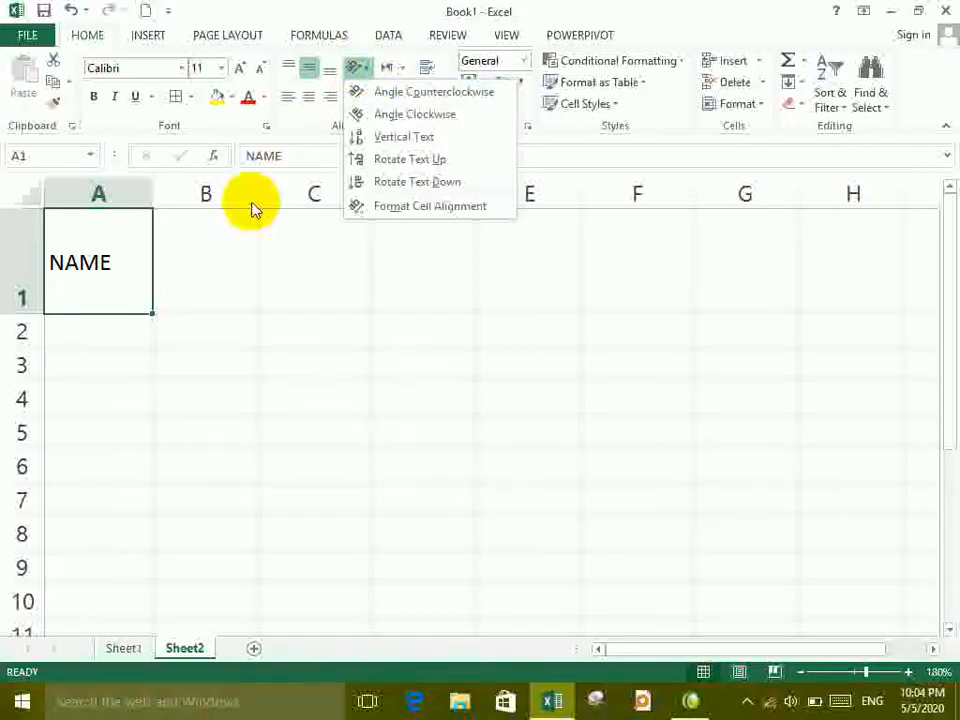
click(134, 260)
text(=)
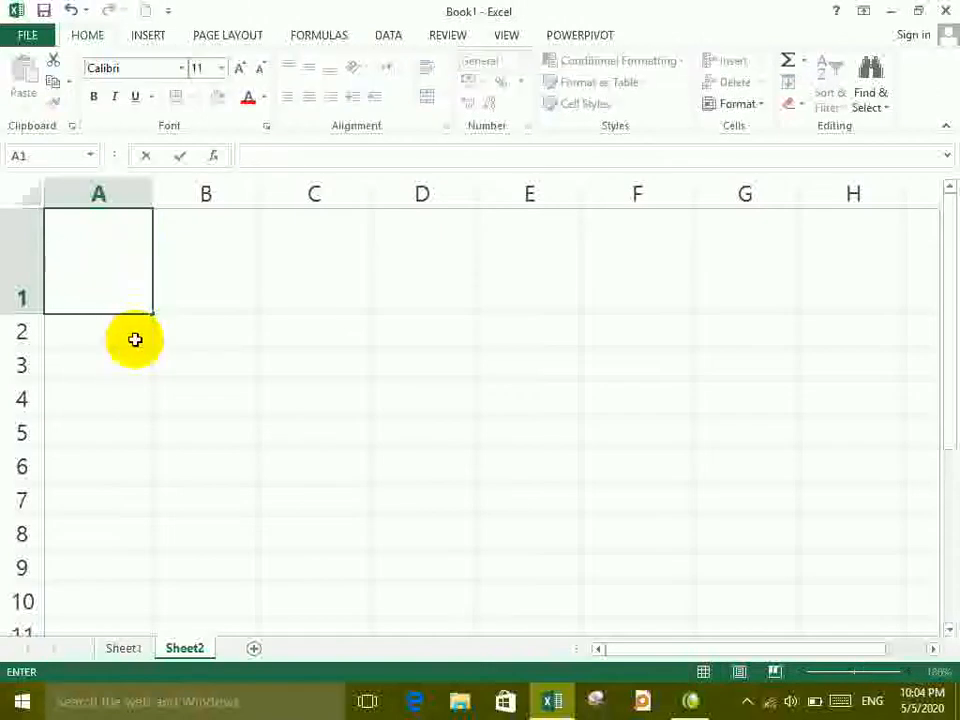
click(62, 331)
drag(36, 314, 36, 255)
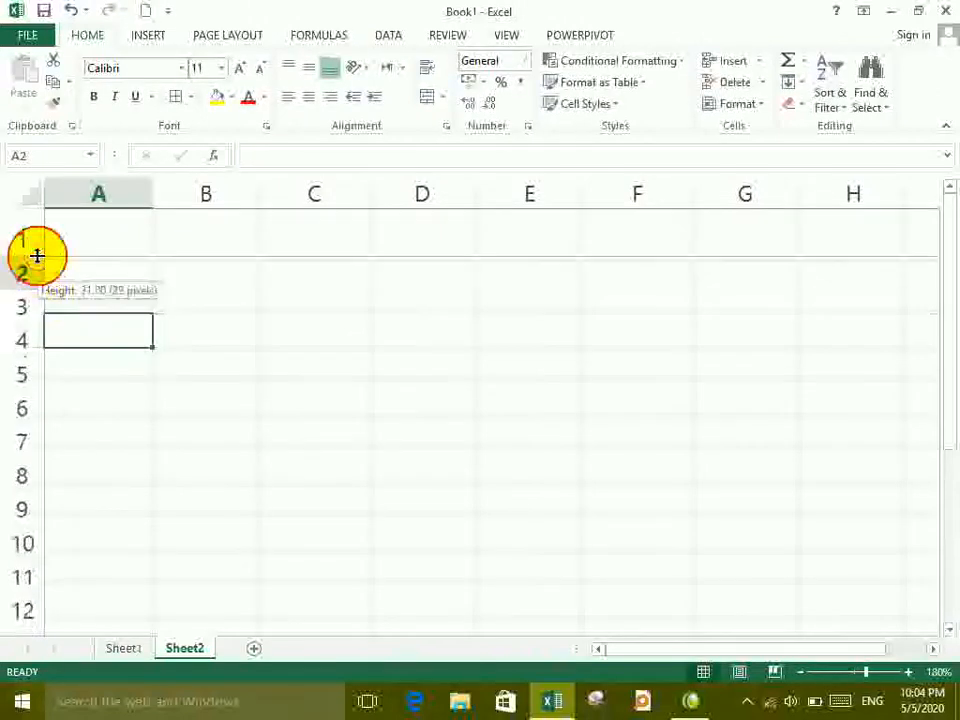
click(498, 224)
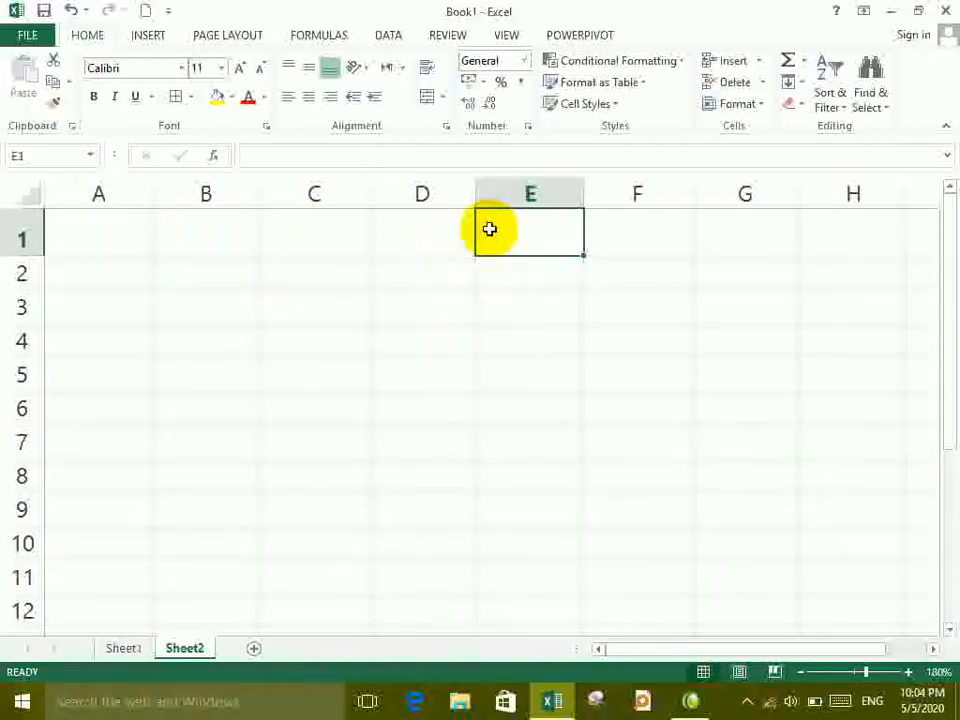
- Switch the sheet to a right-to-left layout
click(335, 38)
click(240, 36)
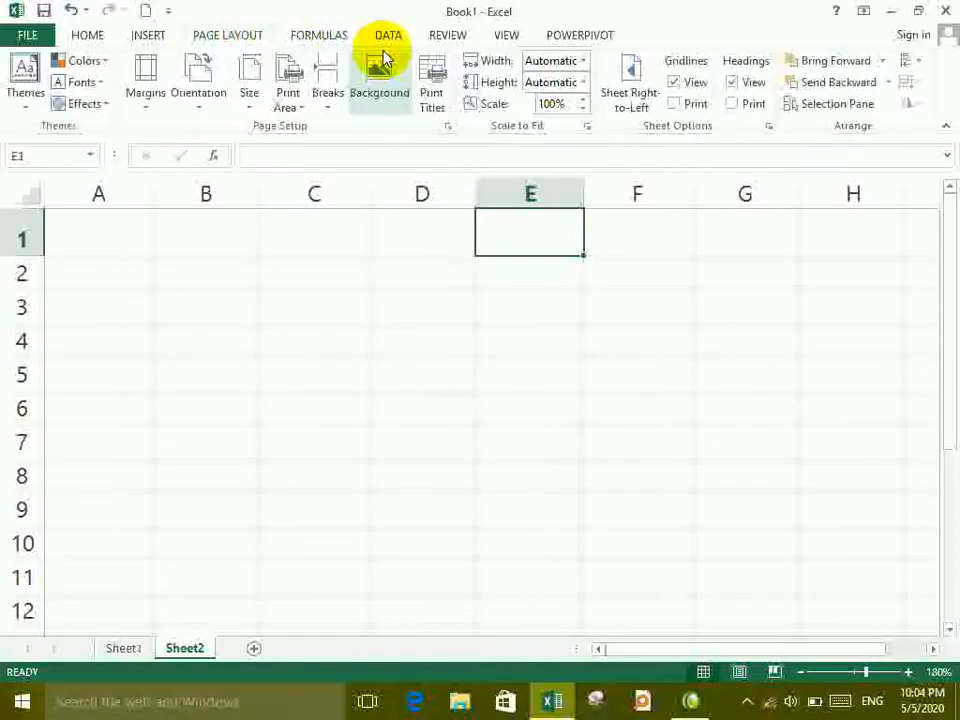
click(632, 88)
- Enter the Pashto headings شماره in cell A1 and پیژندنه in cell B1
click(814, 240)
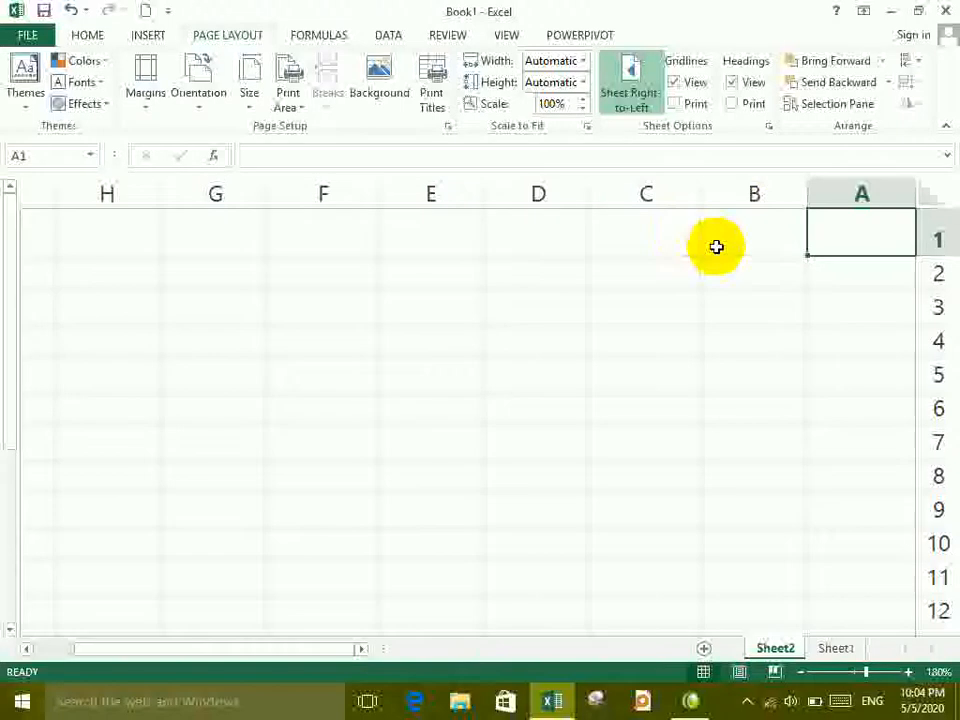
text(شا)
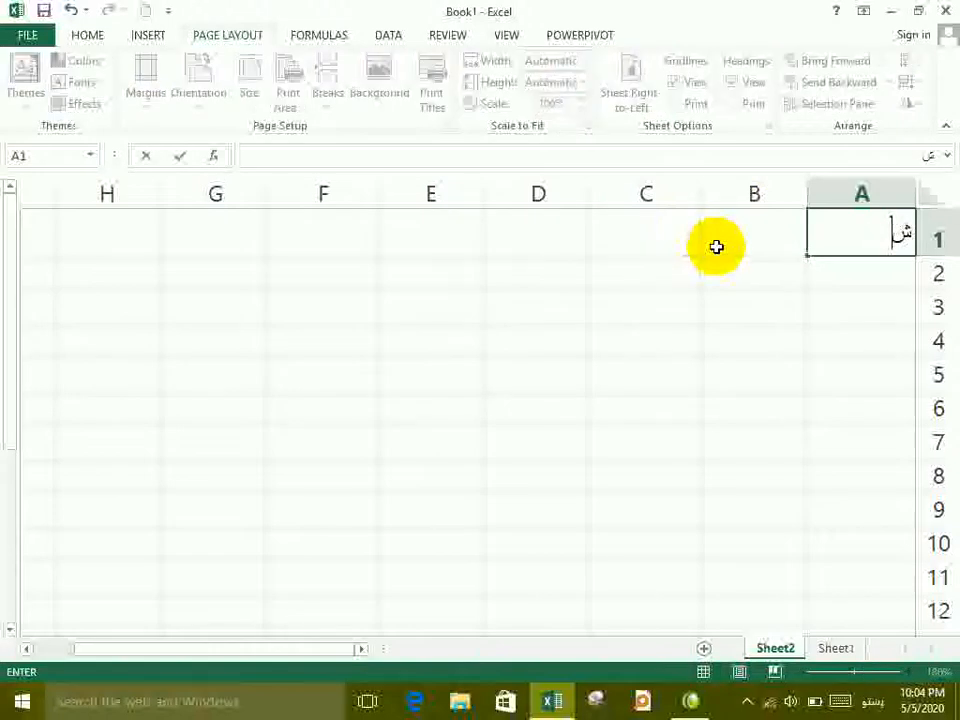
click(716, 246)
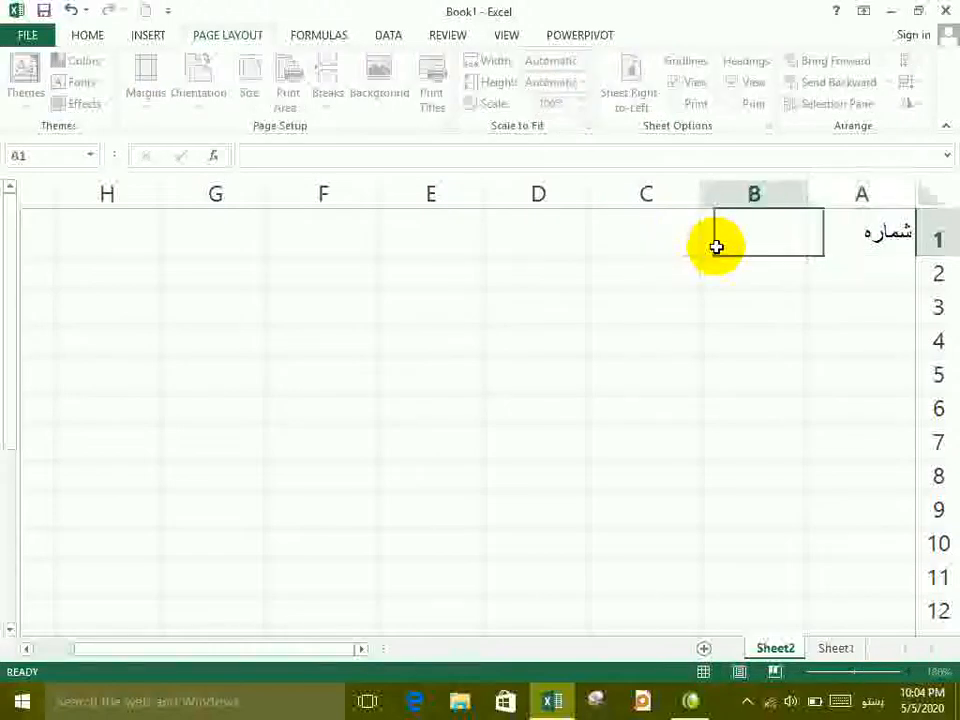
text(پیژندن)
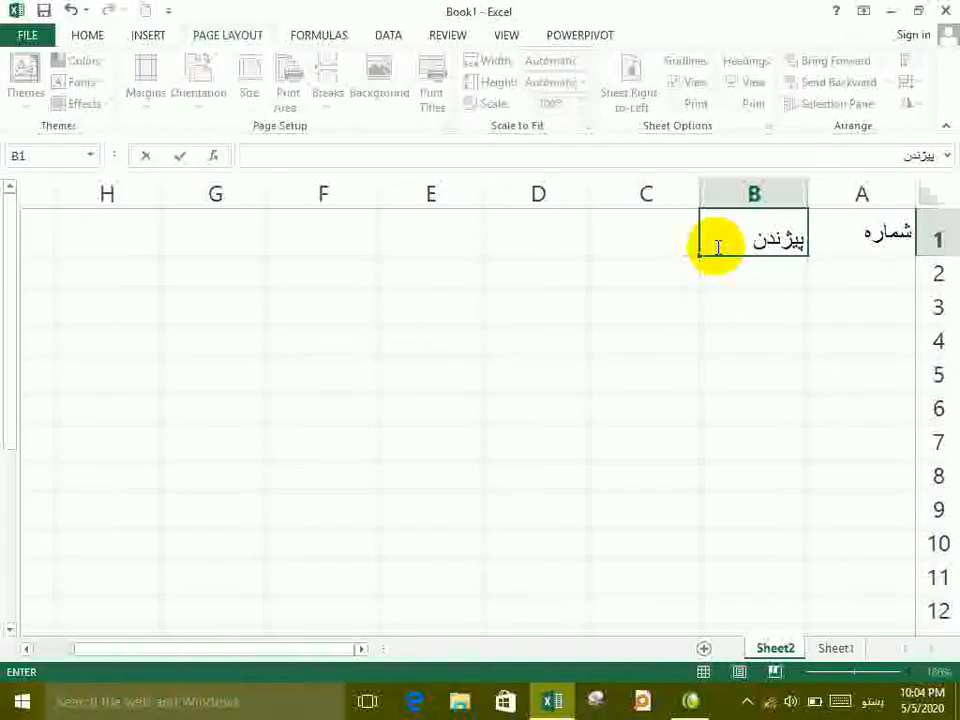
text(ه)
key(Tab)
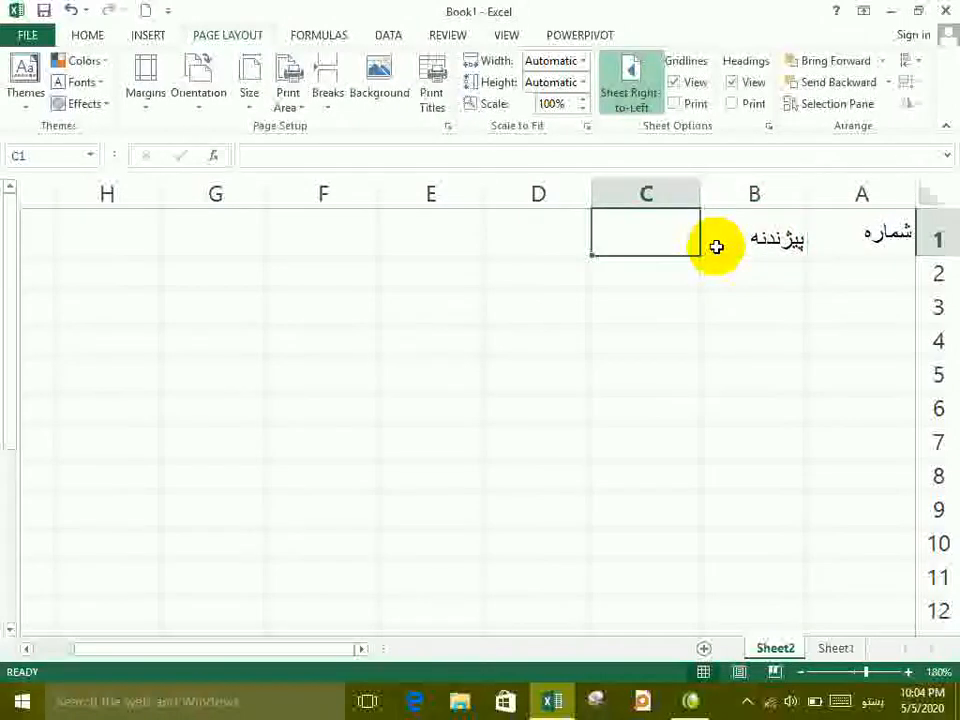
- Merge and center the شماره heading across A1:A2 and the پیژندنه heading across B1:C1
drag(853, 226, 859, 273)
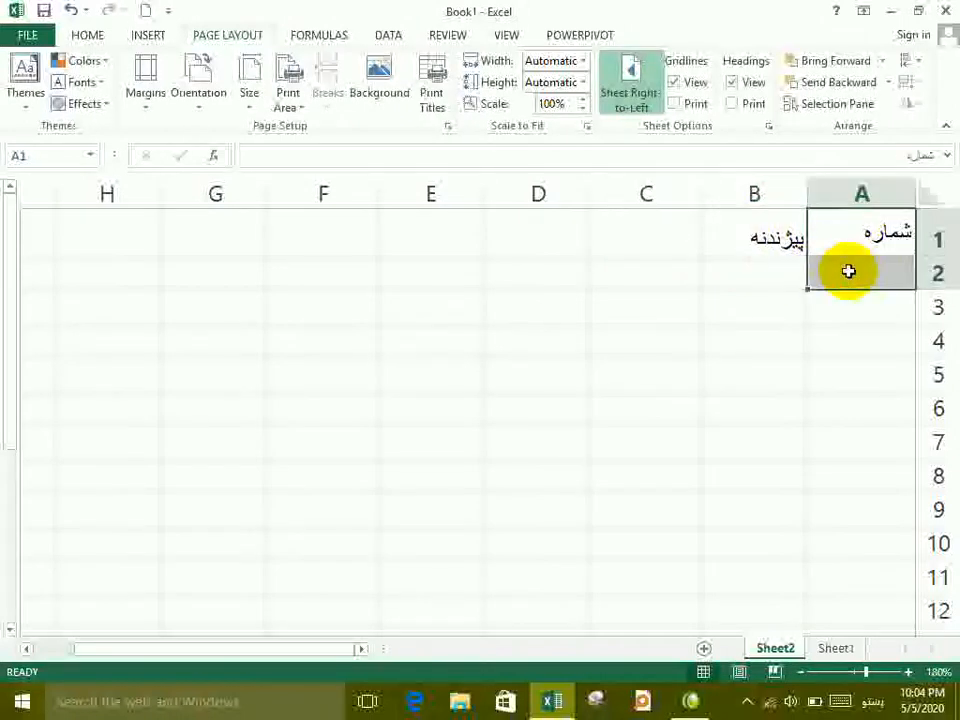
click(87, 35)
click(427, 96)
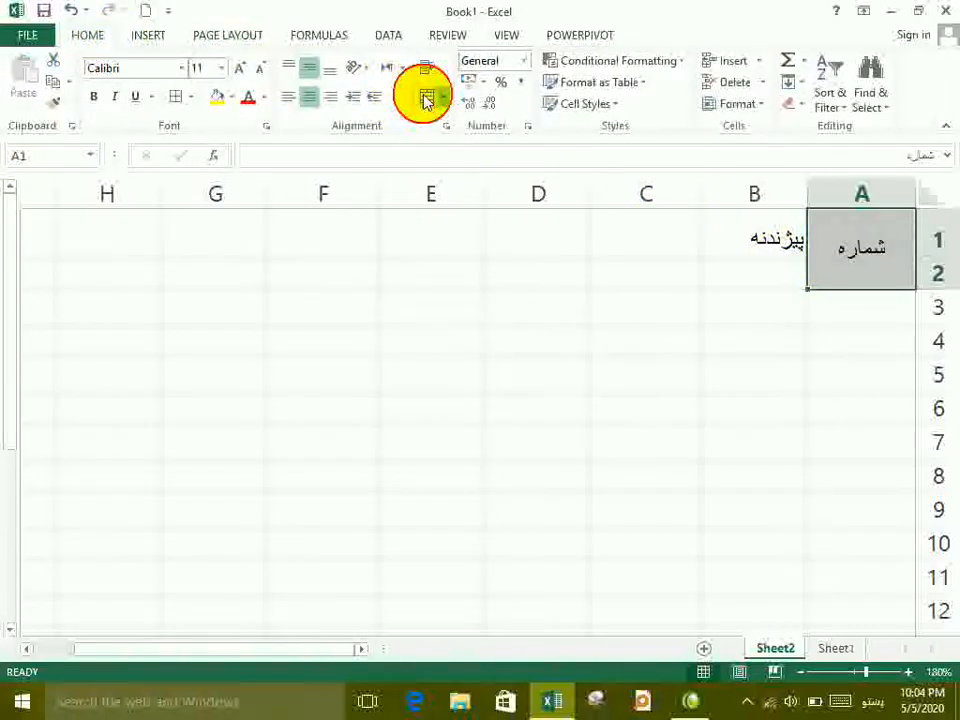
drag(729, 238, 650, 238)
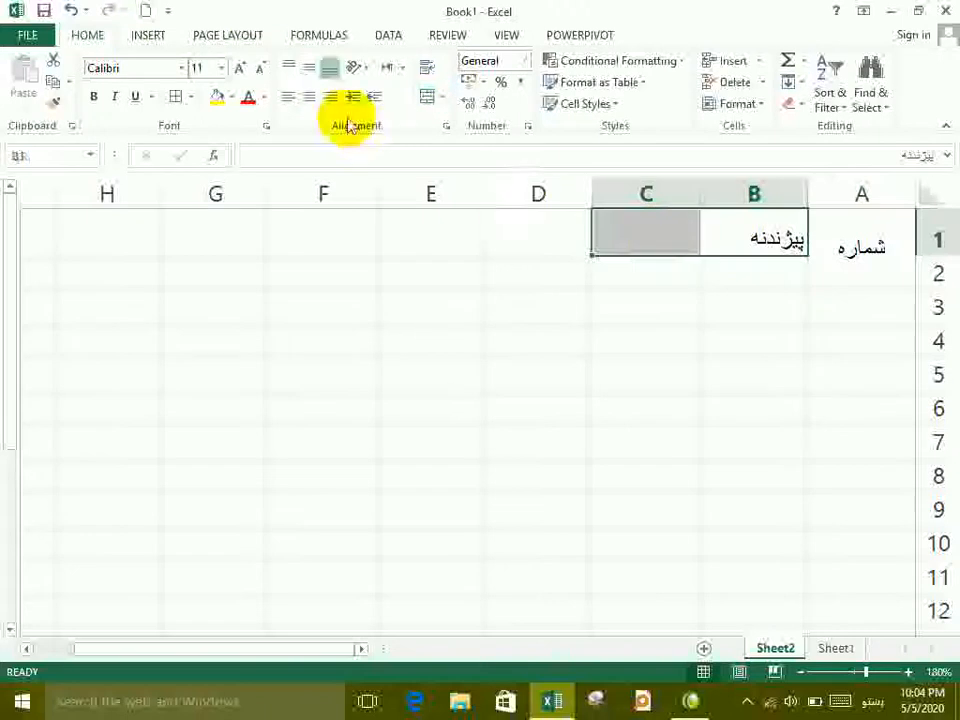
click(425, 95)
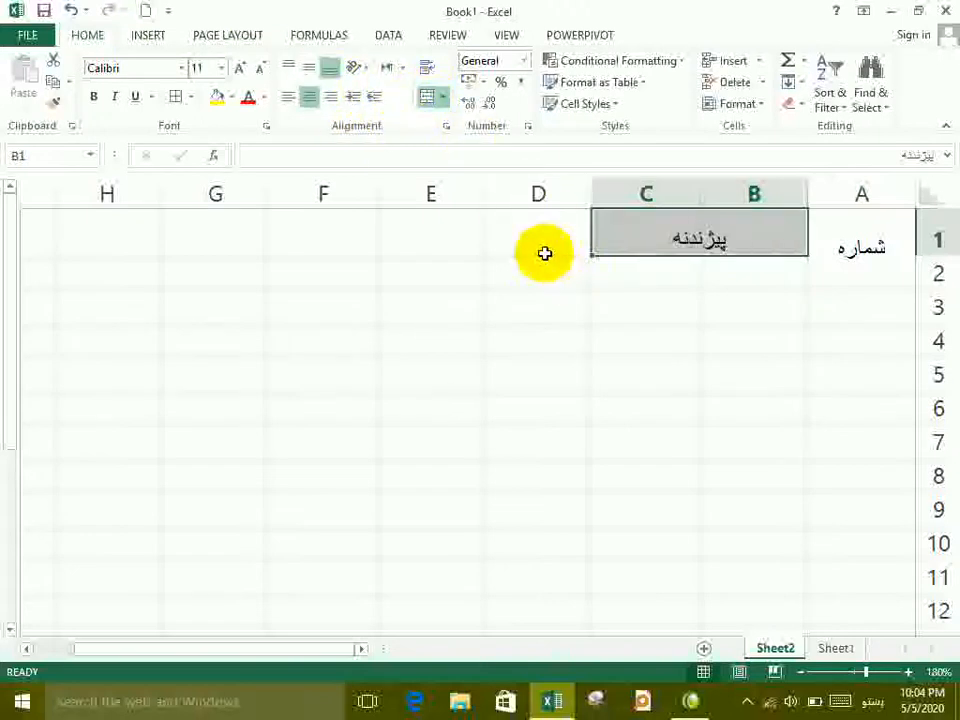
- Merge and center rows 1 and 2 separately in each of columns D, E and F
drag(545, 245, 522, 274)
click(422, 100)
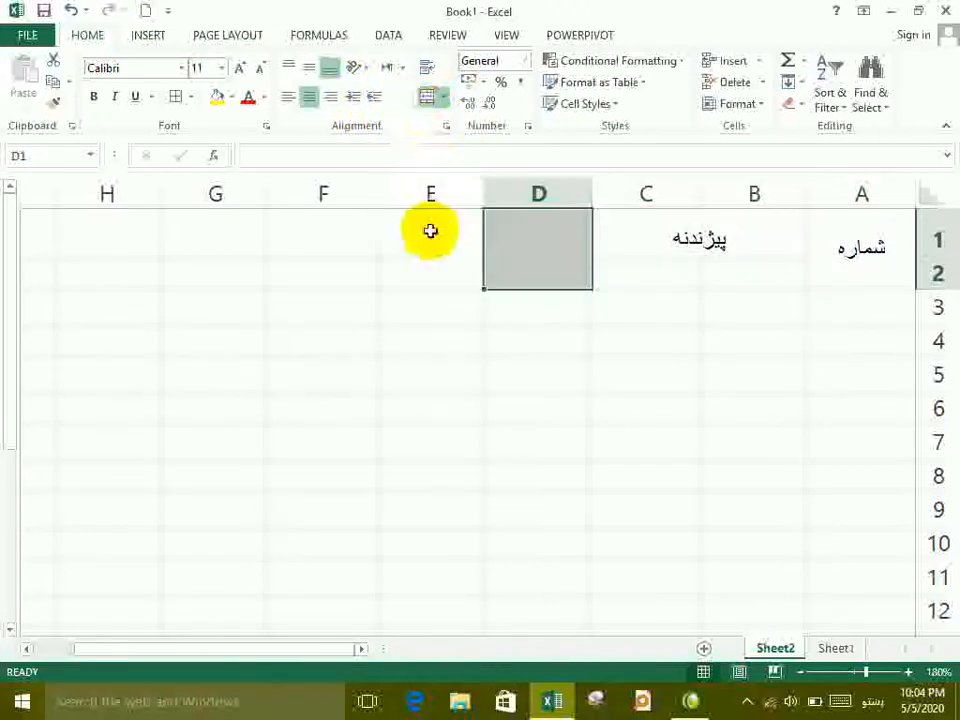
drag(429, 216, 431, 281)
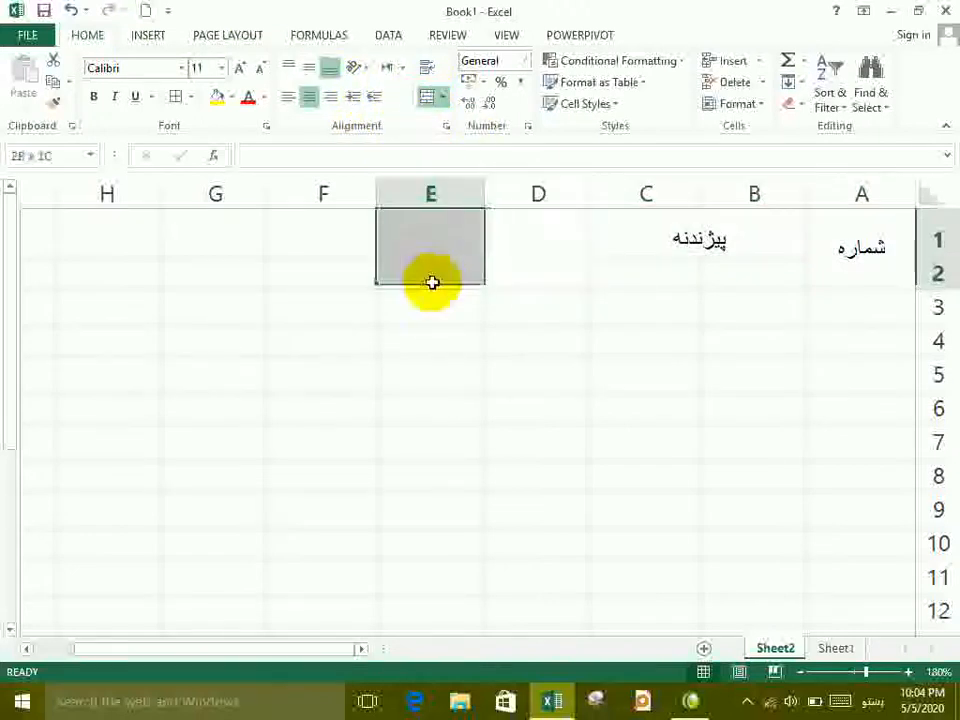
click(427, 100)
drag(336, 241, 336, 289)
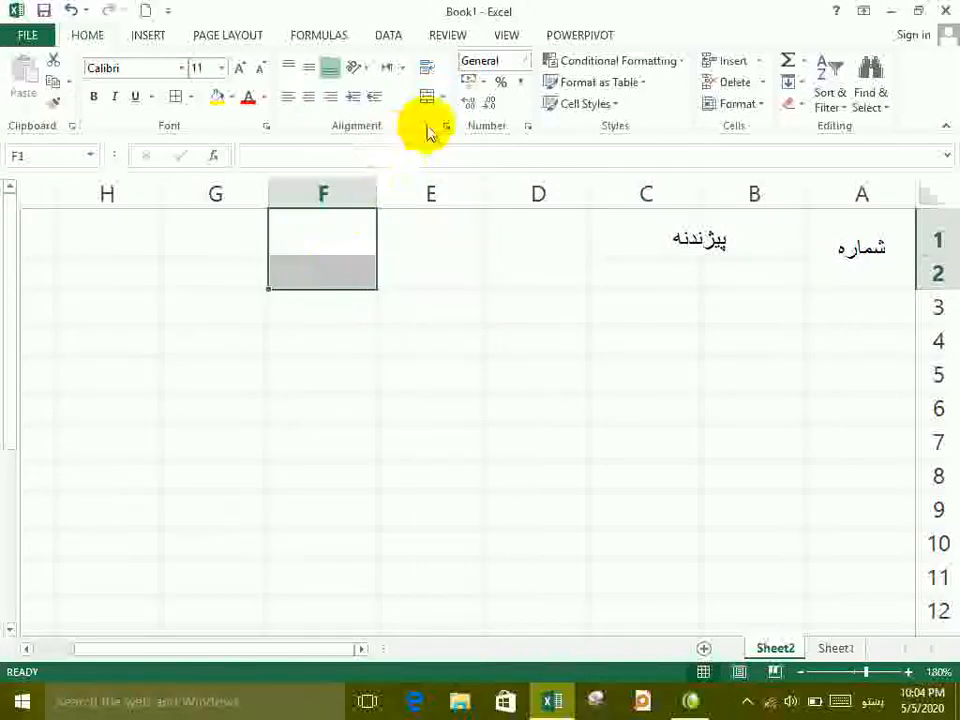
click(429, 100)
- Enter the subject headings کیمیا, فزیک and الجبر in the merged cells of columns D, E and F
click(520, 250)
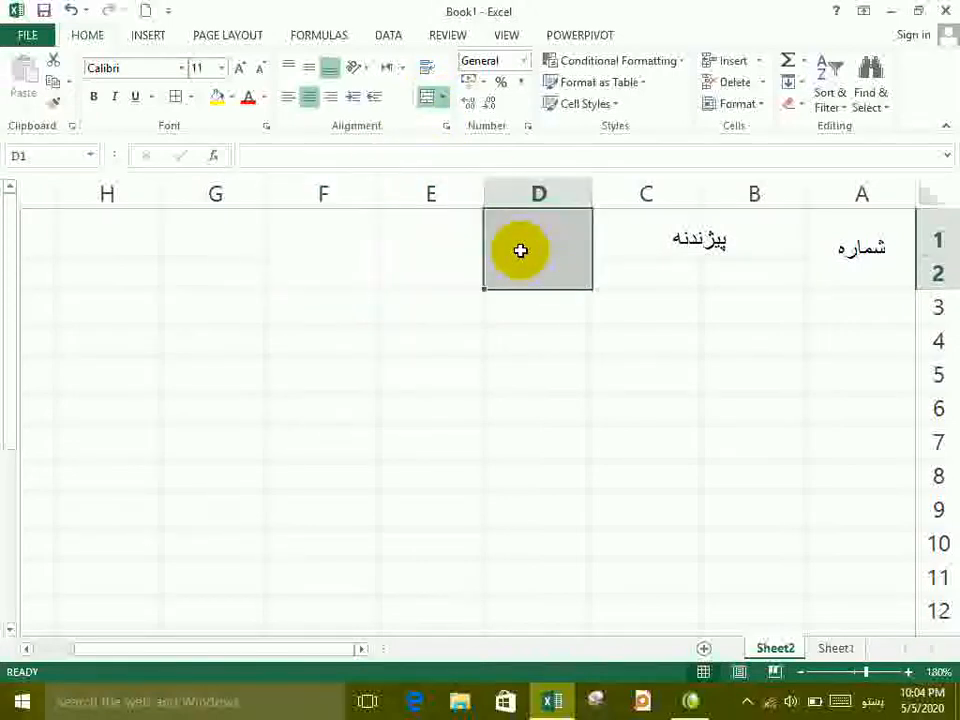
text(کیمیا)
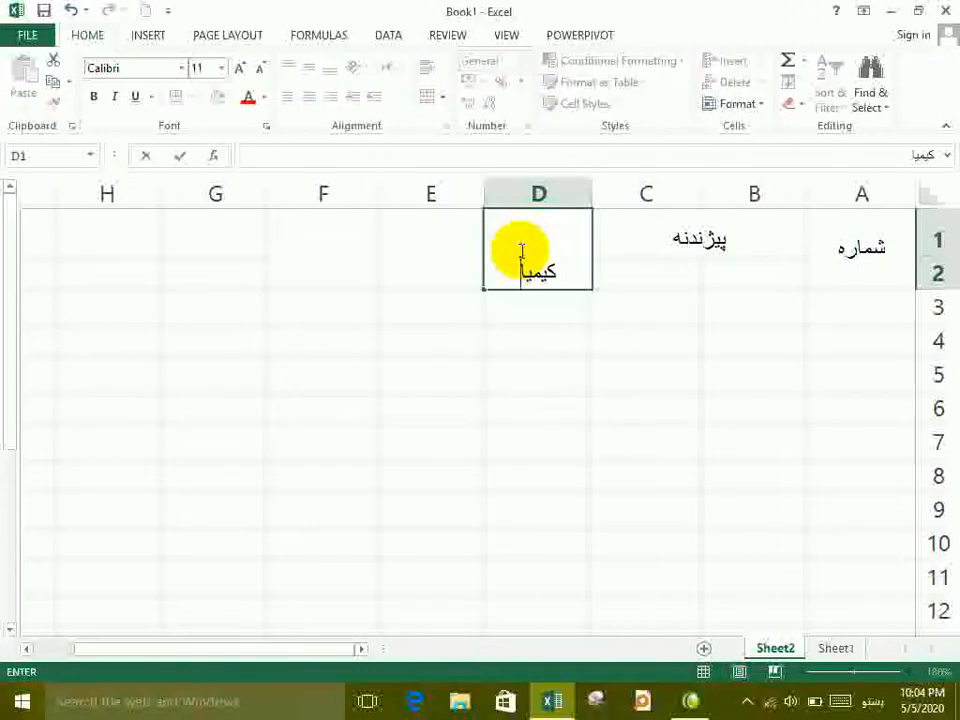
key(Tab)
text(قزیک)
key(BackSpace)
key(BackSpace)
key(Tab)
text(ا)
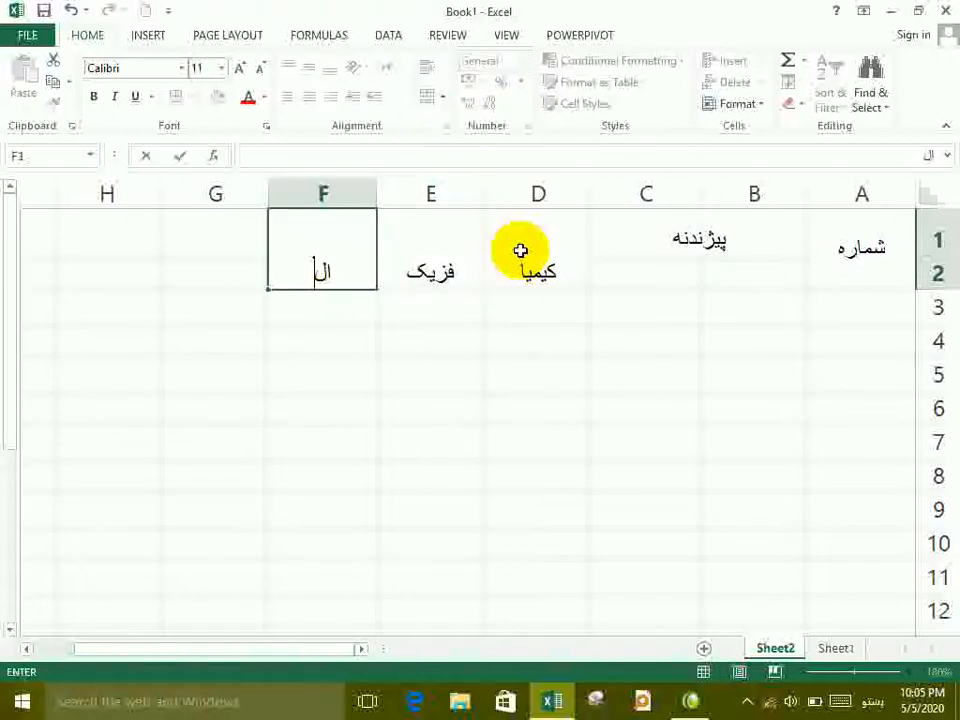
key(Tab)
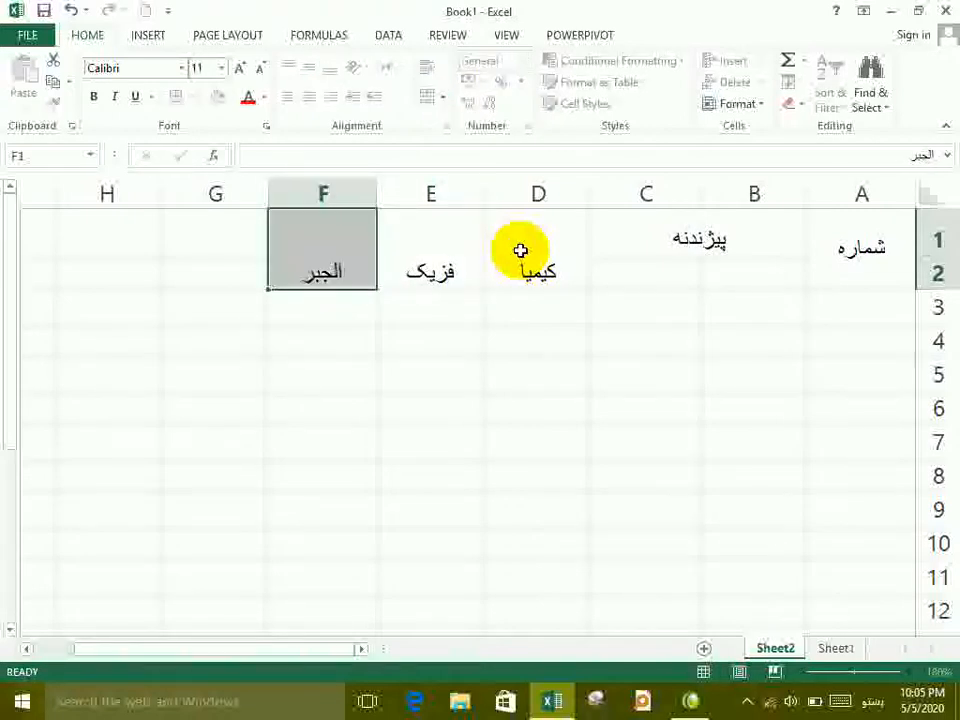
- Merge and center G1:G2 and enter the heading تاریخ in it
drag(252, 245, 246, 277)
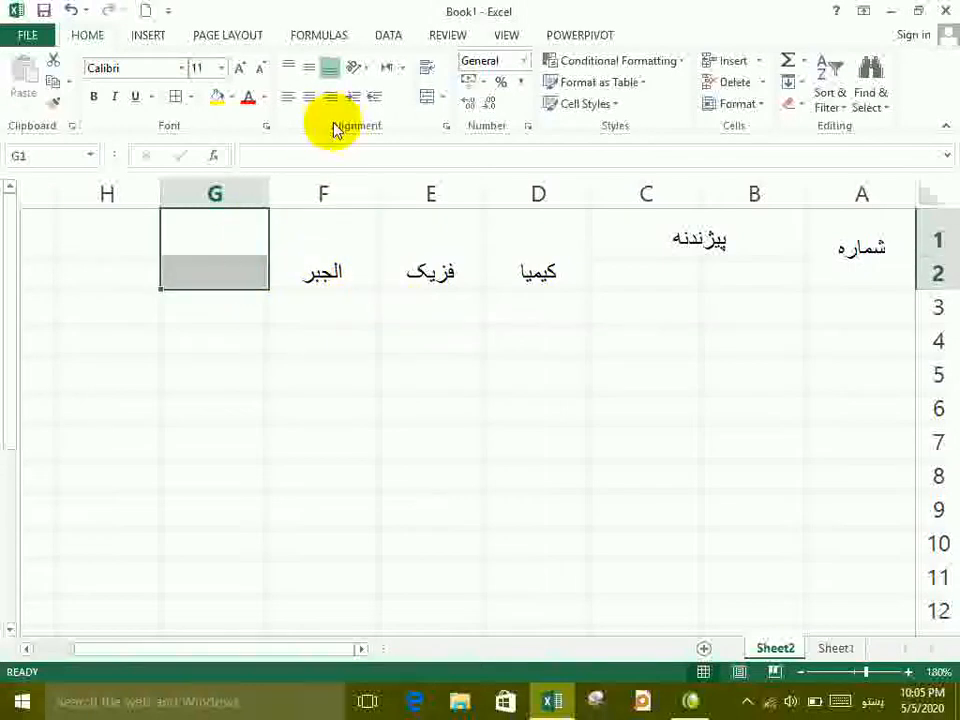
click(425, 98)
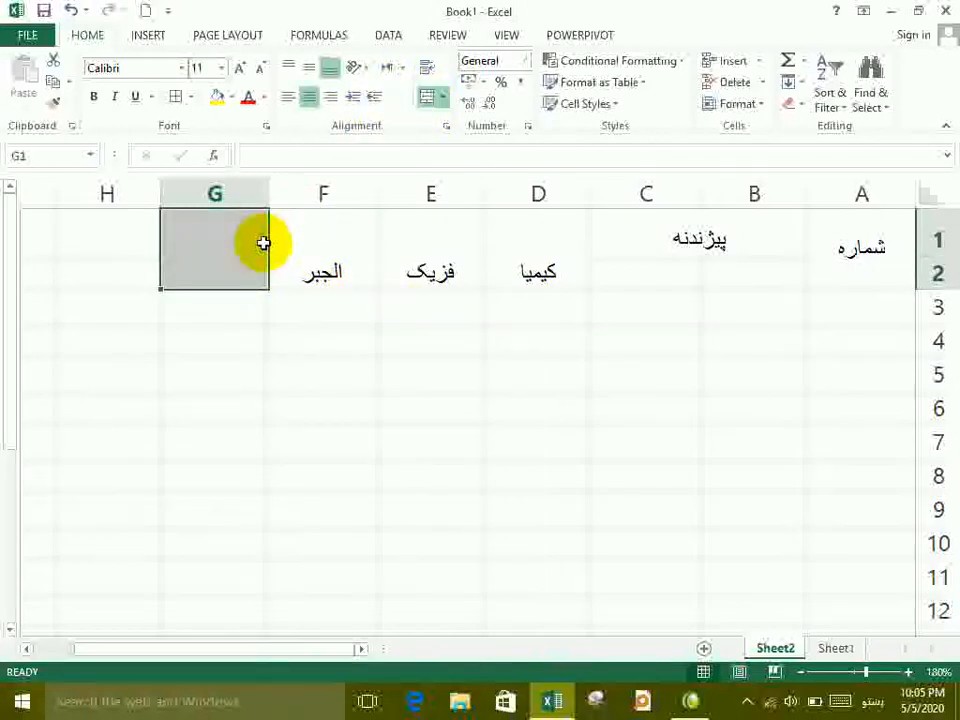
text(تاریخ)
click(510, 381)
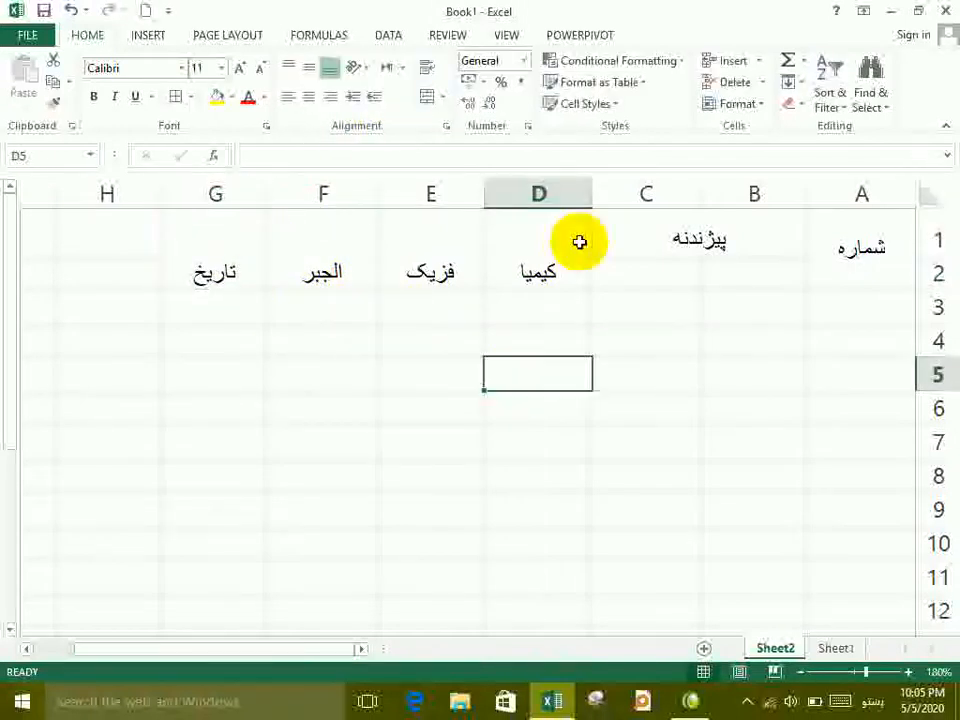
click(537, 256)
drag(541, 256, 246, 259)
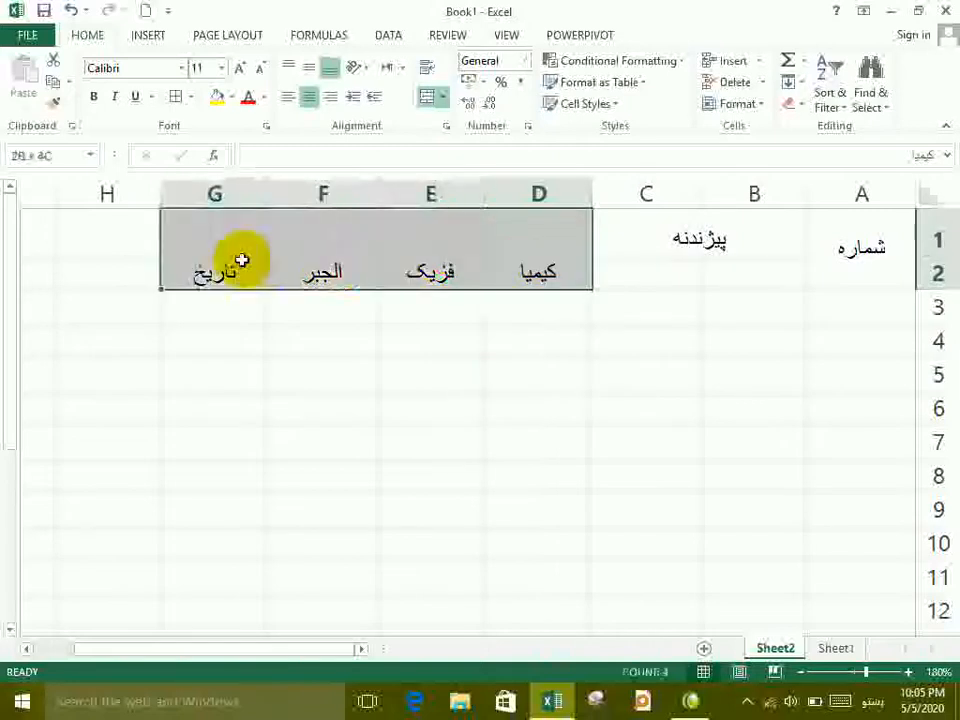
click(242, 259)
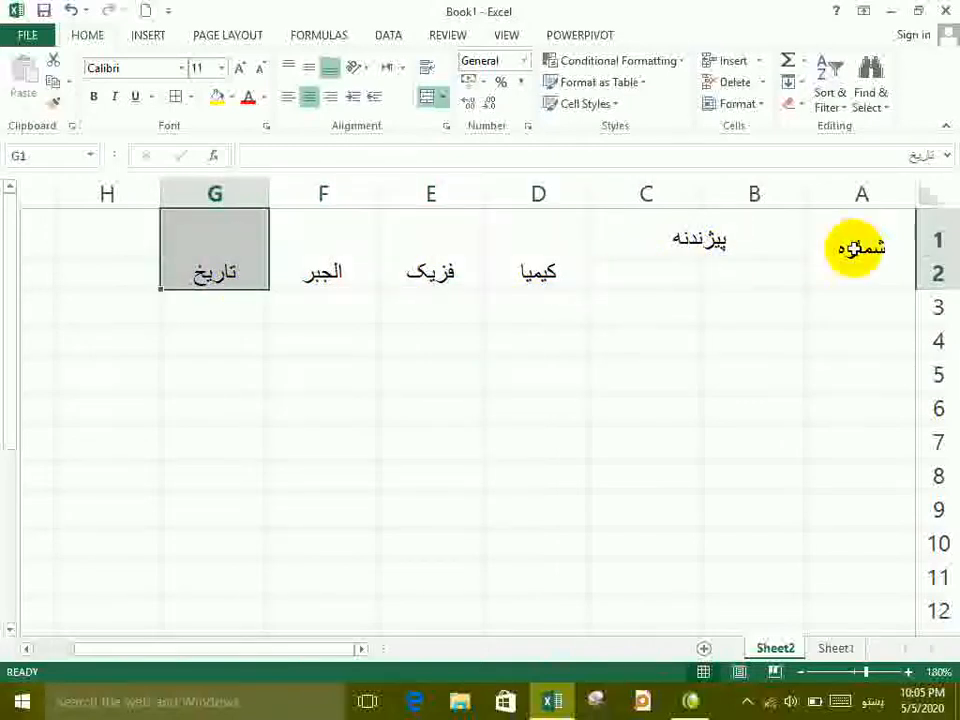
- Angle the شماره heading in A1 counterclockwise and increase its font size to 12
click(812, 250)
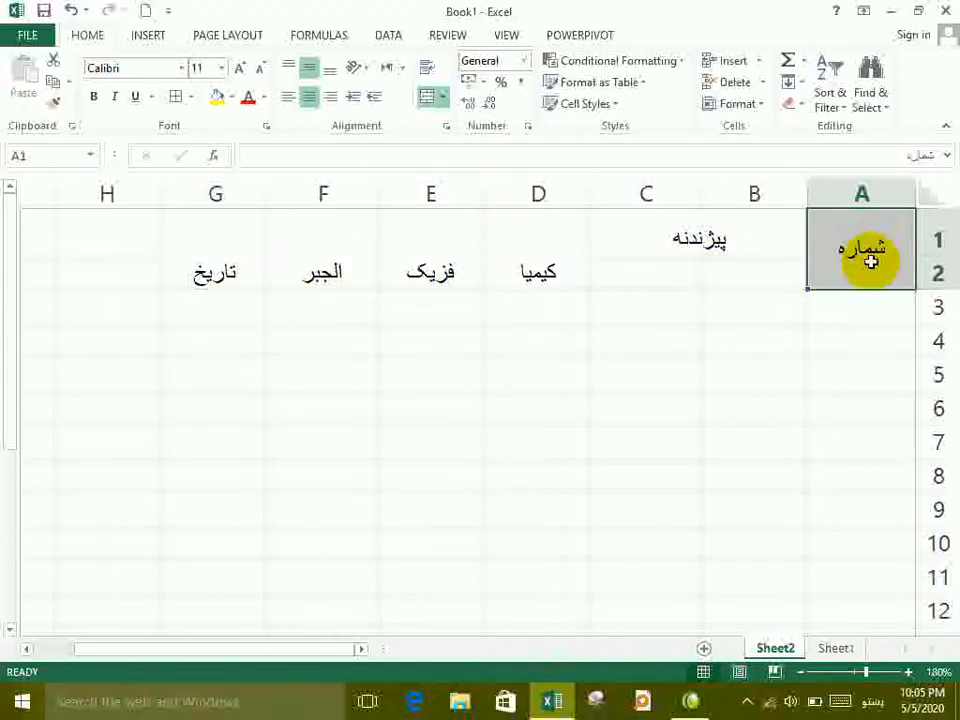
click(359, 71)
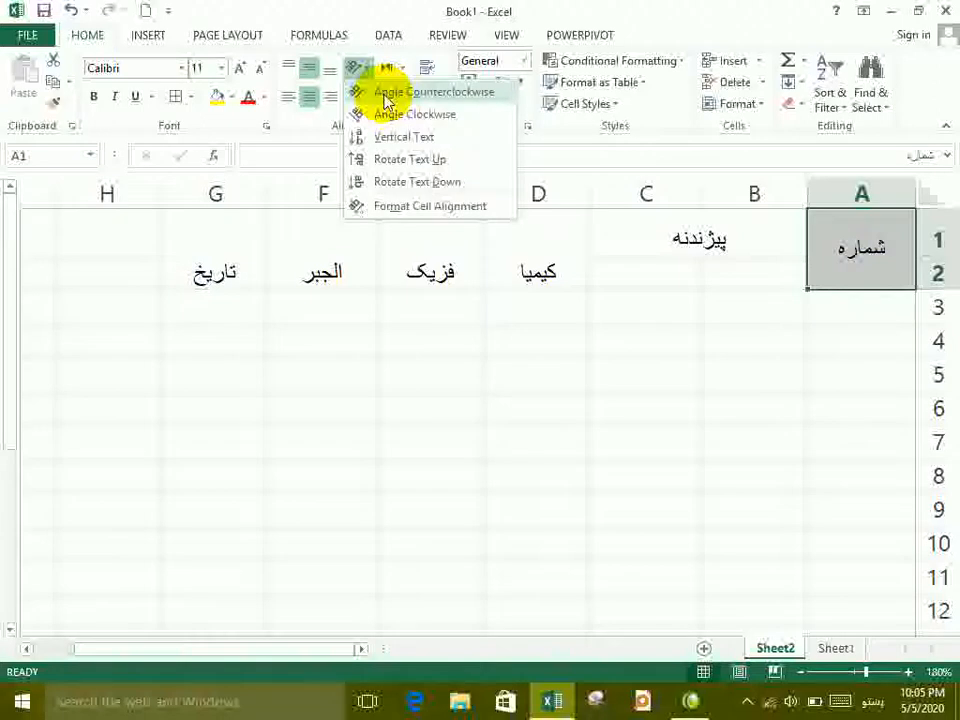
click(383, 92)
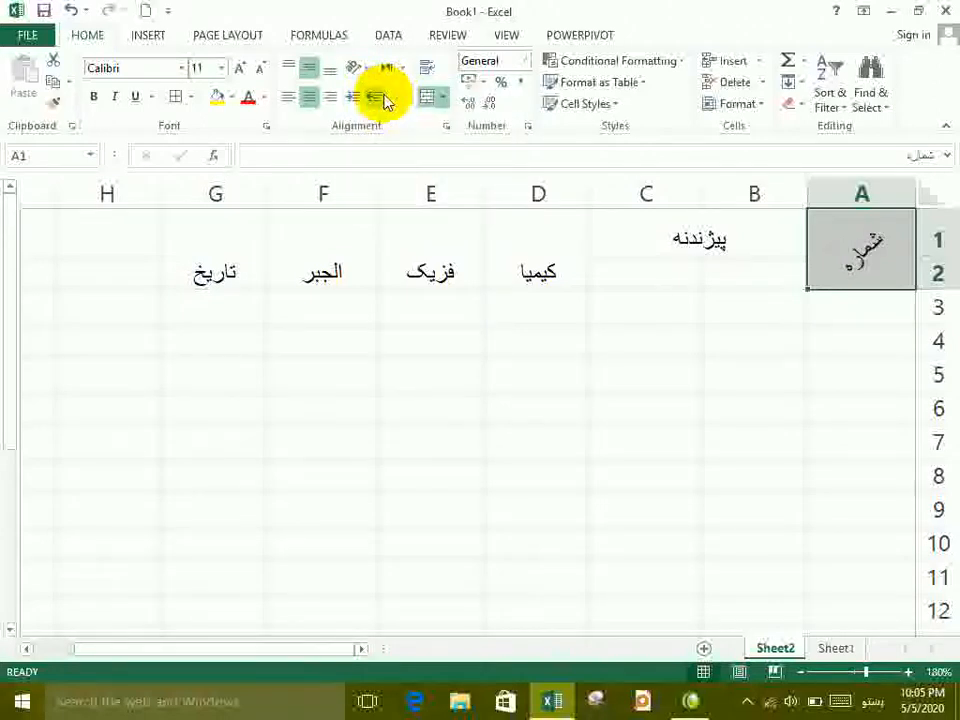
click(846, 295)
click(849, 249)
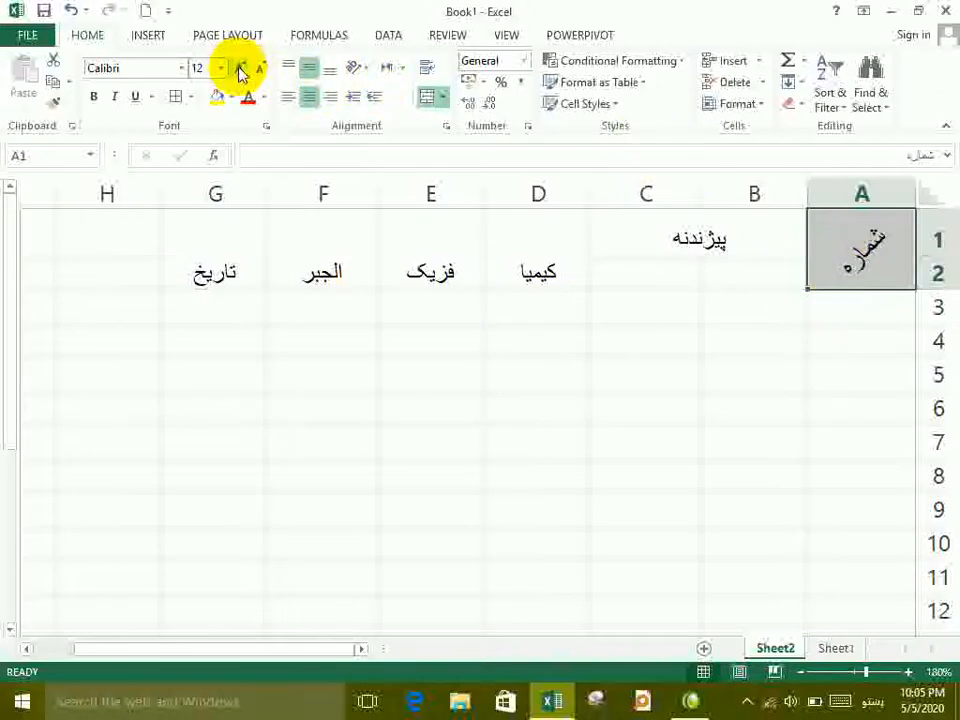
click(467, 240)
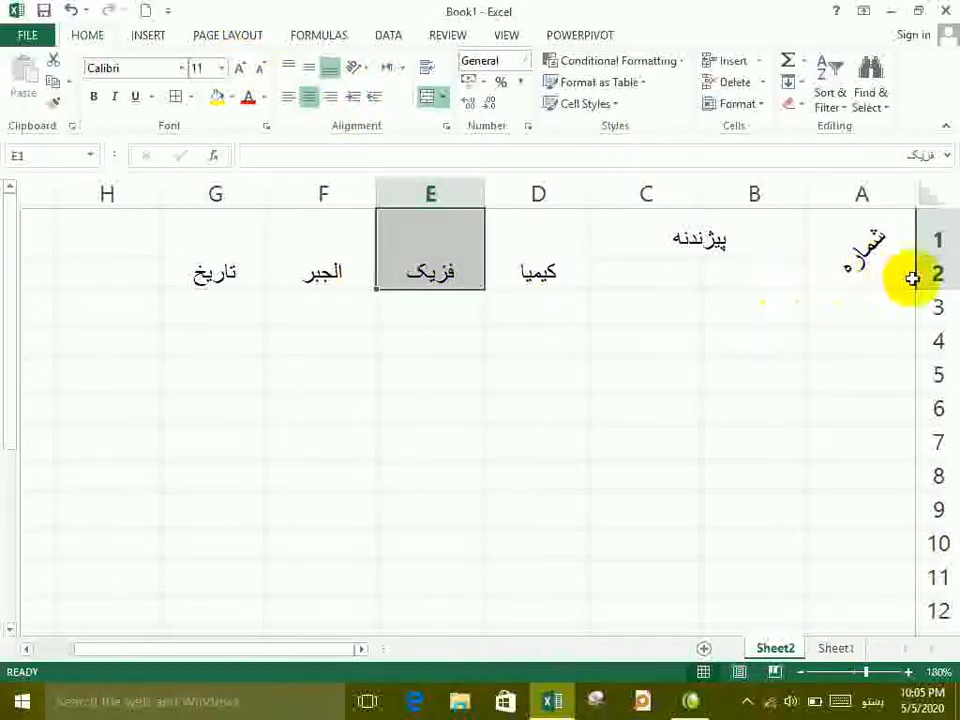
mouse_move(926, 281)
mouse_down()
mouse_move(932, 259)
mouse_move(934, 281)
mouse_move(921, 274)
mouse_up()
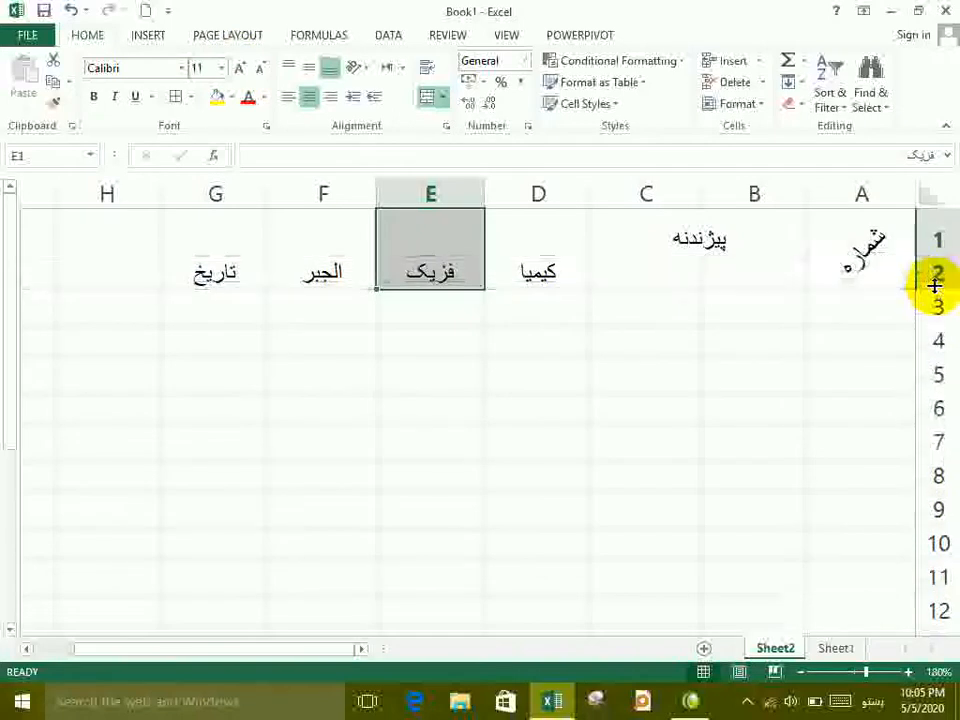
click(865, 268)
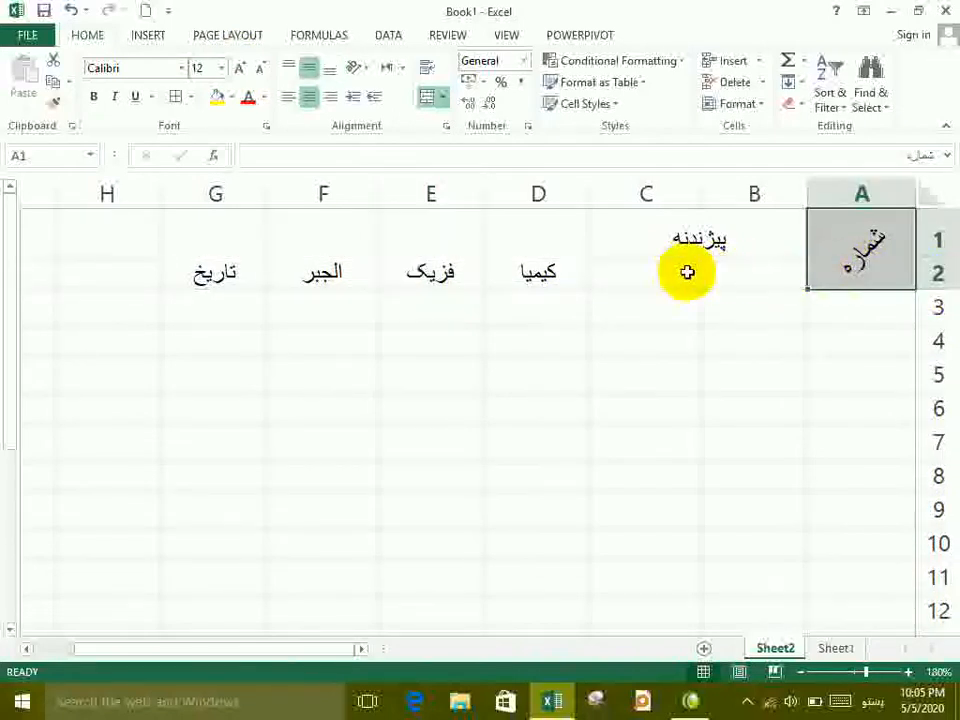
click(194, 258)
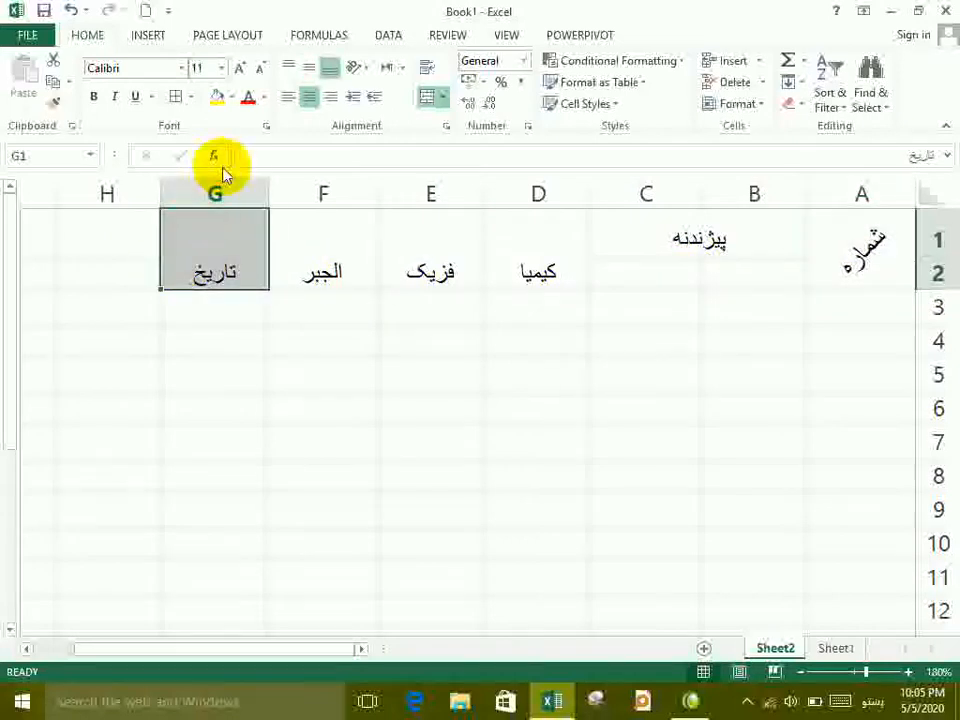
click(355, 67)
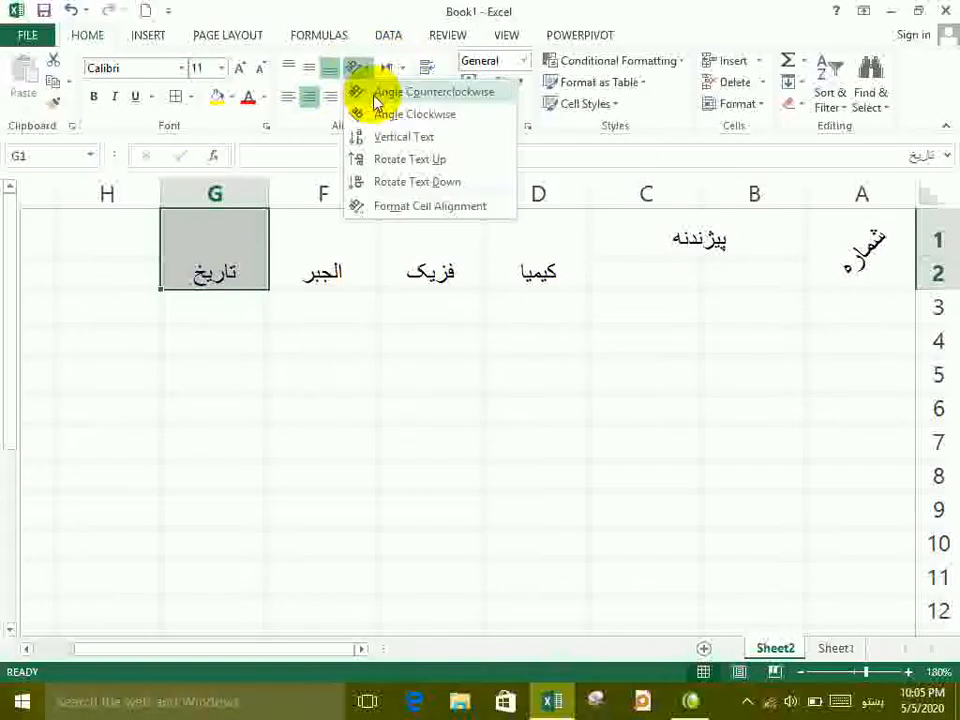
click(522, 240)
click(523, 253)
- Apply middle vertical alignment to the subject headings in the merged cells of columns D through G
click(441, 256)
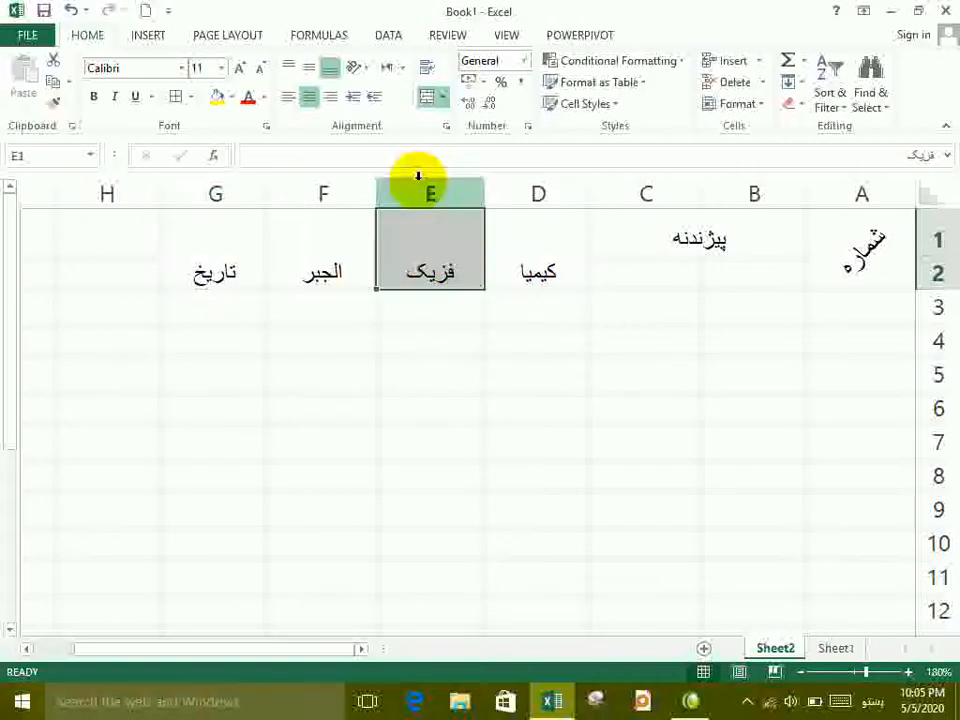
drag(215, 261, 349, 248)
click(309, 68)
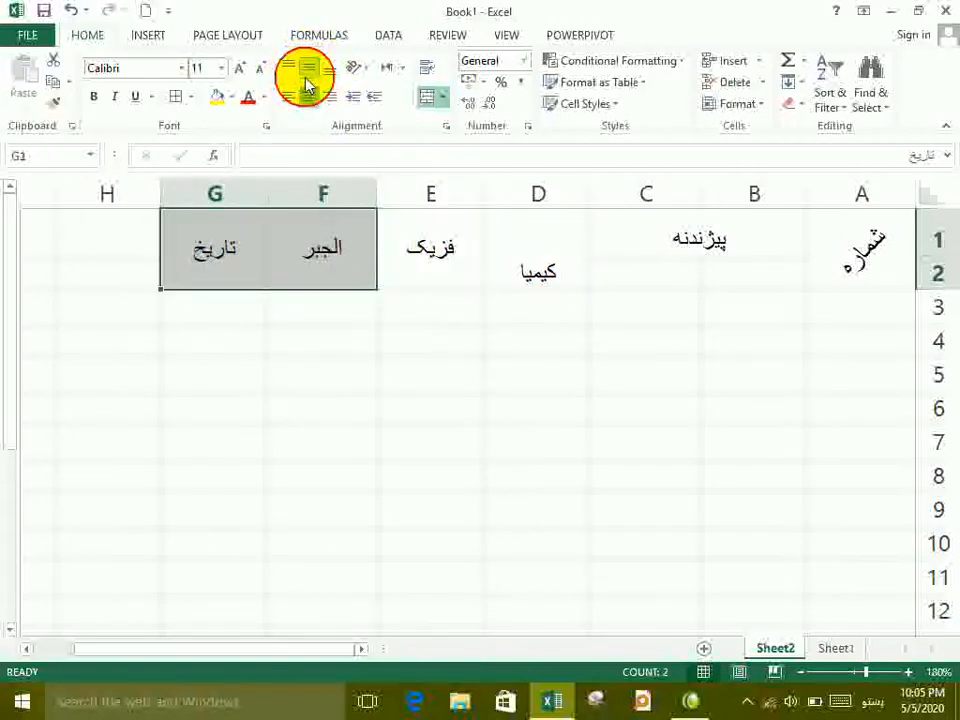
click(530, 268)
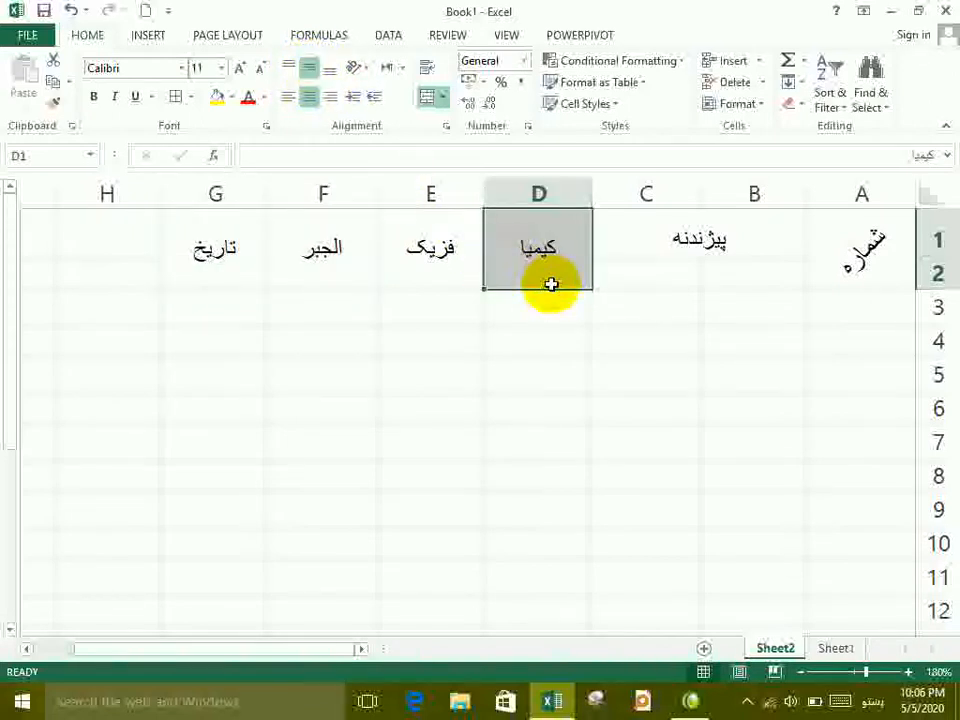
click(420, 335)
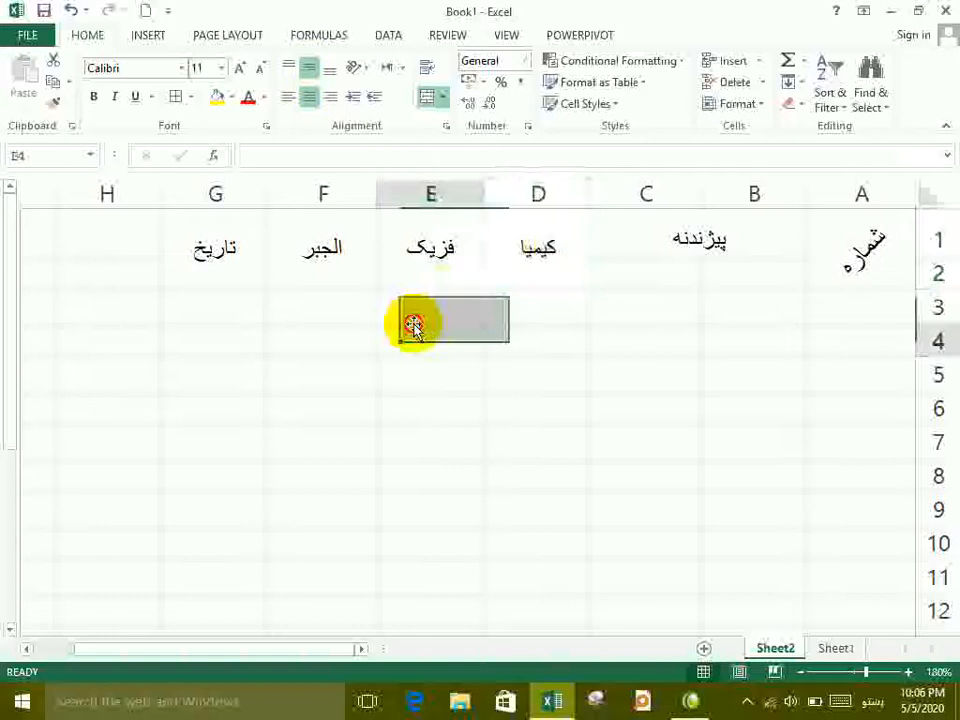
- Apply all borders to the range A1:G8
click(414, 266)
click(504, 266)
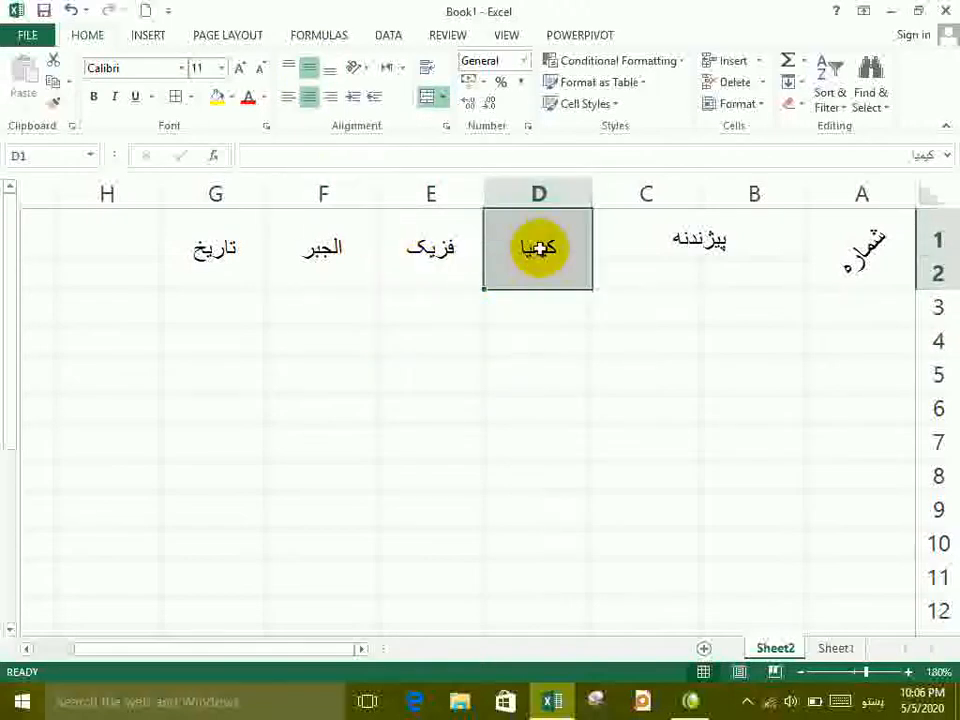
drag(253, 253, 832, 492)
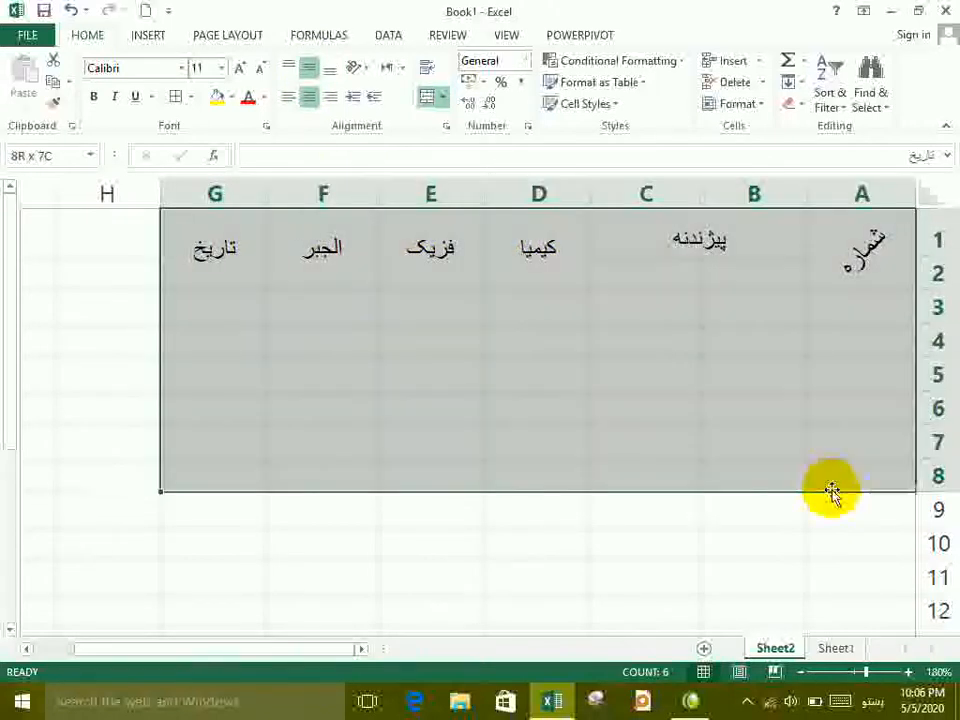
click(177, 97)
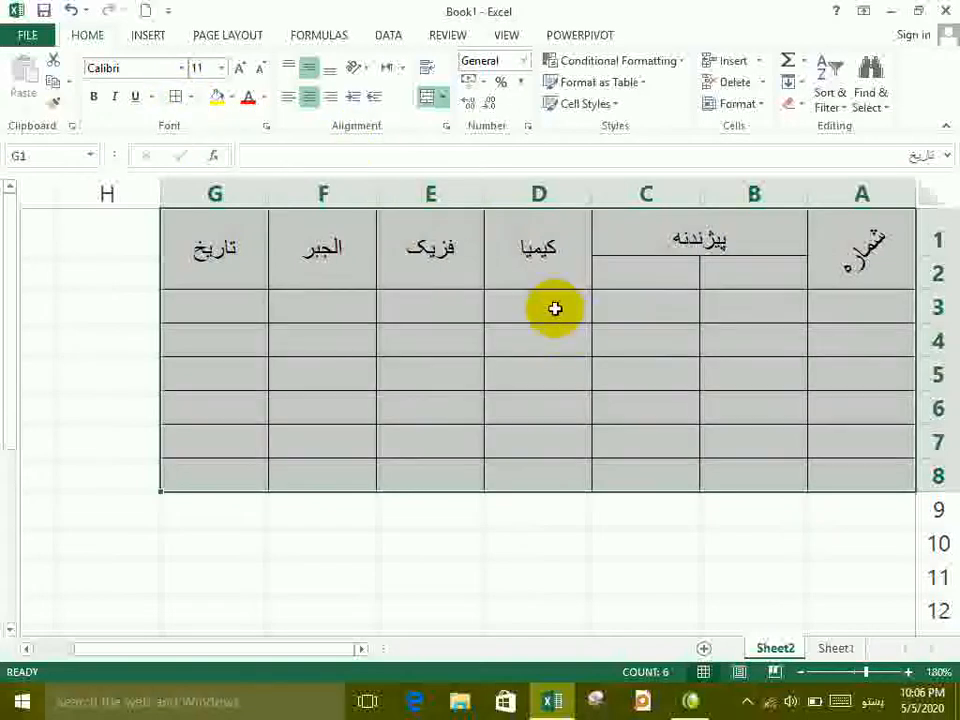
click(573, 324)
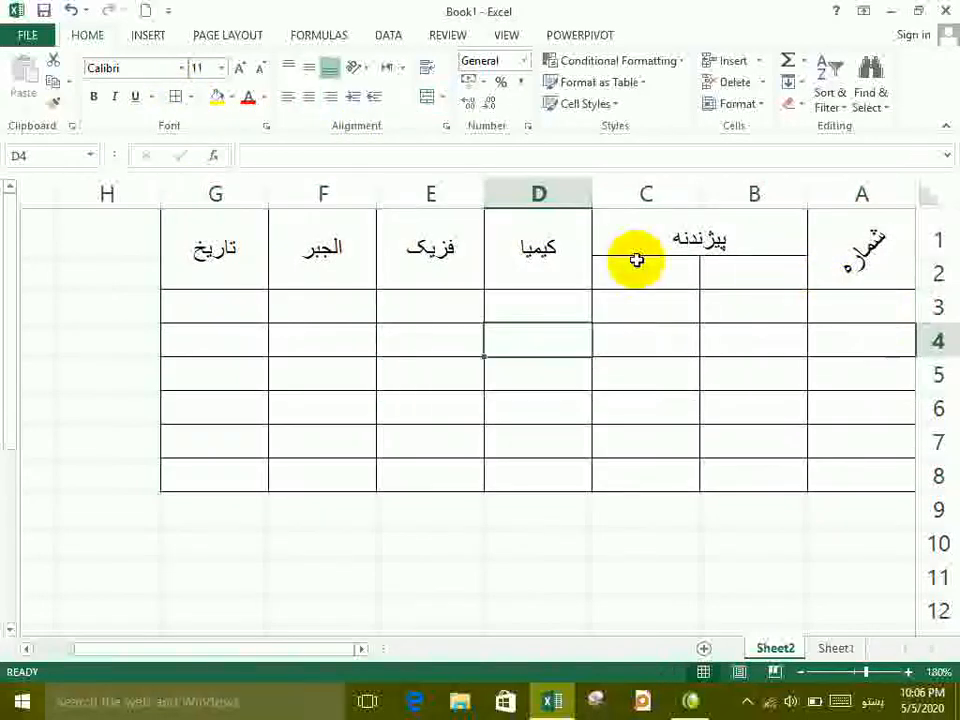
- Narrow columns D through G so they fit closely around their subject headings
click(530, 262)
drag(163, 194, 422, 191)
click(451, 266)
click(492, 333)
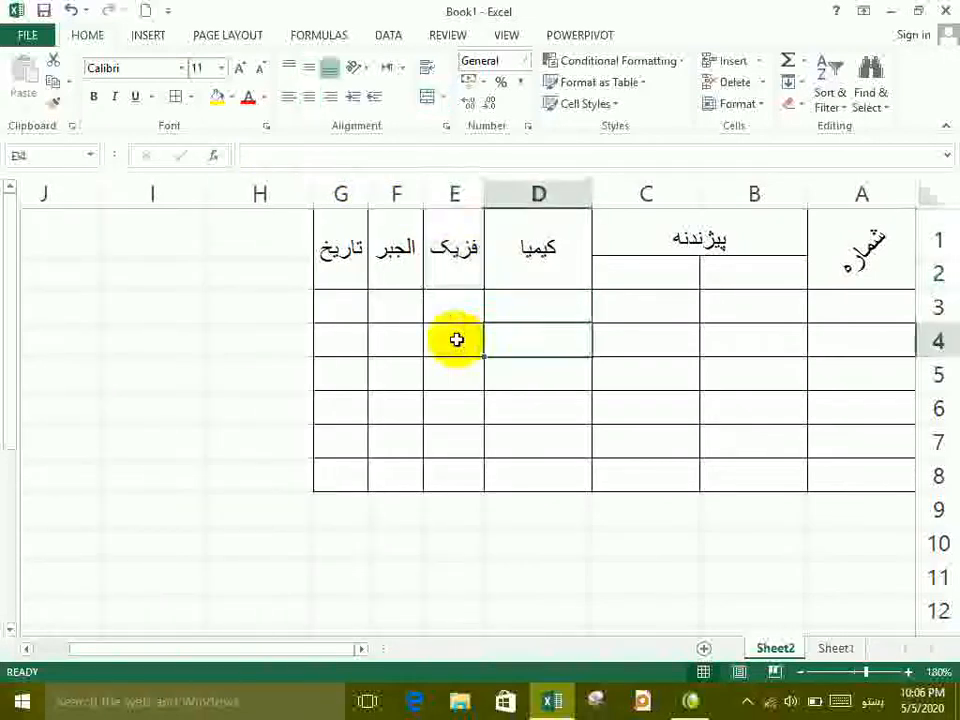
click(435, 330)
drag(484, 189, 541, 193)
click(572, 263)
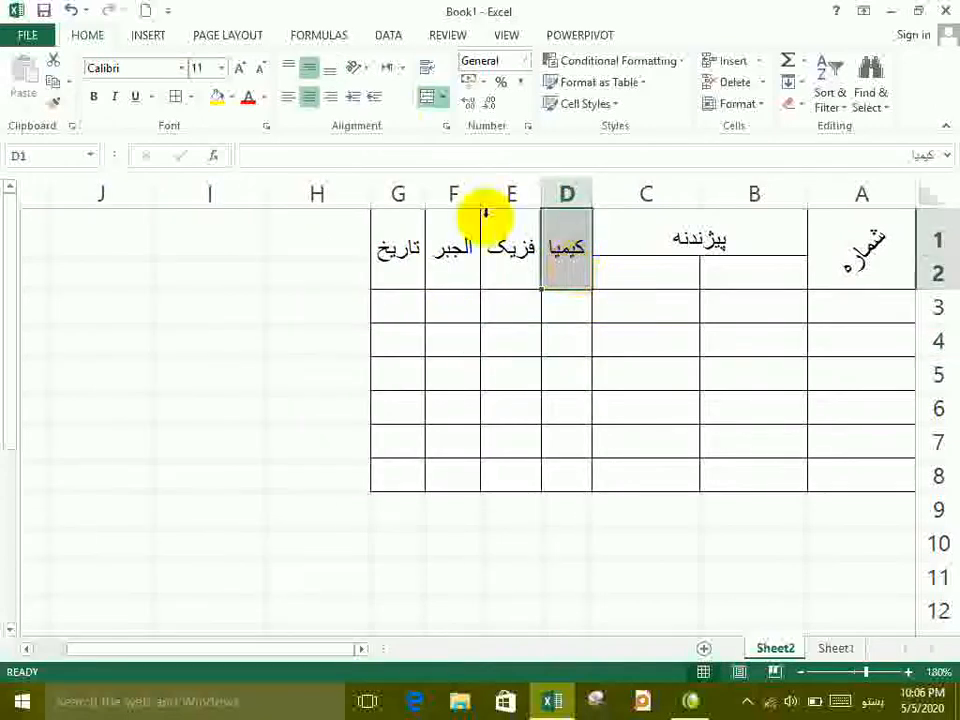
- Try angling the شماره heading in A1 clockwise, and return it to the counterclockwise angle
click(358, 68)
click(359, 69)
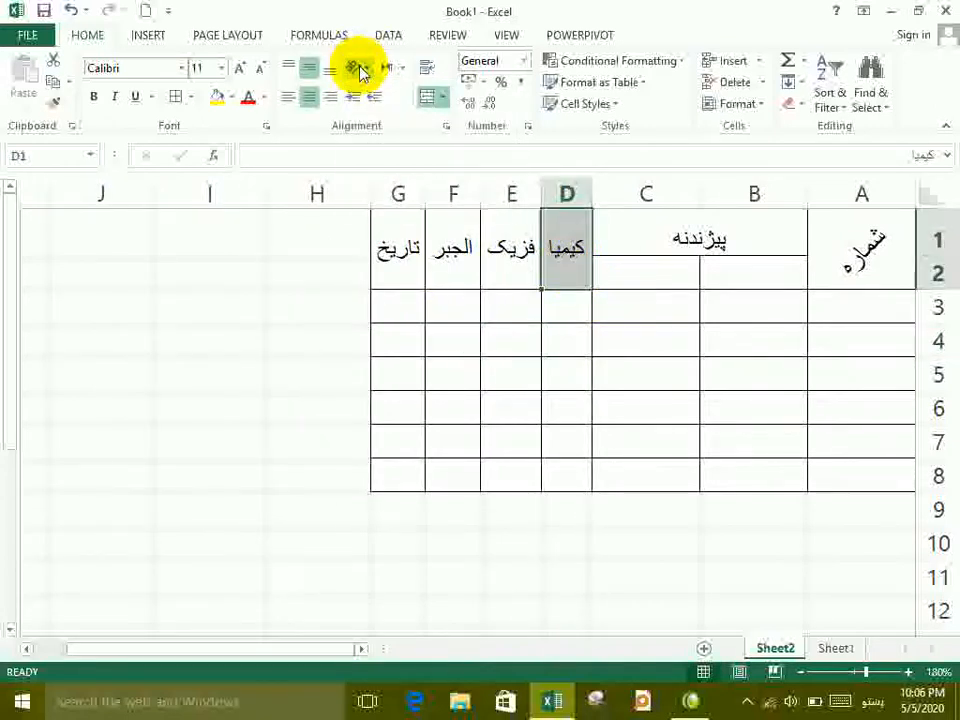
click(861, 250)
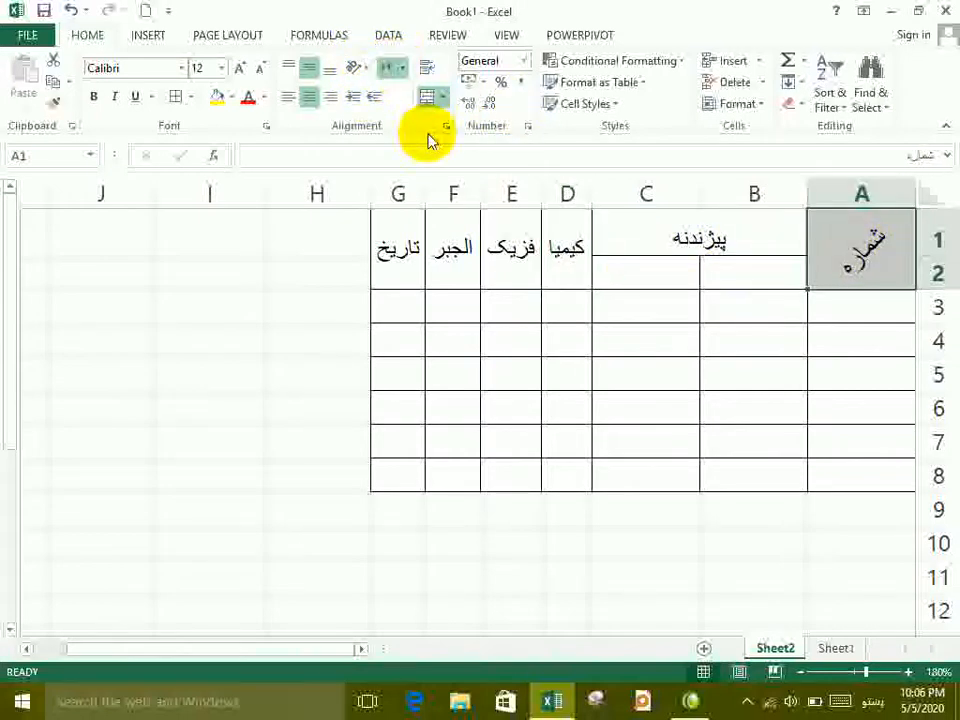
click(356, 68)
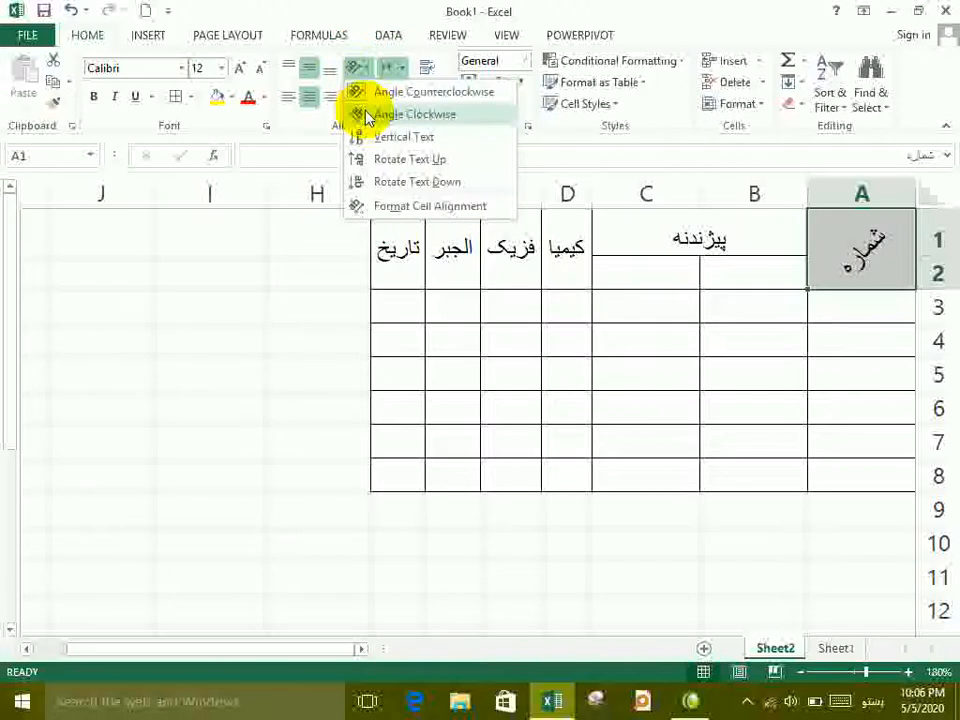
click(367, 115)
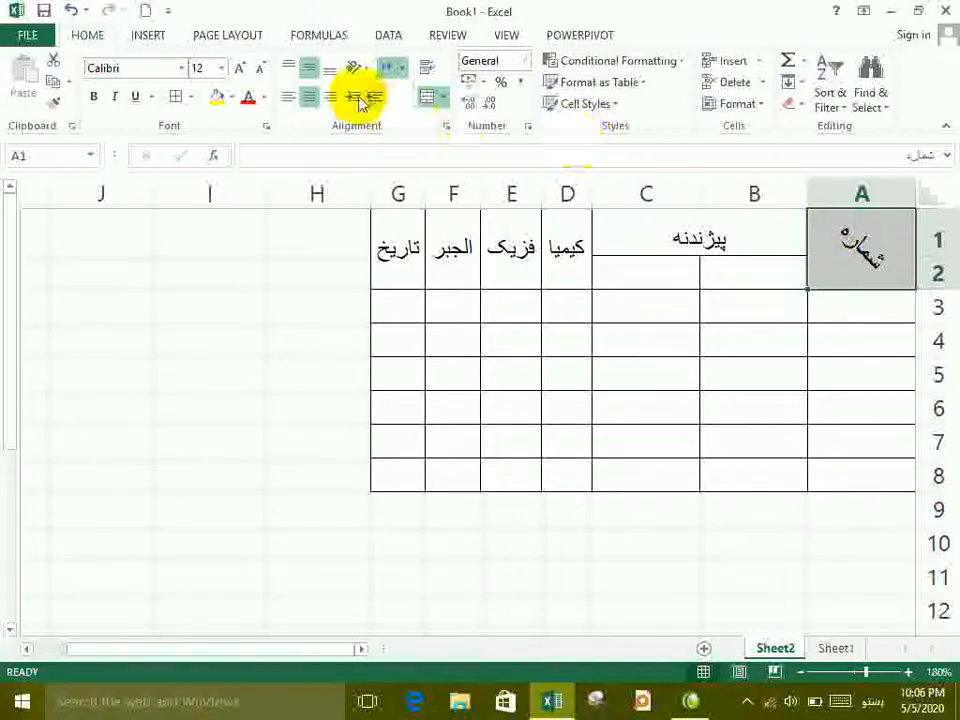
click(352, 67)
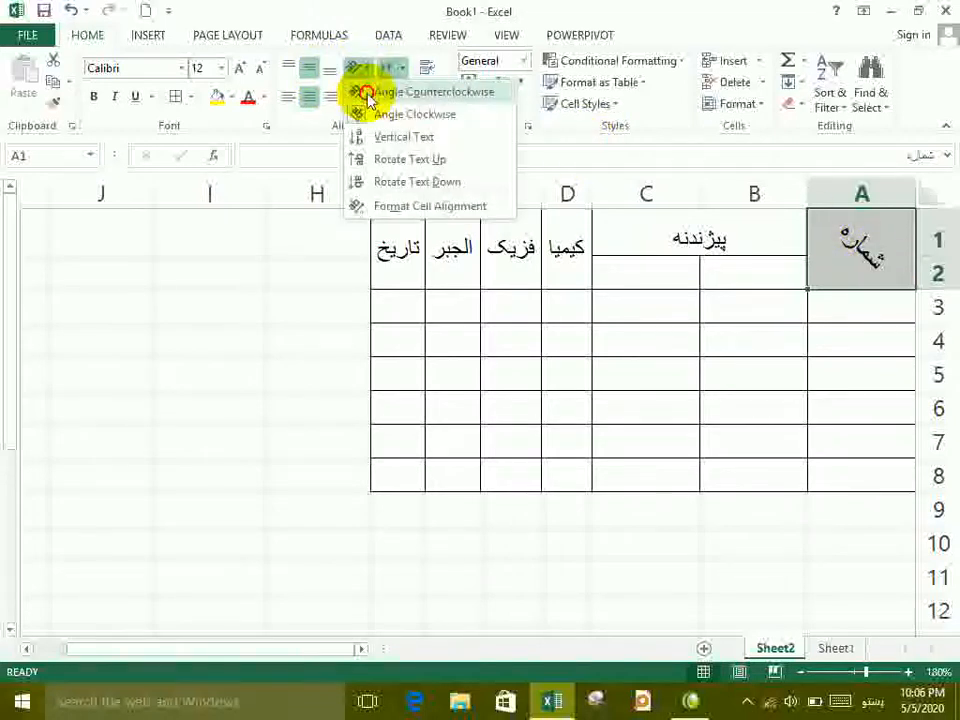
click(366, 94)
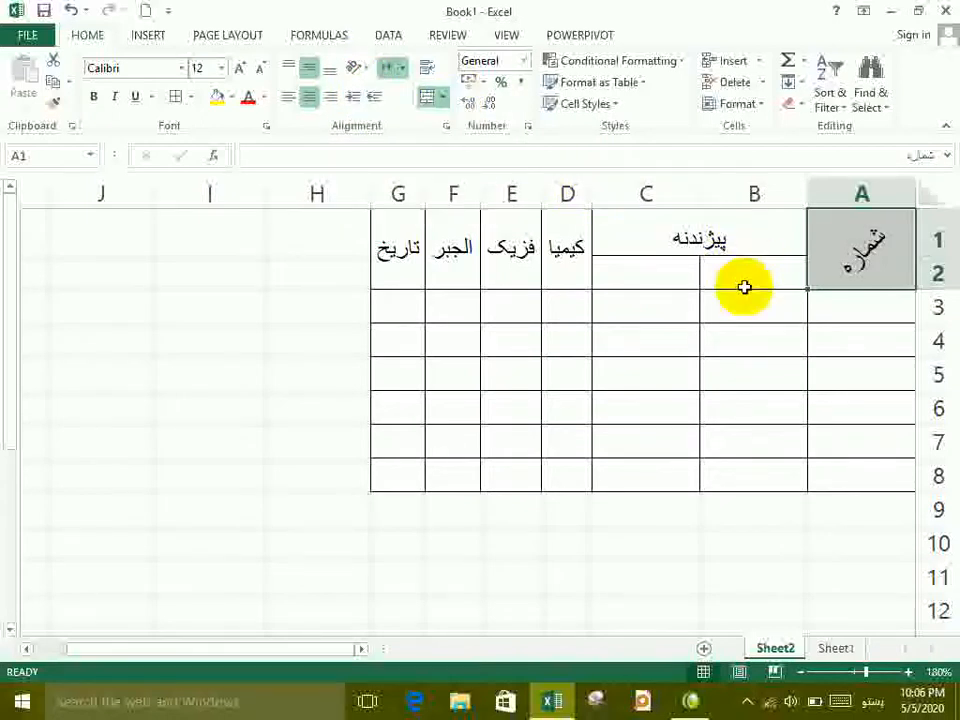
click(705, 308)
click(360, 70)
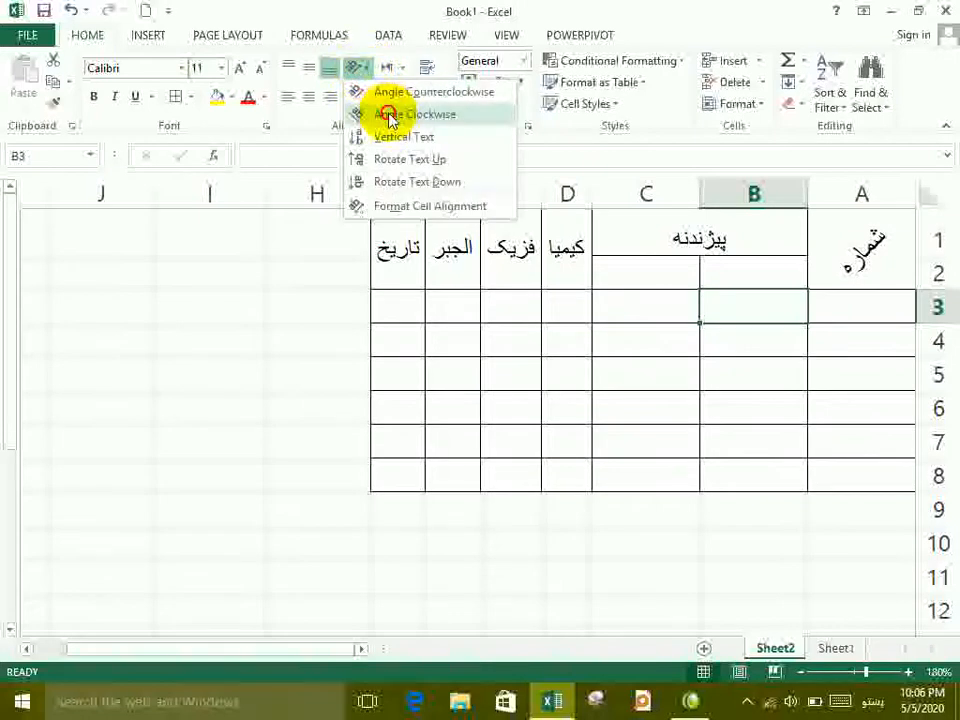
click(390, 115)
- Remove the angle from the شماره heading, try it clockwise, and set it back to counterclockwise
click(872, 232)
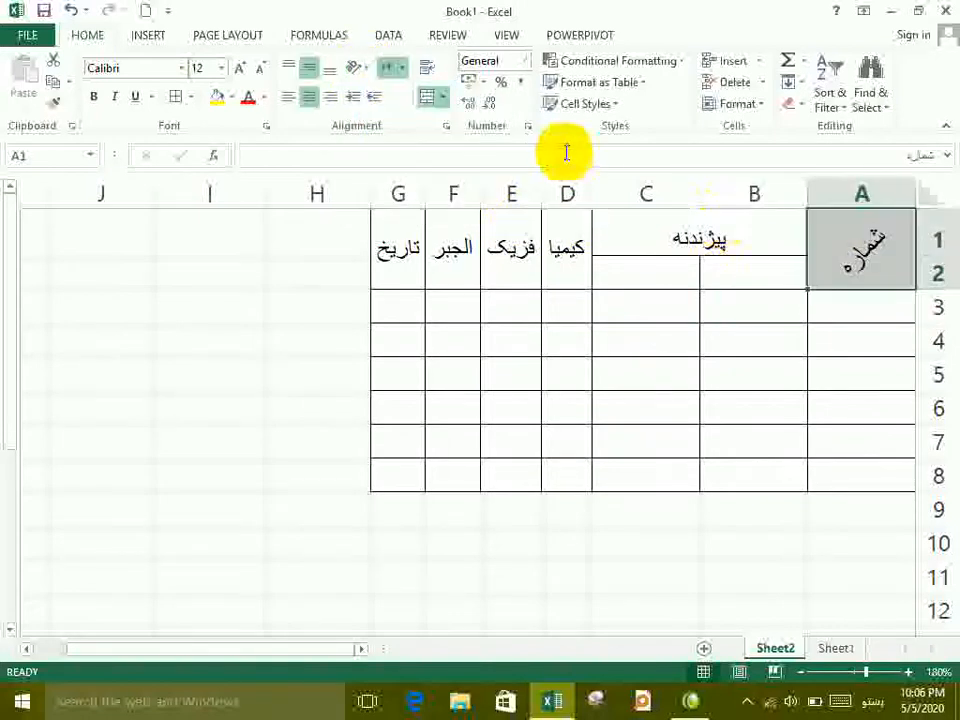
click(358, 68)
click(378, 96)
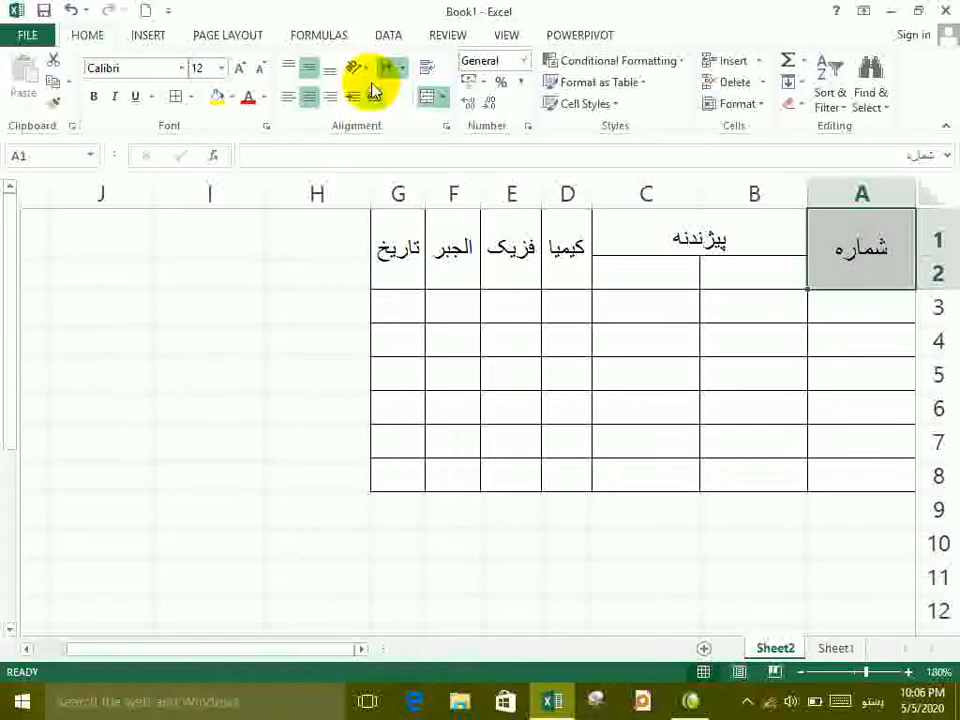
click(358, 66)
click(370, 114)
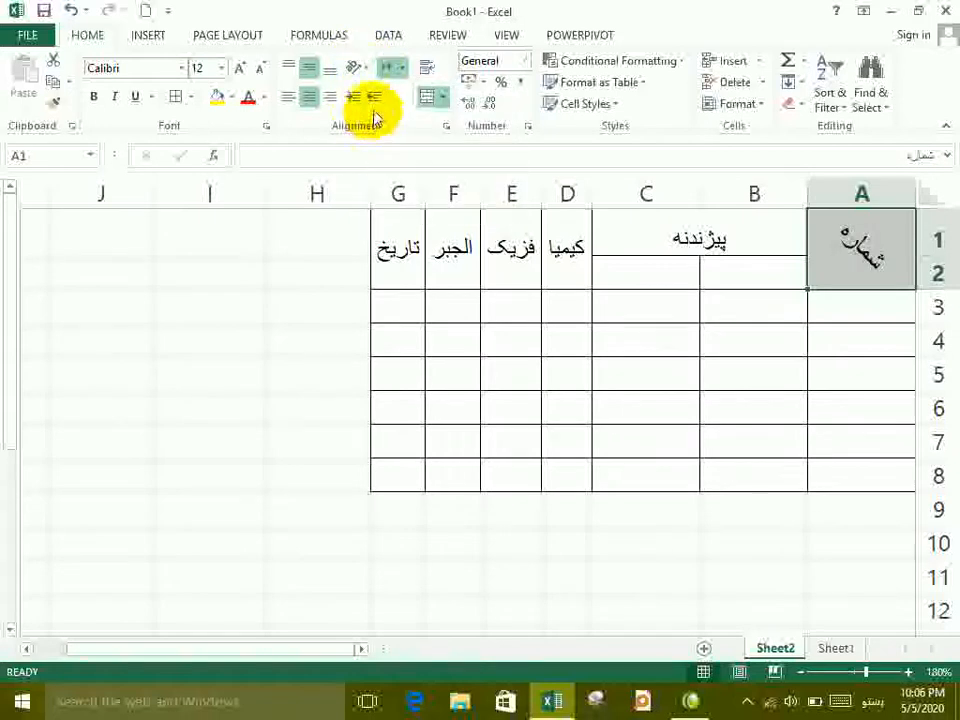
click(356, 66)
click(365, 92)
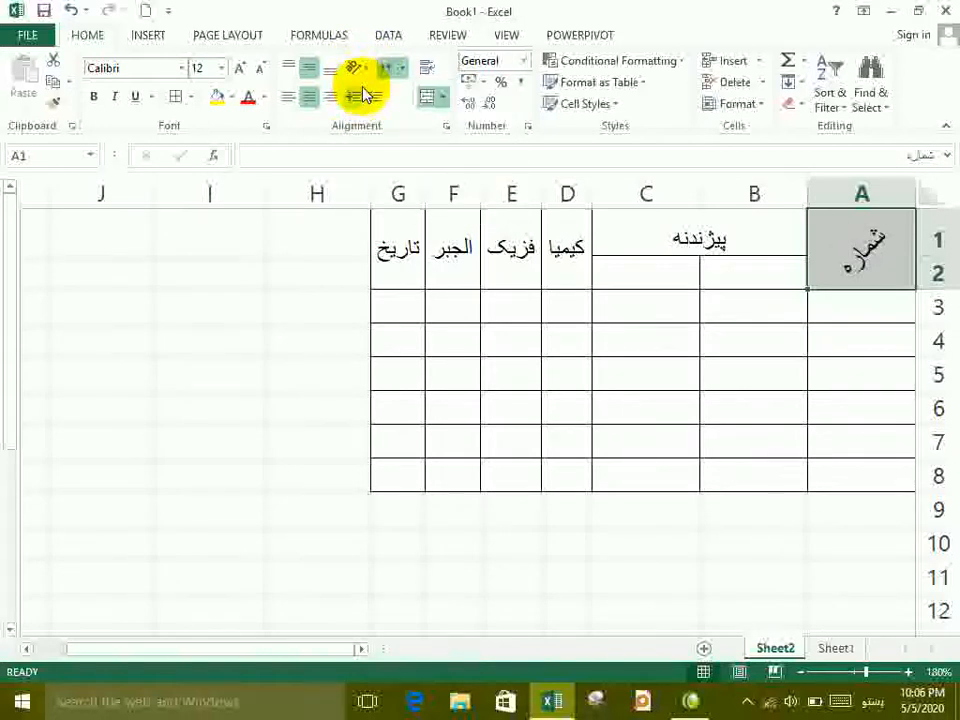
- Try the Vertical Text orientation on the تاریخ heading in G1
click(356, 66)
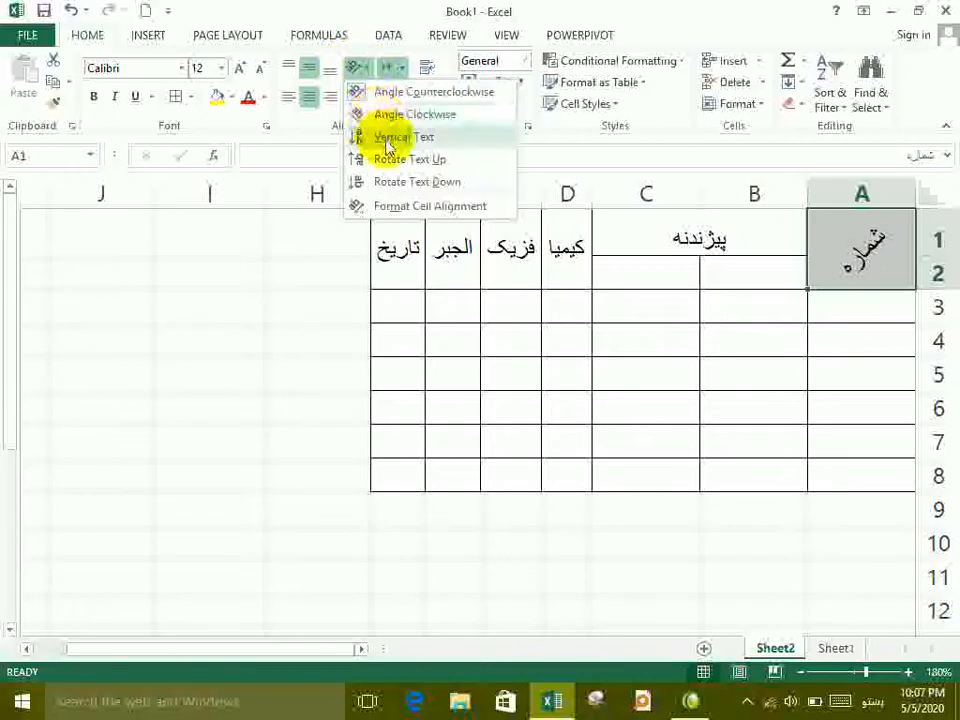
click(420, 240)
click(386, 253)
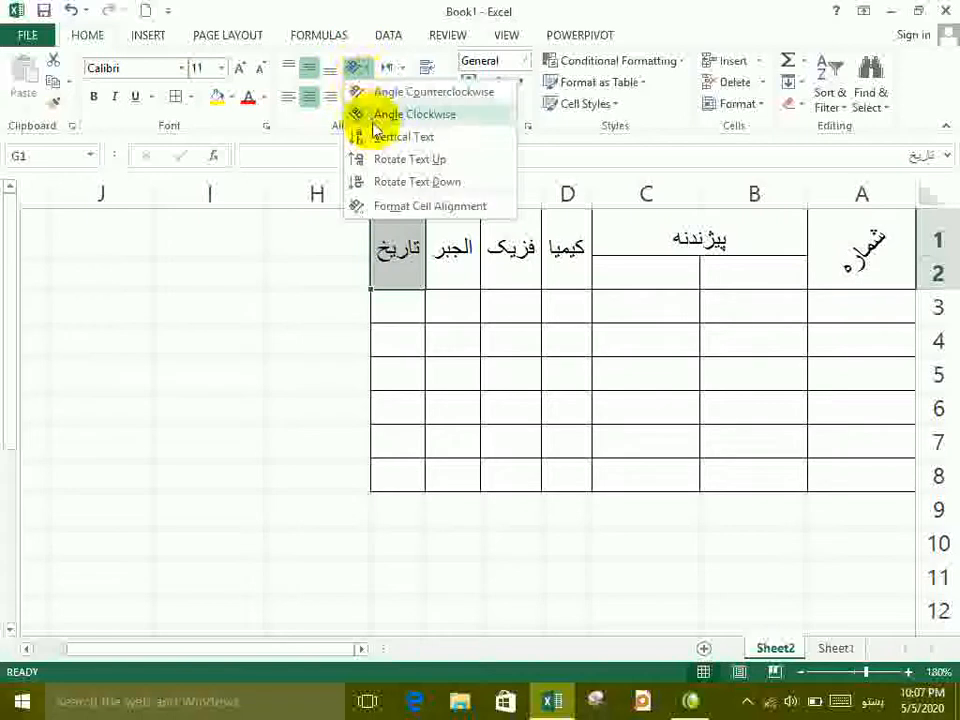
click(372, 137)
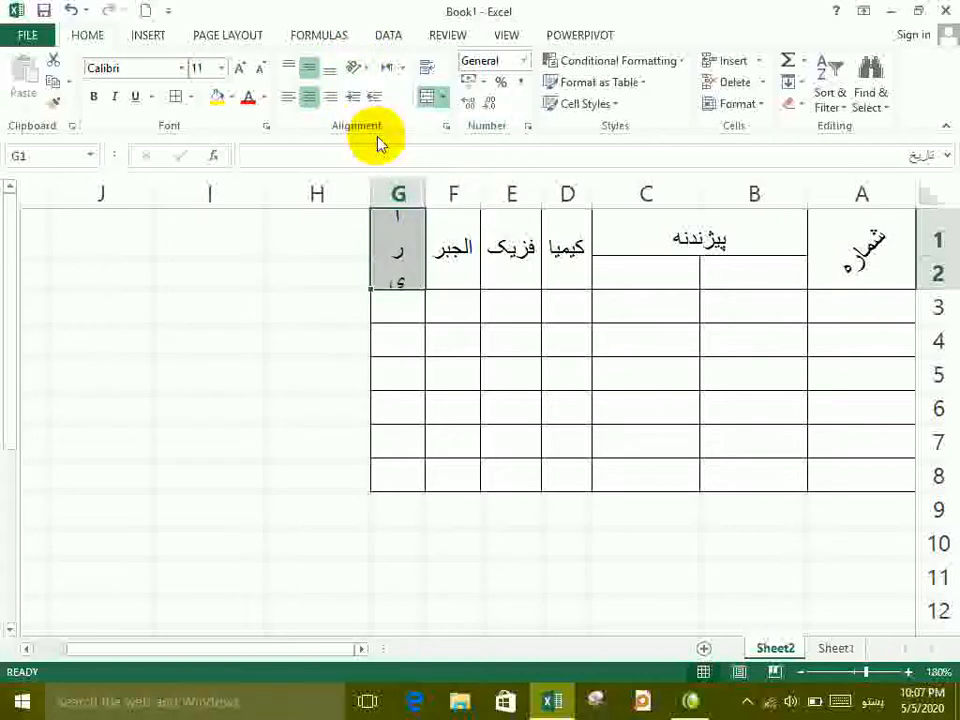
- Apply Rotate Text Up to the تاریخ, الجبر, فزیک and کیمیا headings in columns G, F, E and D
click(356, 70)
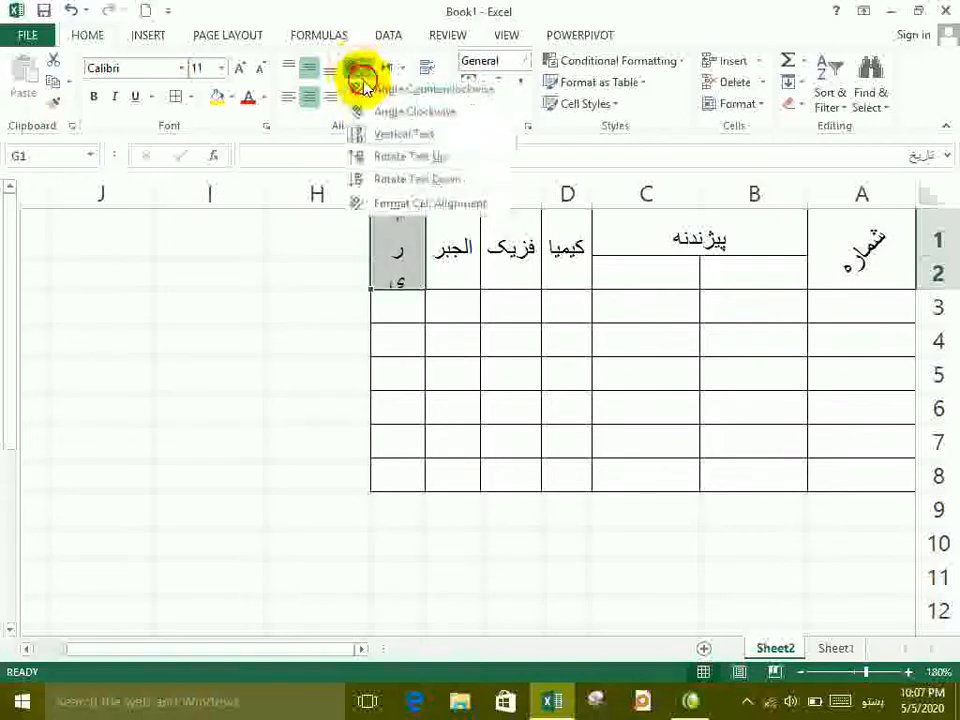
click(388, 157)
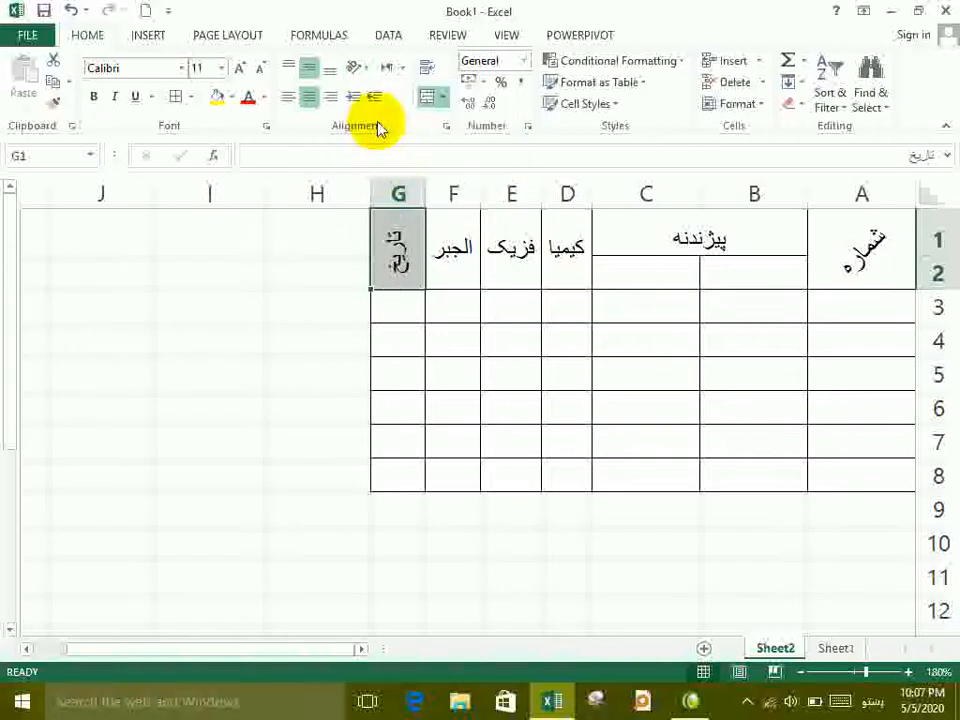
click(445, 228)
click(354, 72)
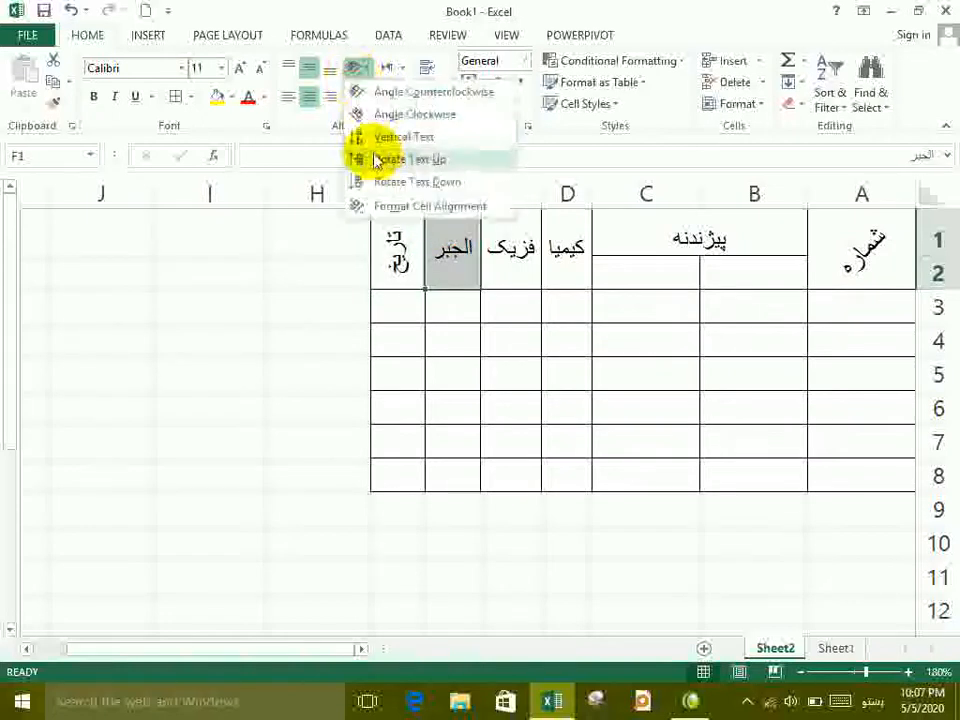
click(380, 157)
key(Right)
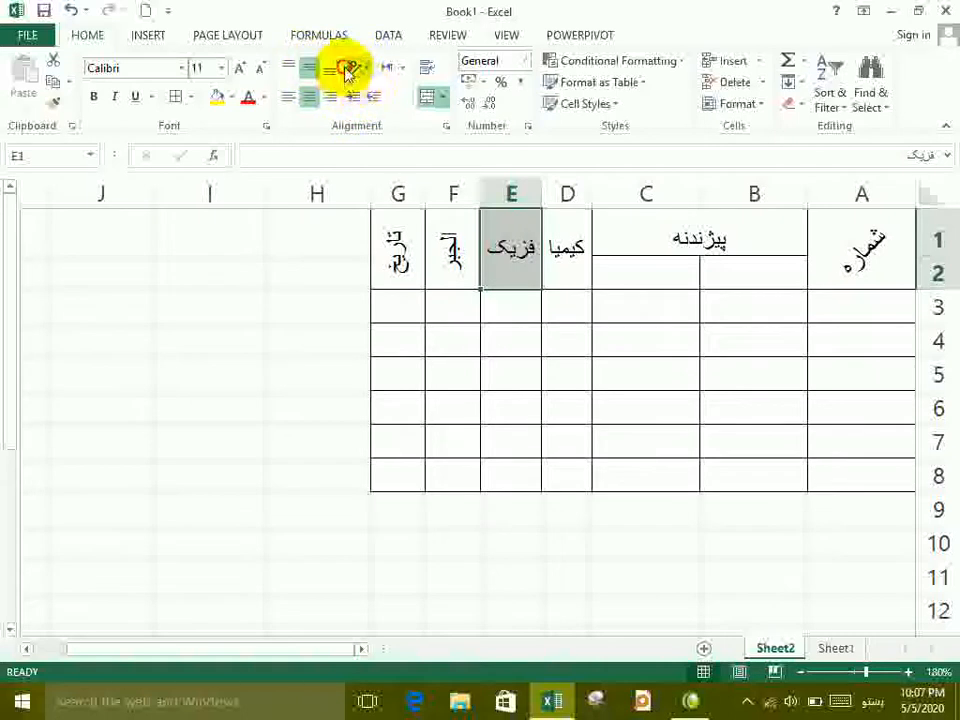
click(352, 70)
click(380, 138)
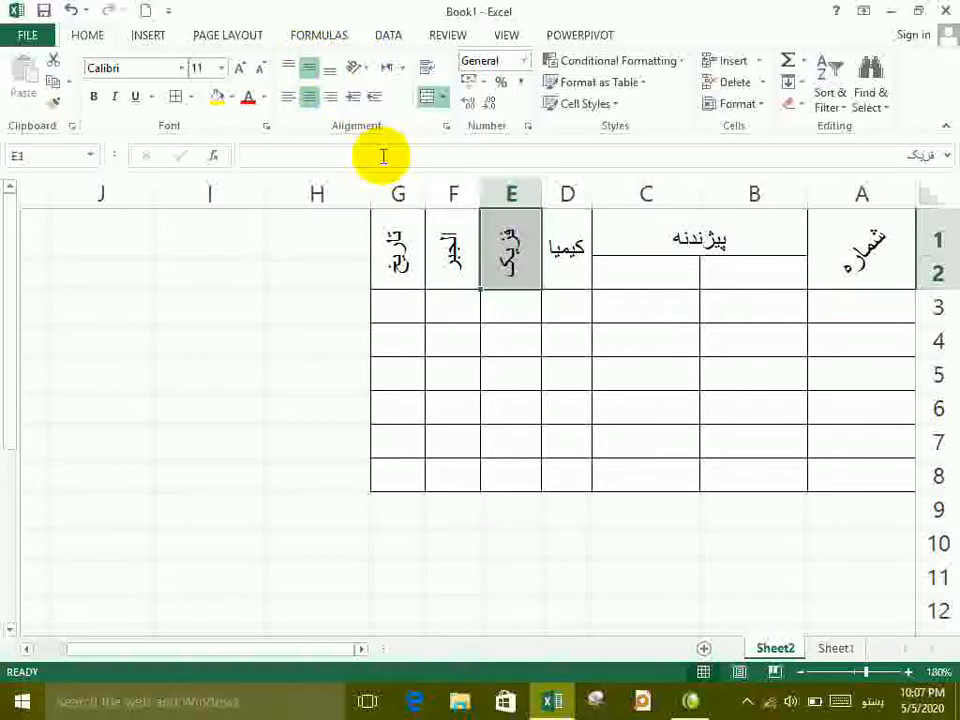
click(561, 242)
click(355, 68)
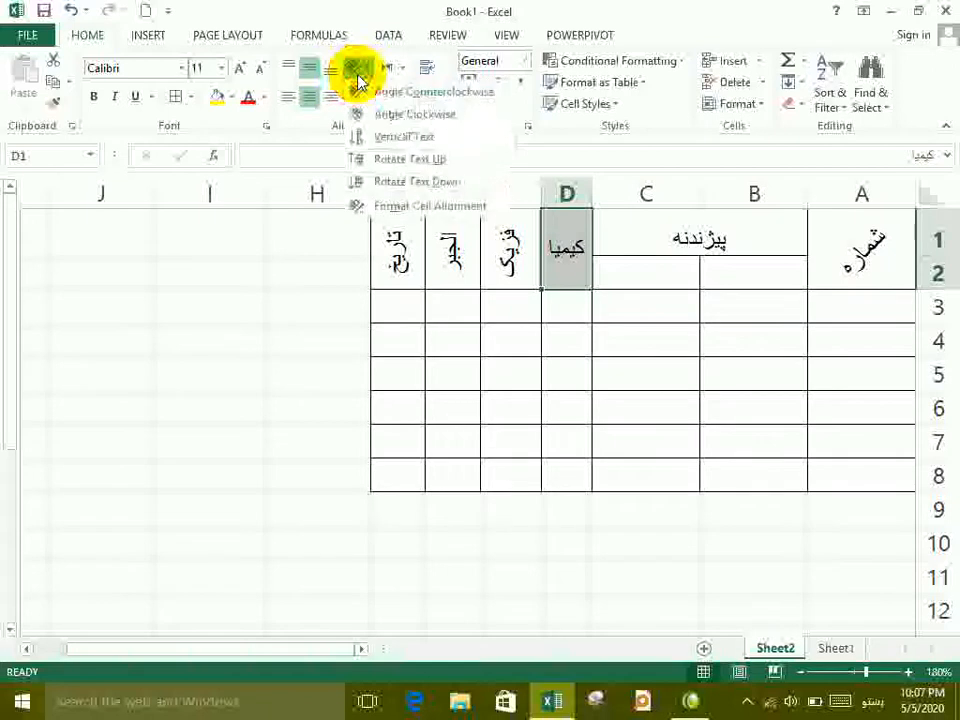
click(387, 163)
click(597, 340)
click(474, 334)
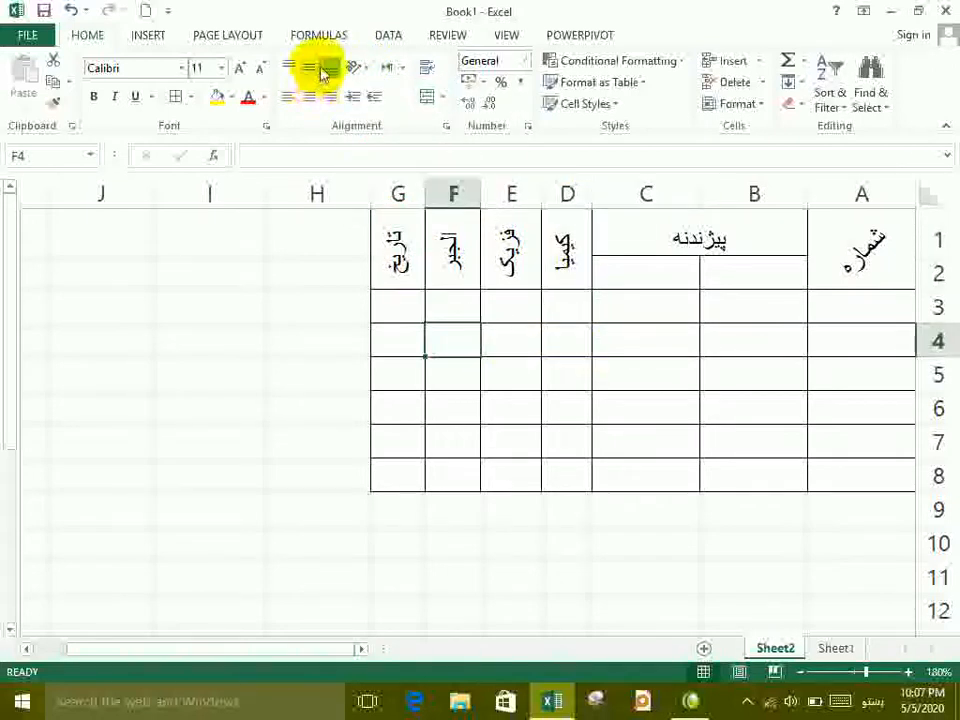
click(355, 68)
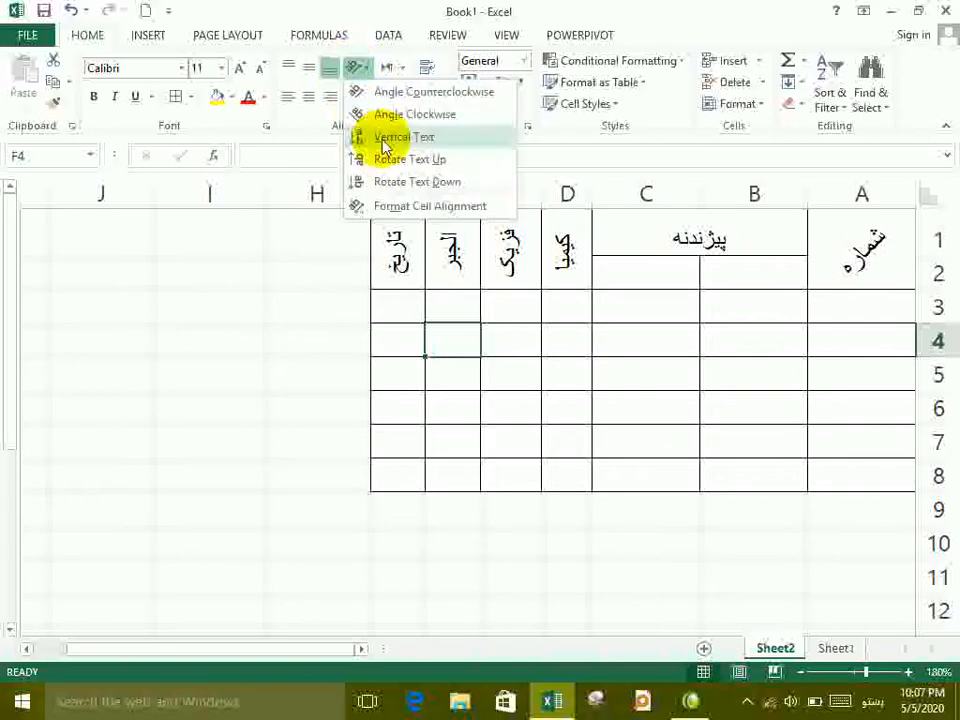
click(217, 270)
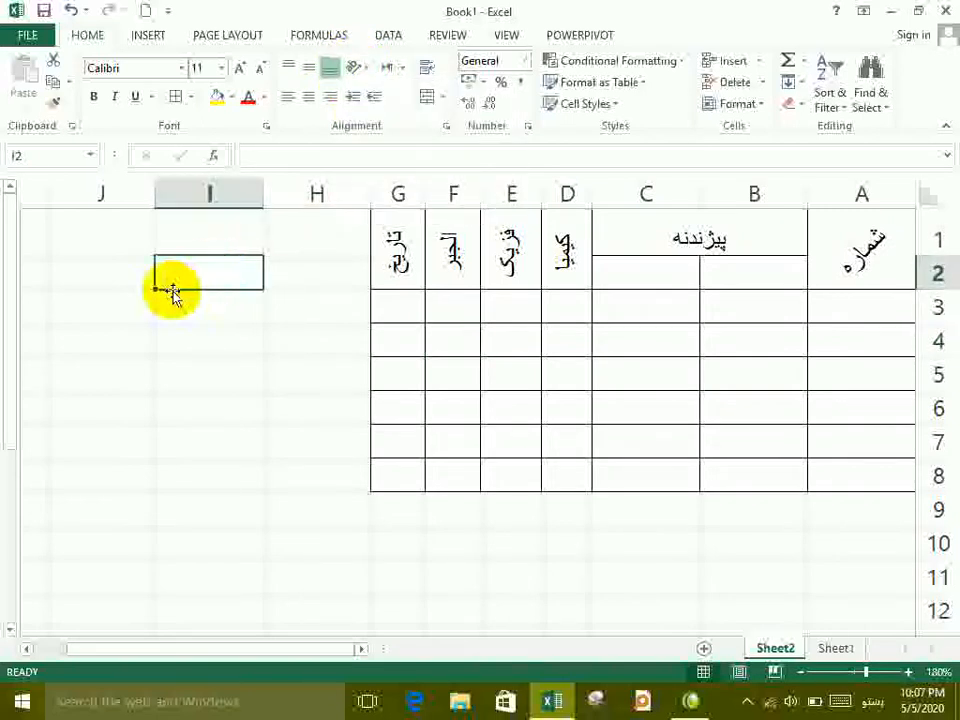
- Enter PRICE in C10 below the table and increase the height of row 10
click(615, 555)
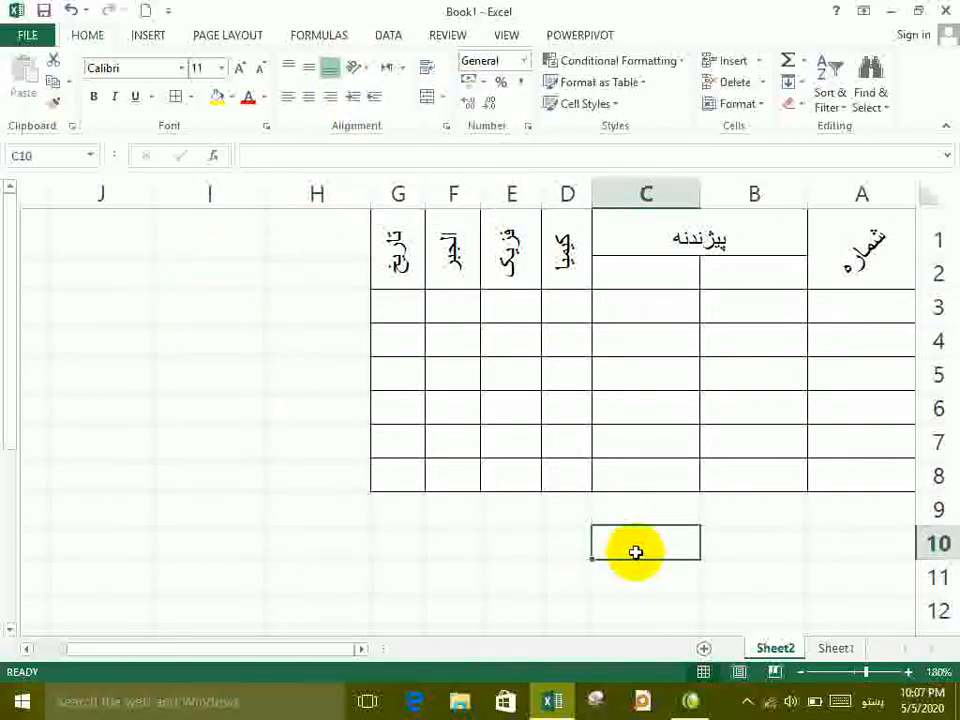
text(تاریخ)
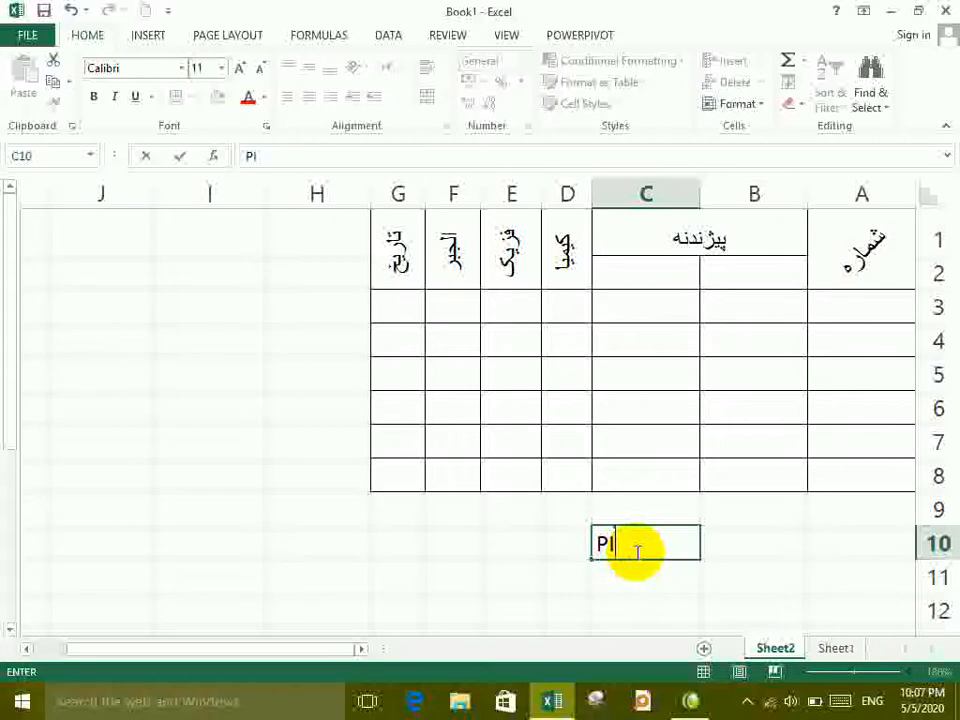
key(Return)
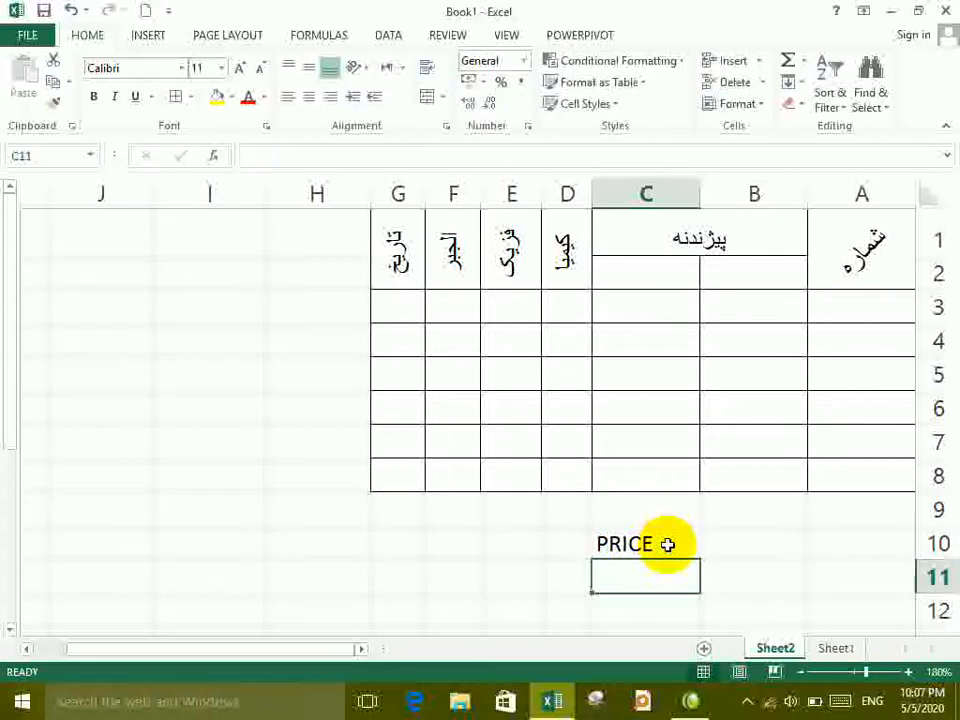
drag(930, 561, 940, 617)
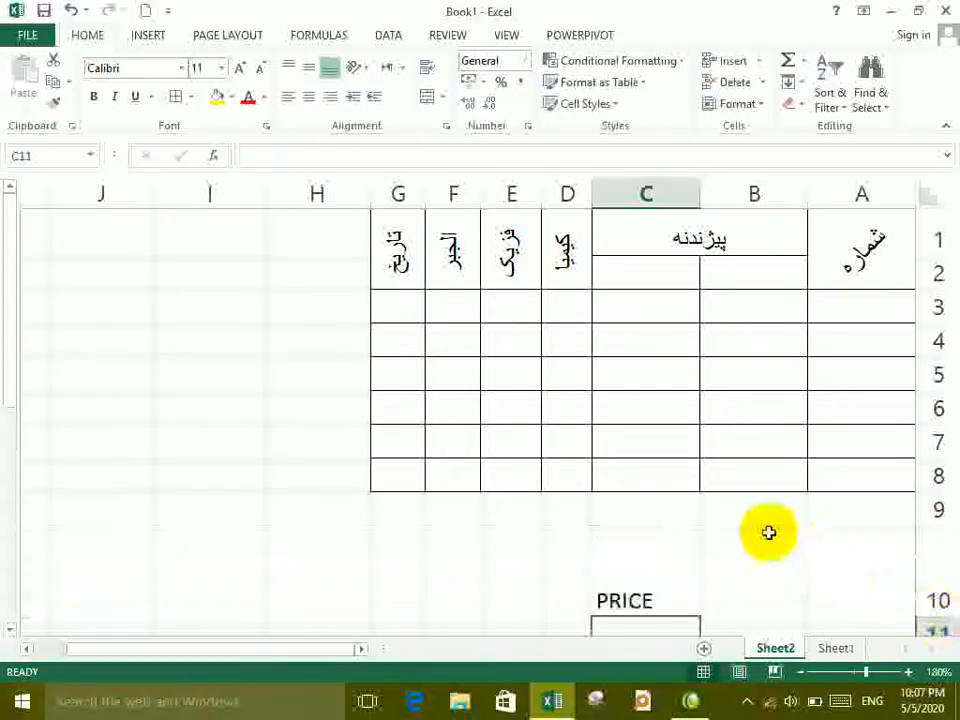
- Align the PRICE text in C10 to the top of the cell and apply the Vertical Text orientation
click(696, 581)
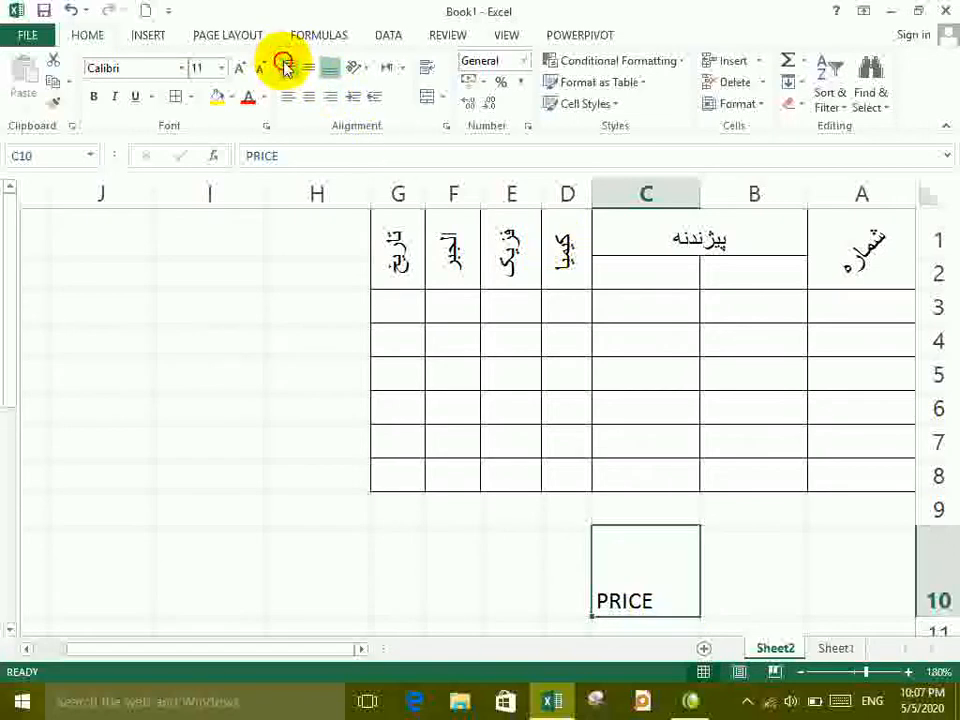
click(356, 67)
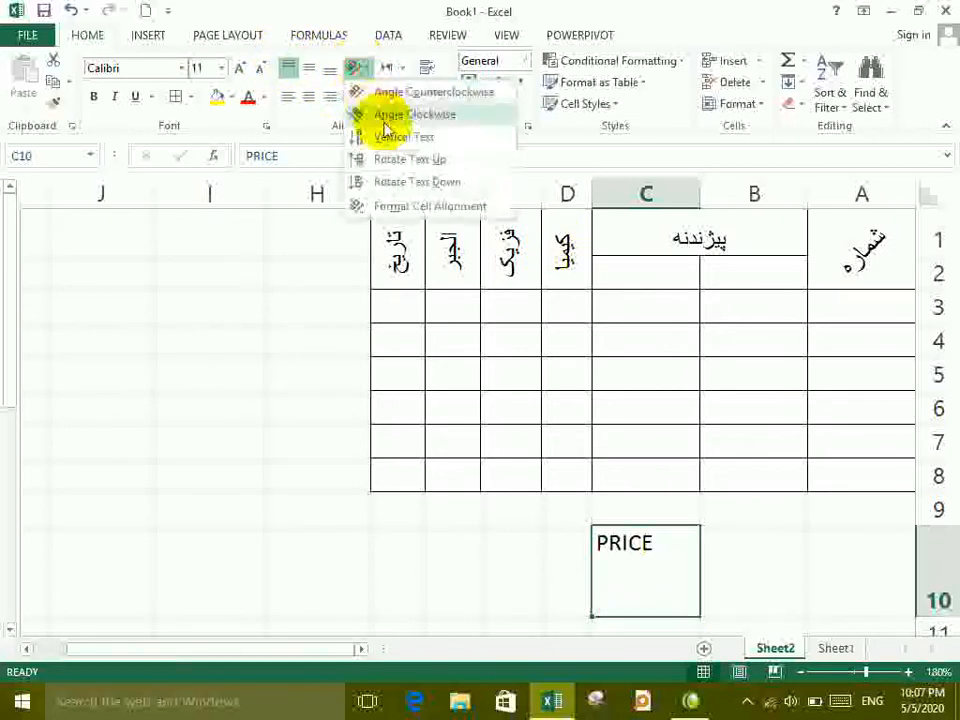
click(370, 137)
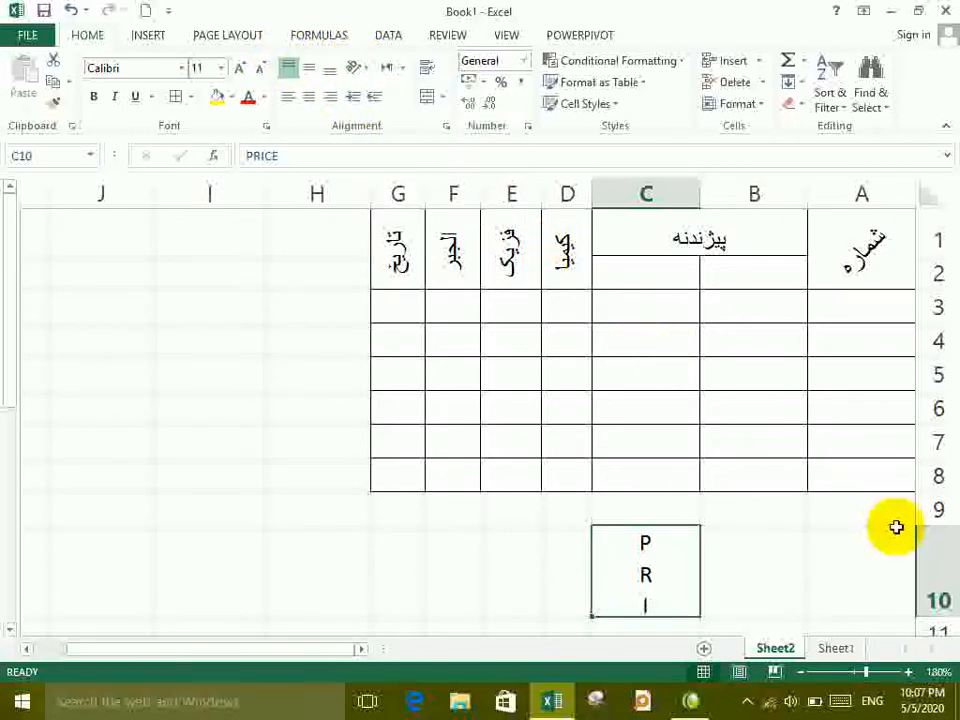
- Increase the height of row 10 further until the whole vertical PRICE text fits in C10
click(842, 589)
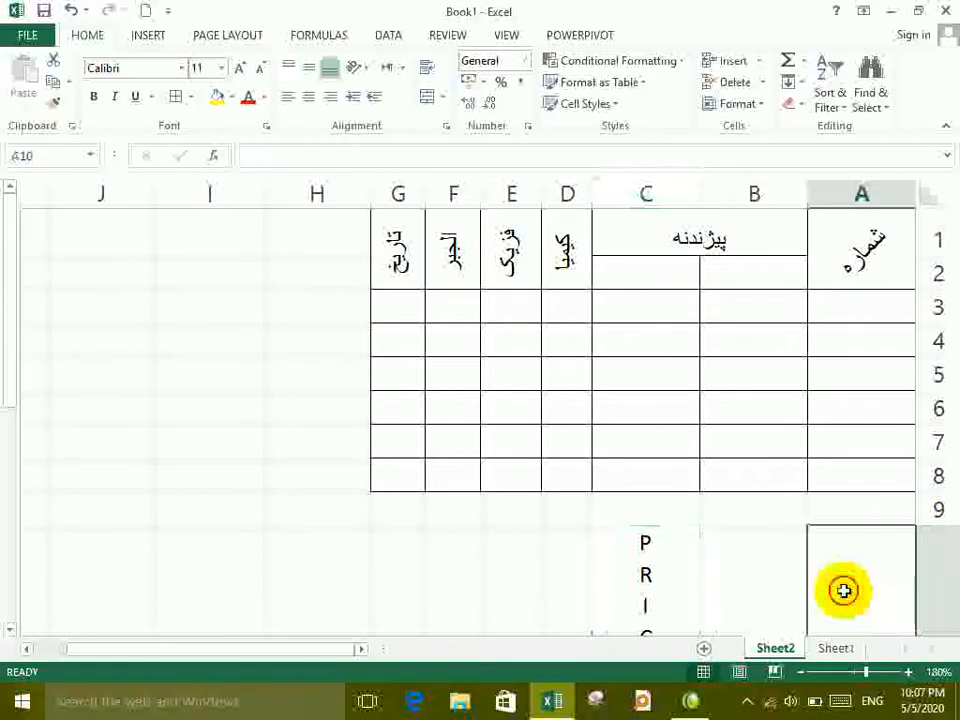
key(Down)
key(Down)
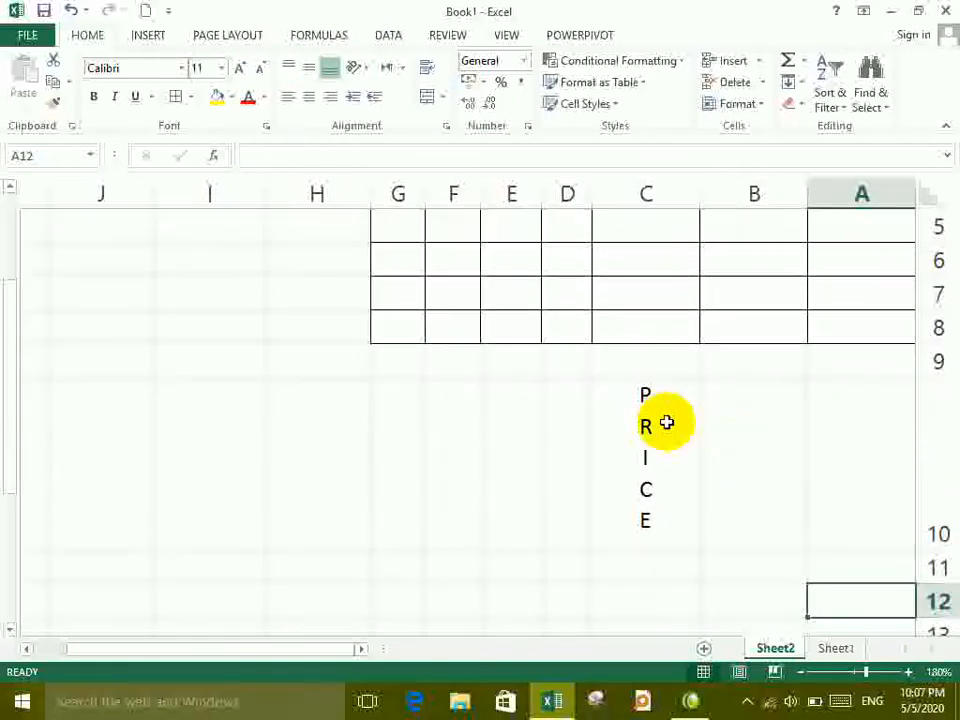
click(658, 424)
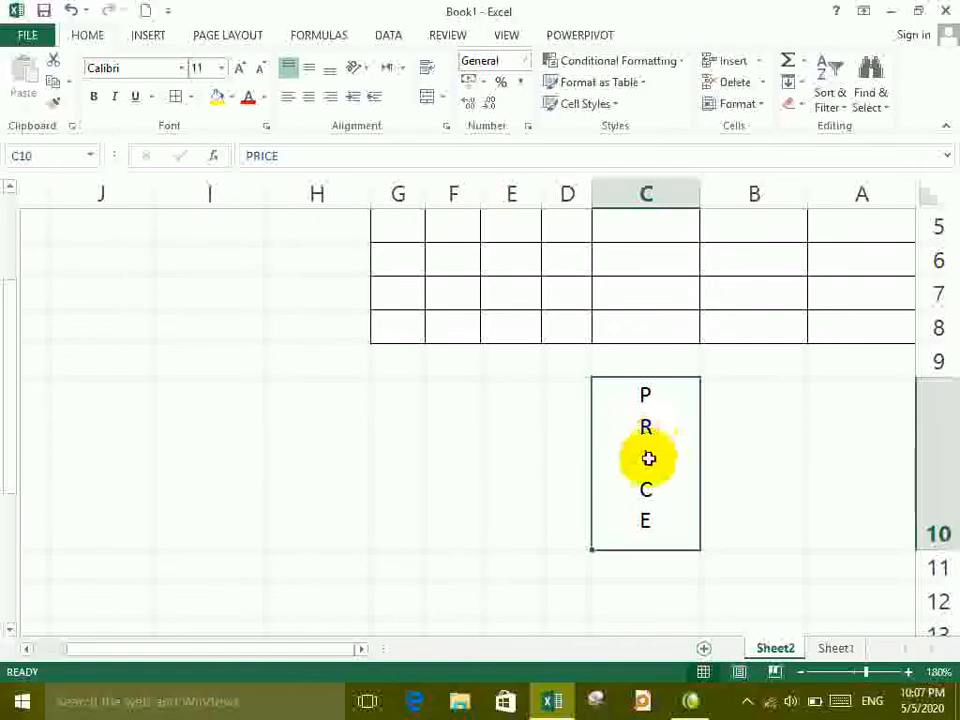